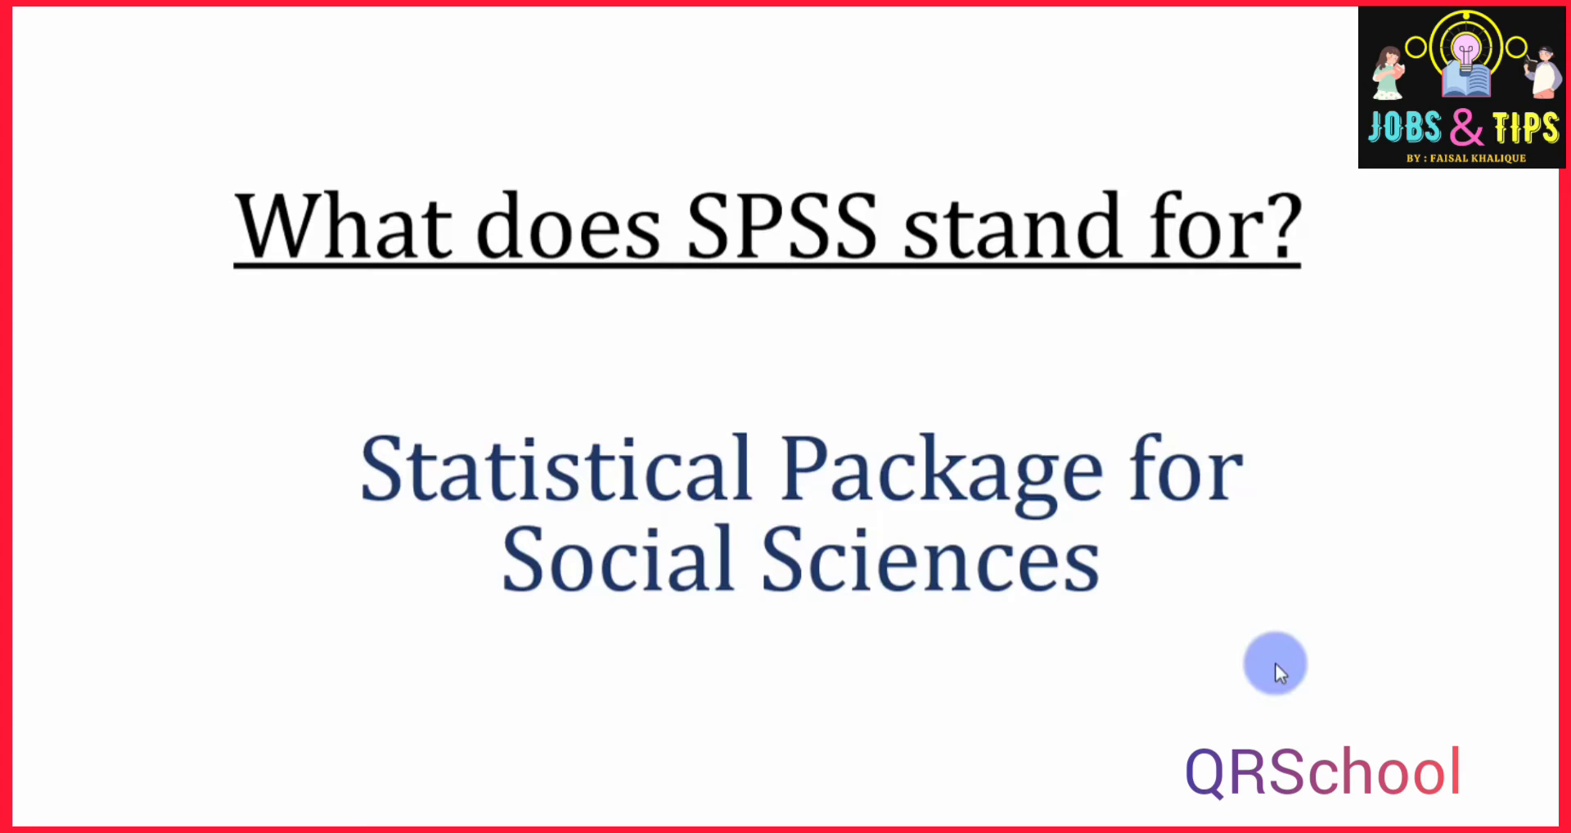
{"action": "key", "text": "Right"}
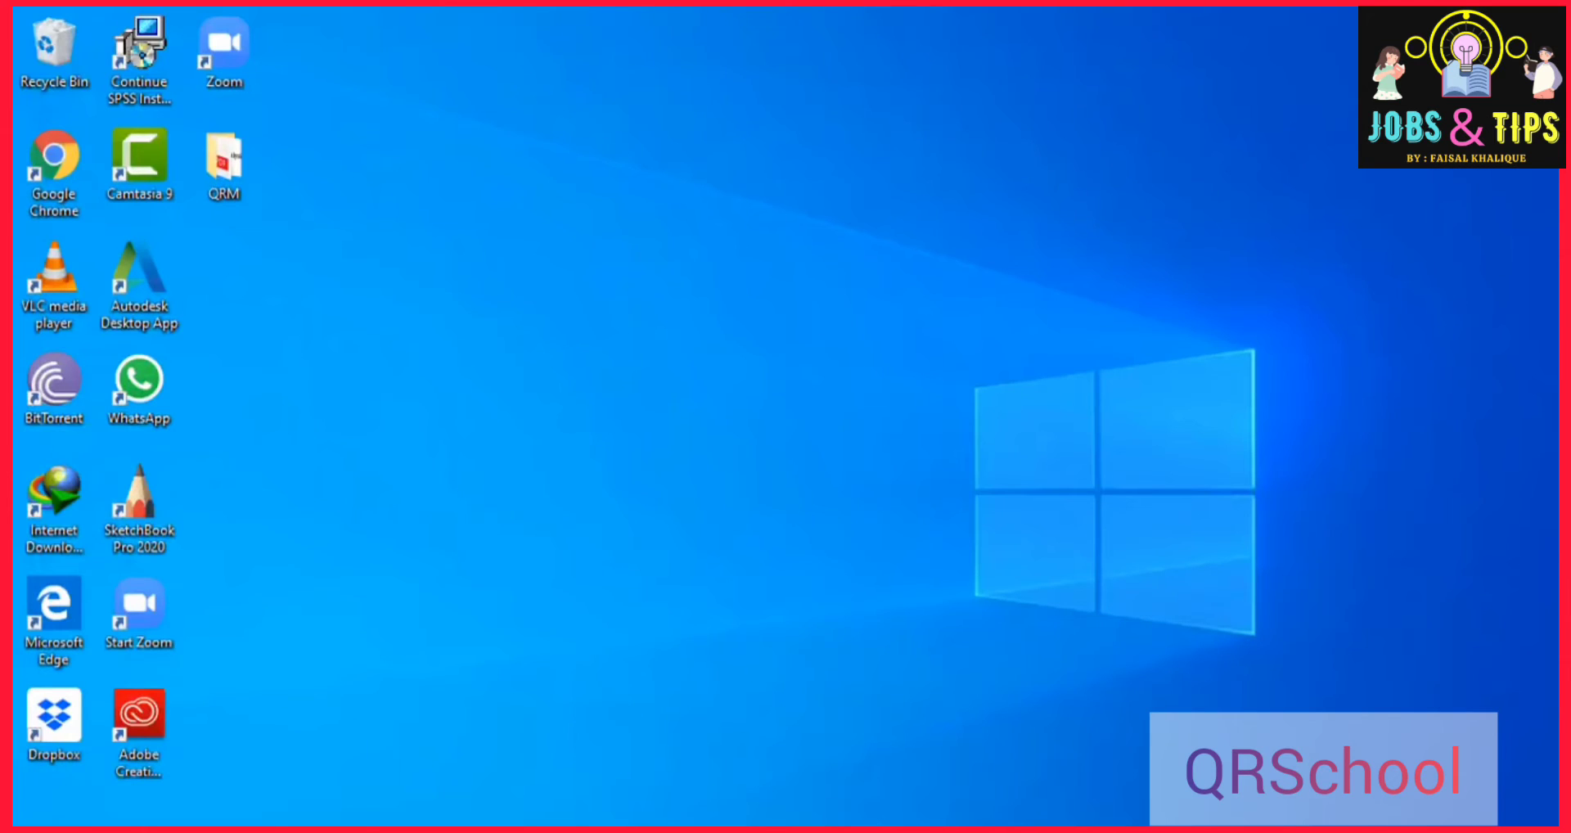
Launch IBM SPSS Statistics 25 and dismiss its welcome dialog to reach the empty data editor.
{"action": "left_click", "coordinate": [41, 820]}
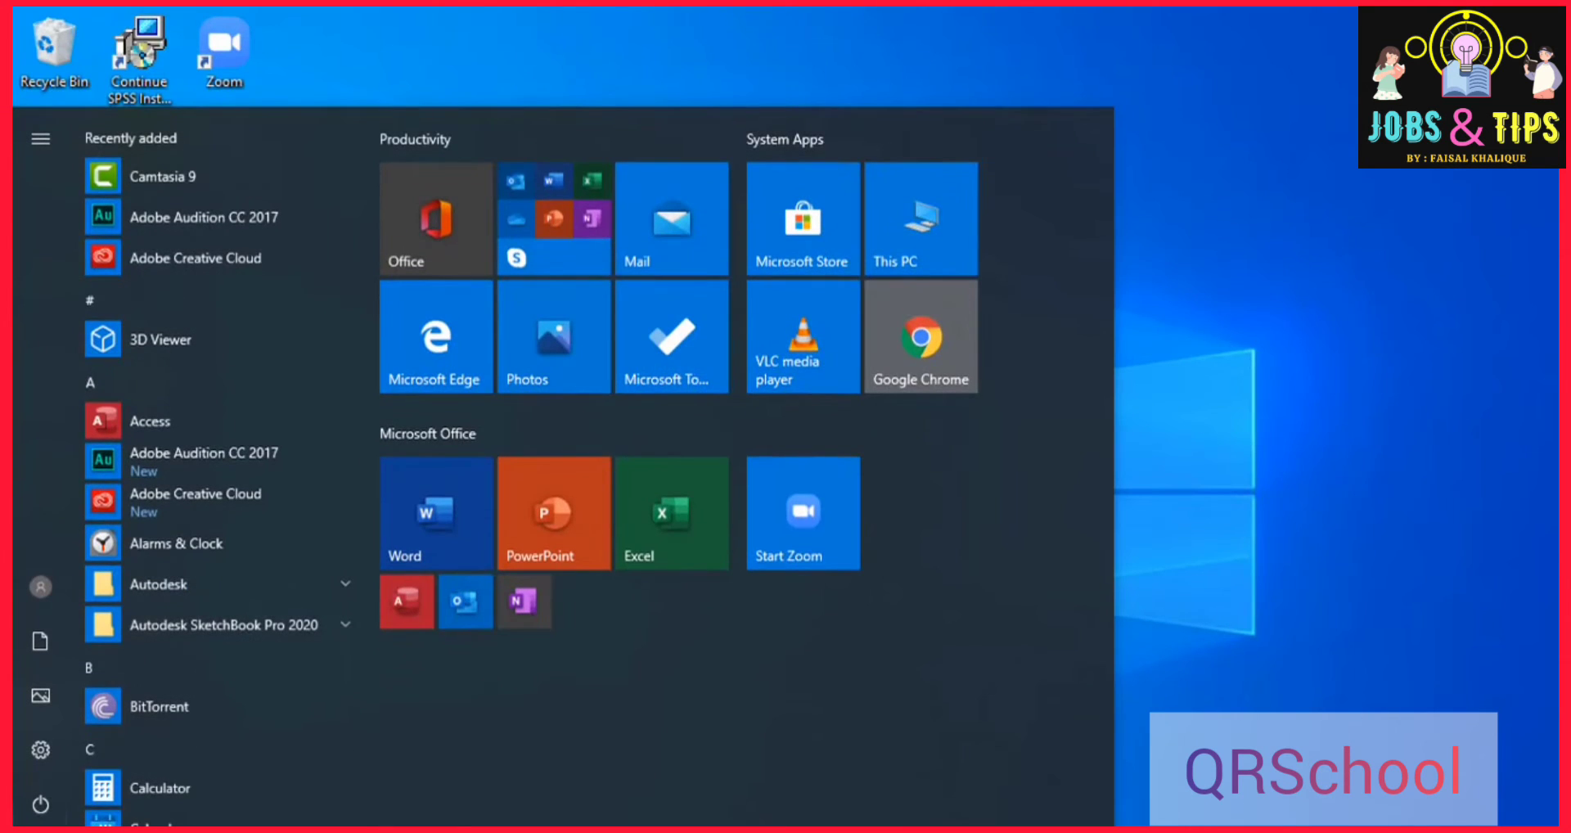
{"action": "type", "text": "spss"}
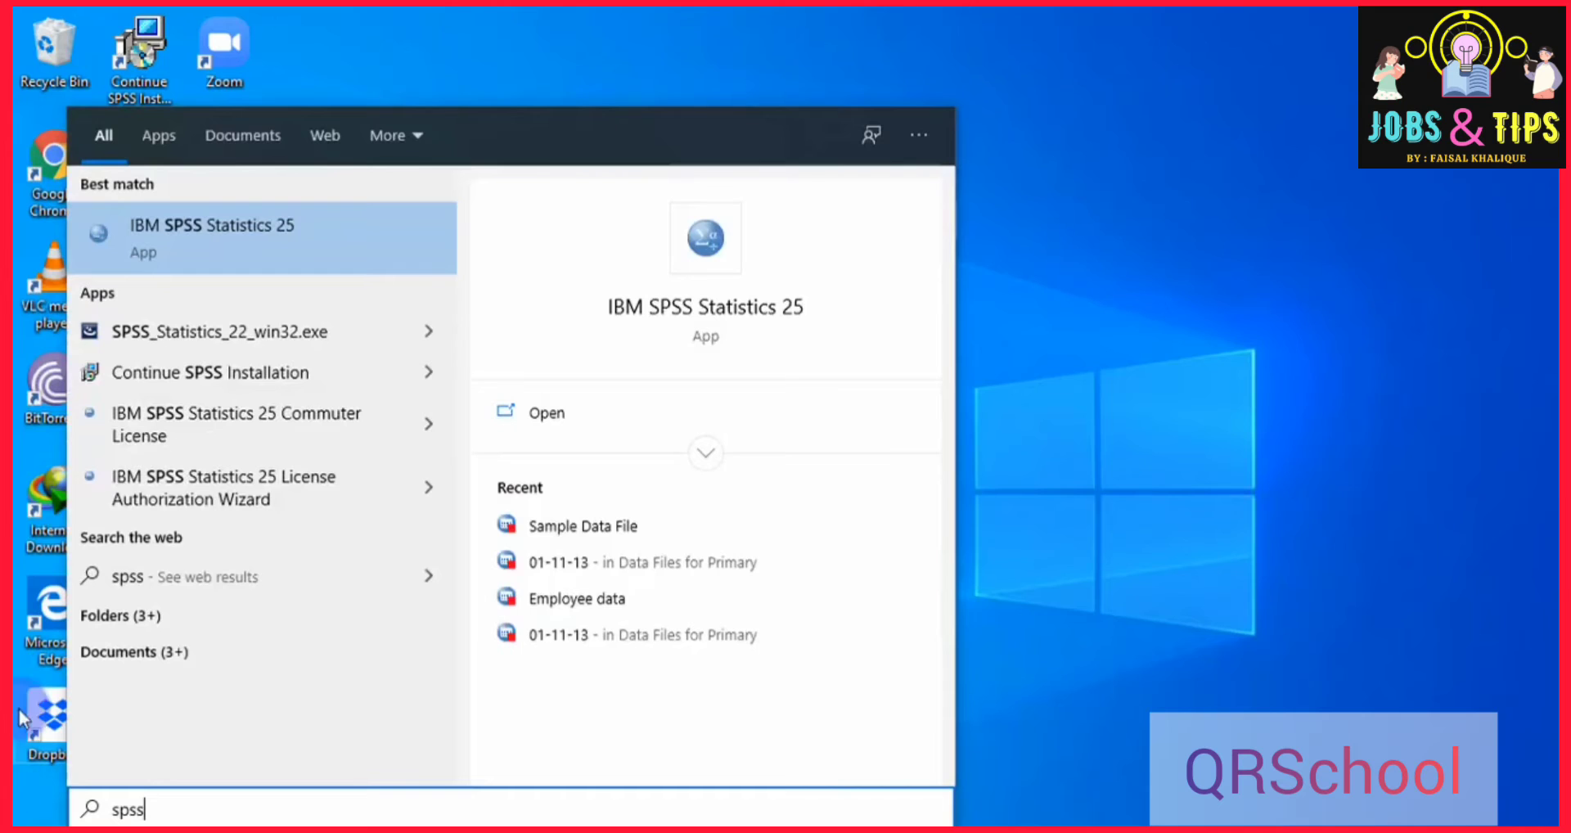
{"action": "left_click", "coordinate": [276, 233]}
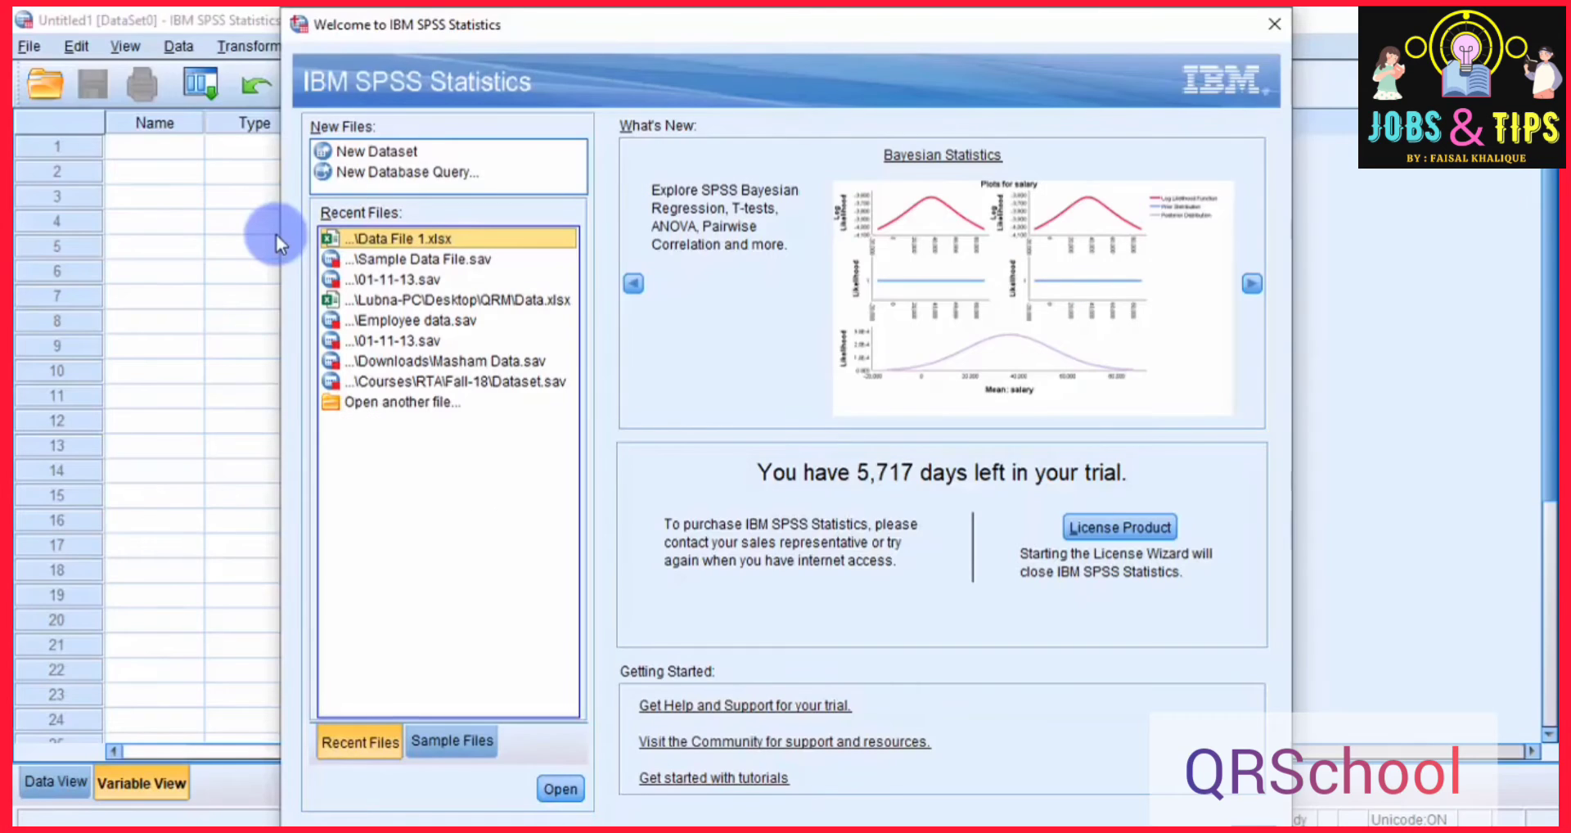
{"action": "left_click", "coordinate": [1269, 36]}
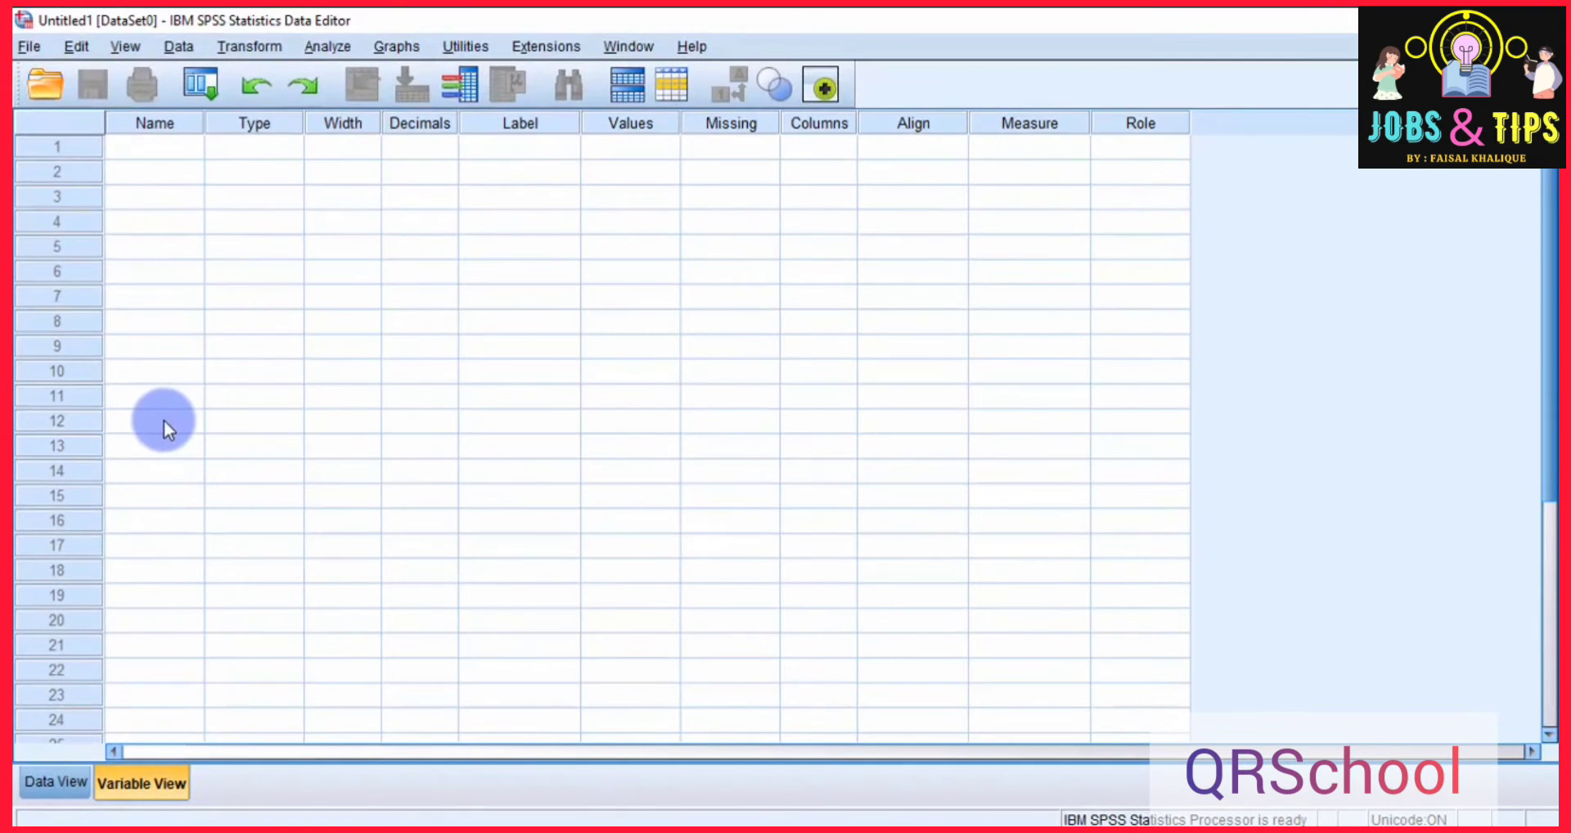
Examine the variable columns and the case rows of the empty dataset in Data View.
{"action": "left_click", "coordinate": [50, 783]}
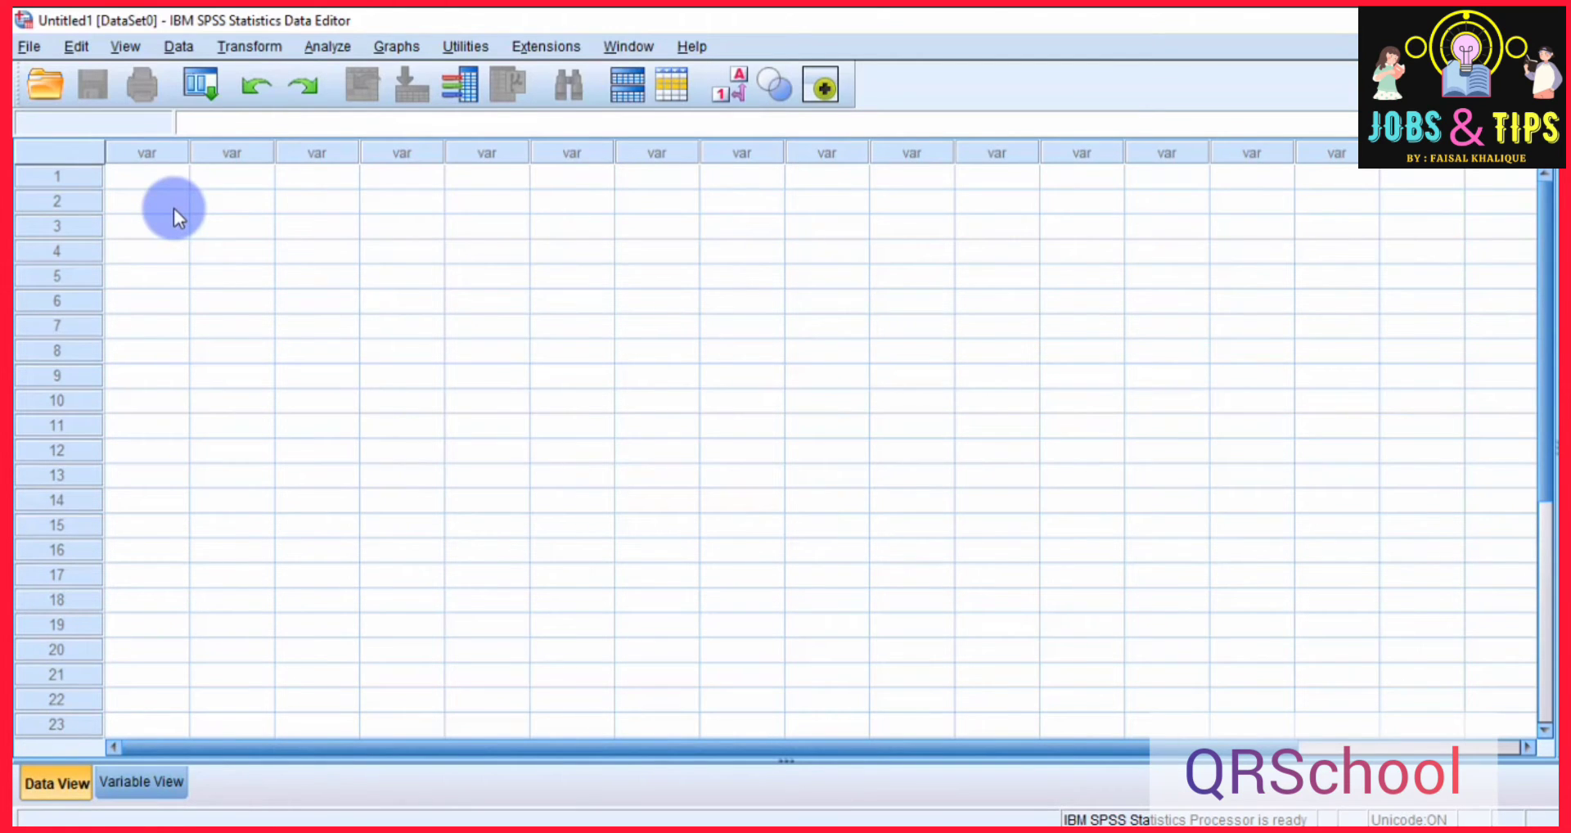
{"action": "left_click", "coordinate": [158, 155]}
{"action": "left_click", "coordinate": [215, 155]}
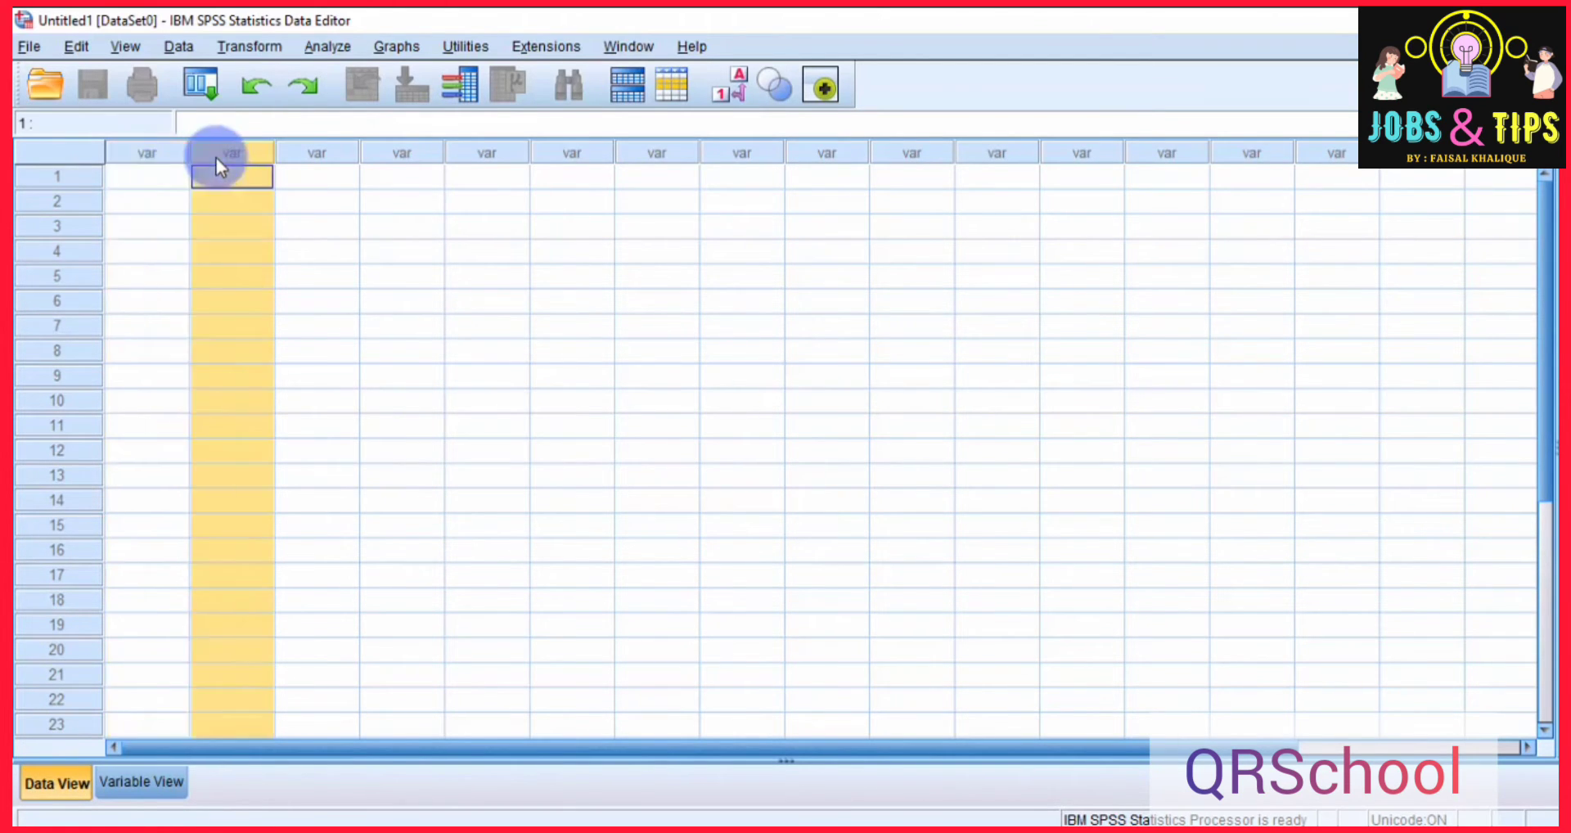
{"action": "left_click", "coordinate": [300, 161]}
{"action": "left_click", "coordinate": [403, 158]}
{"action": "left_click", "coordinate": [489, 155]}
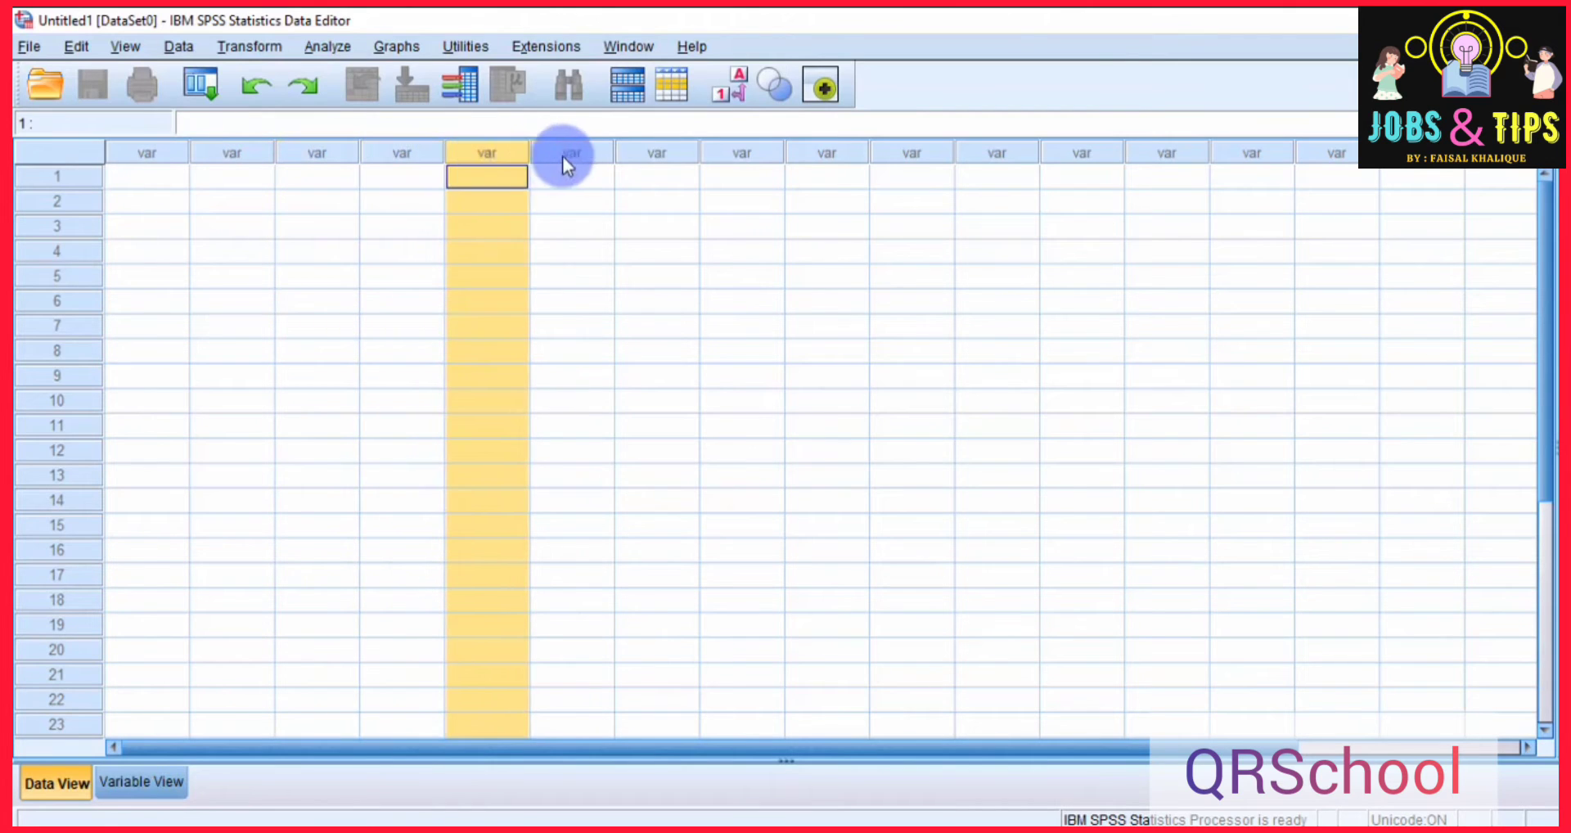
{"action": "left_click", "coordinate": [577, 156]}
{"action": "left_click", "coordinate": [655, 160]}
{"action": "left_click", "coordinate": [715, 159]}
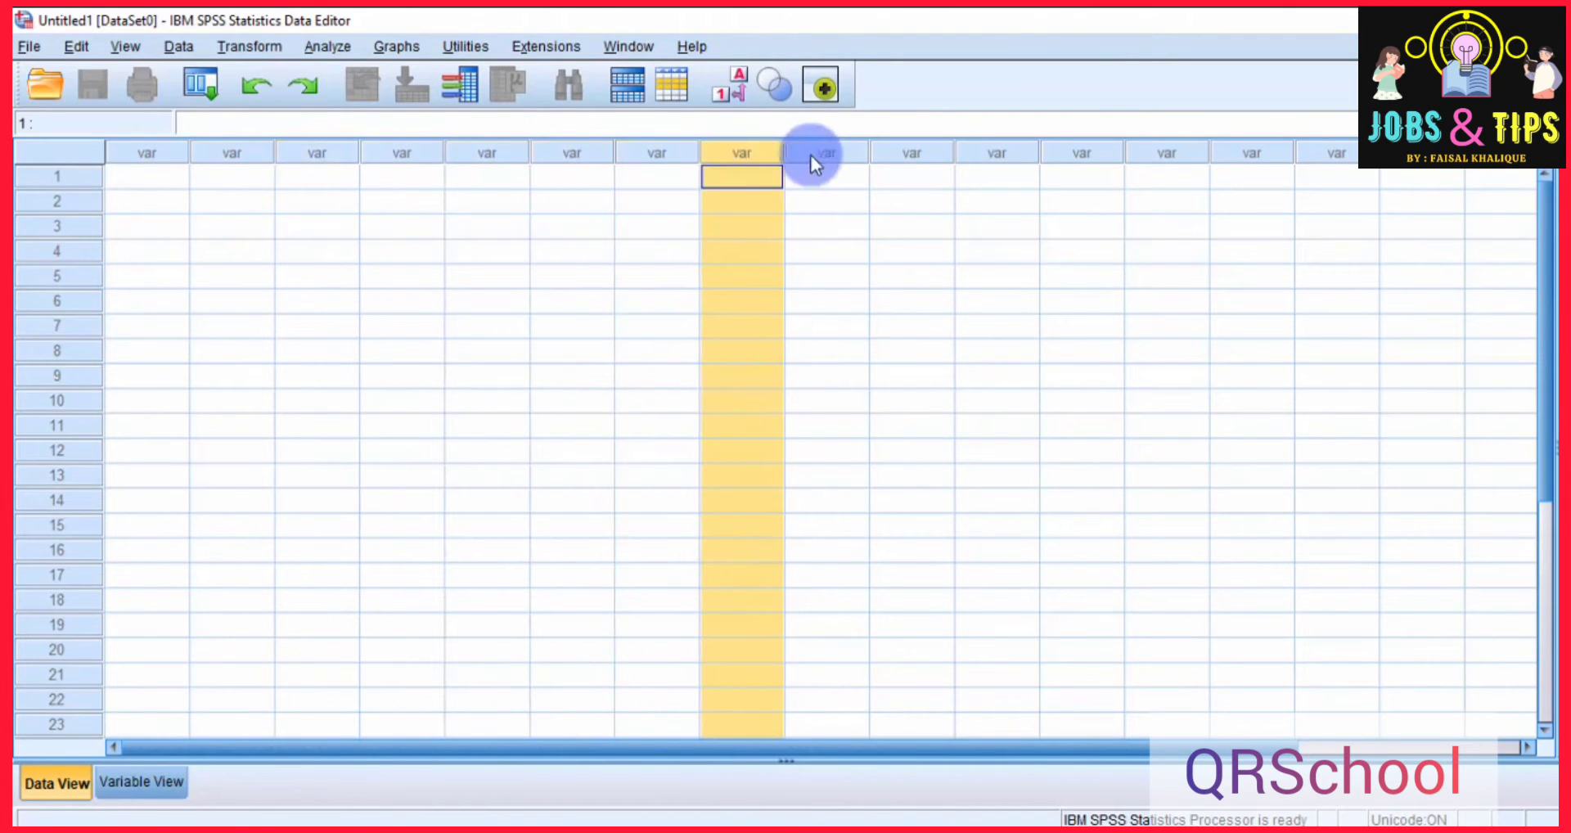
{"action": "left_click", "coordinate": [816, 155]}
{"action": "left_click", "coordinate": [936, 154]}
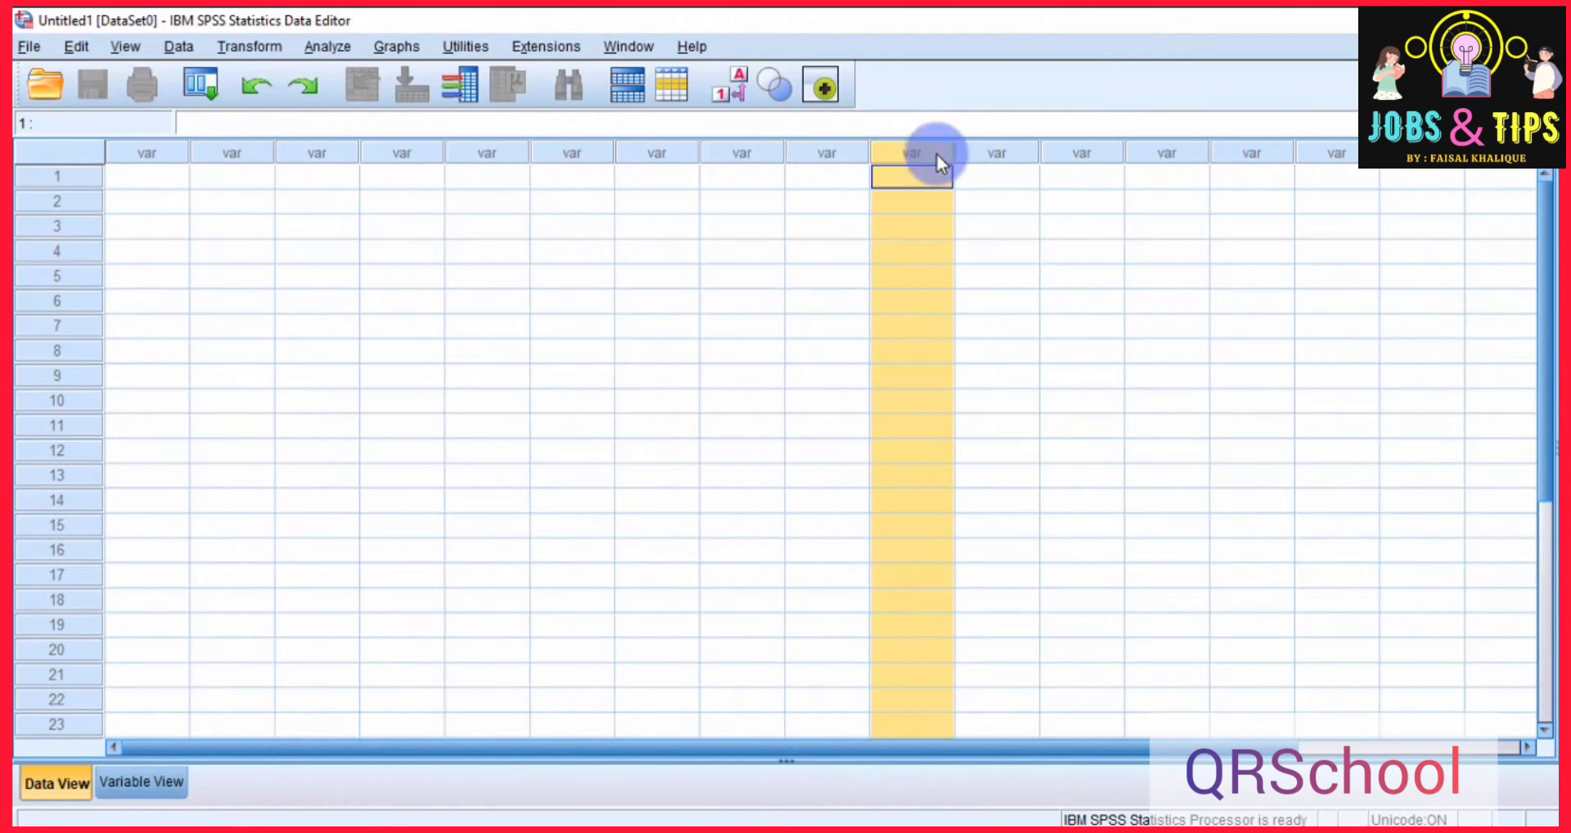
{"action": "left_click", "coordinate": [164, 156]}
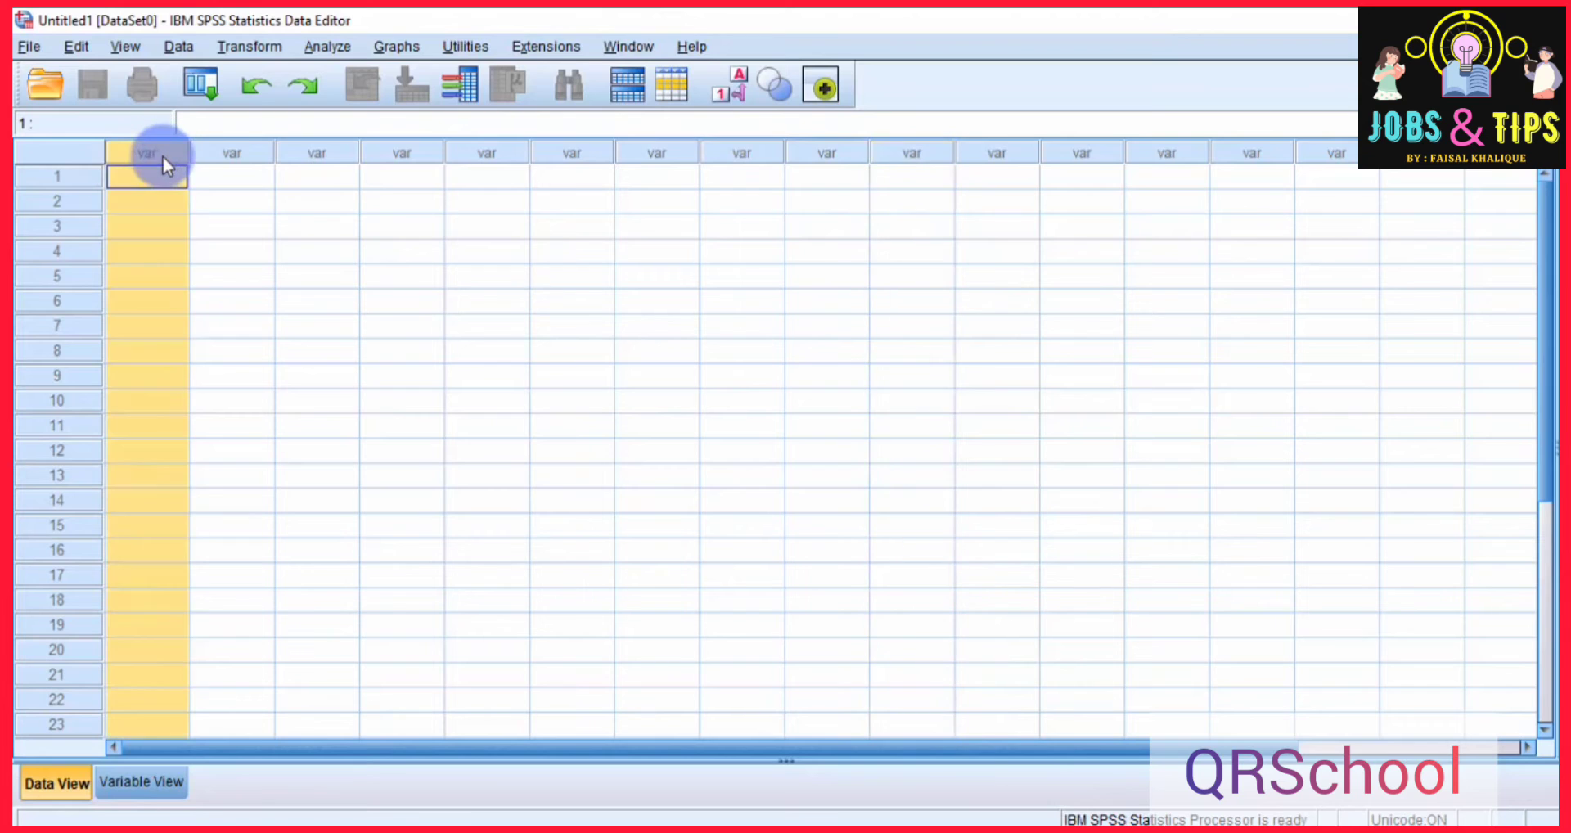
{"action": "left_click", "coordinate": [228, 164]}
{"action": "left_click", "coordinate": [72, 179]}
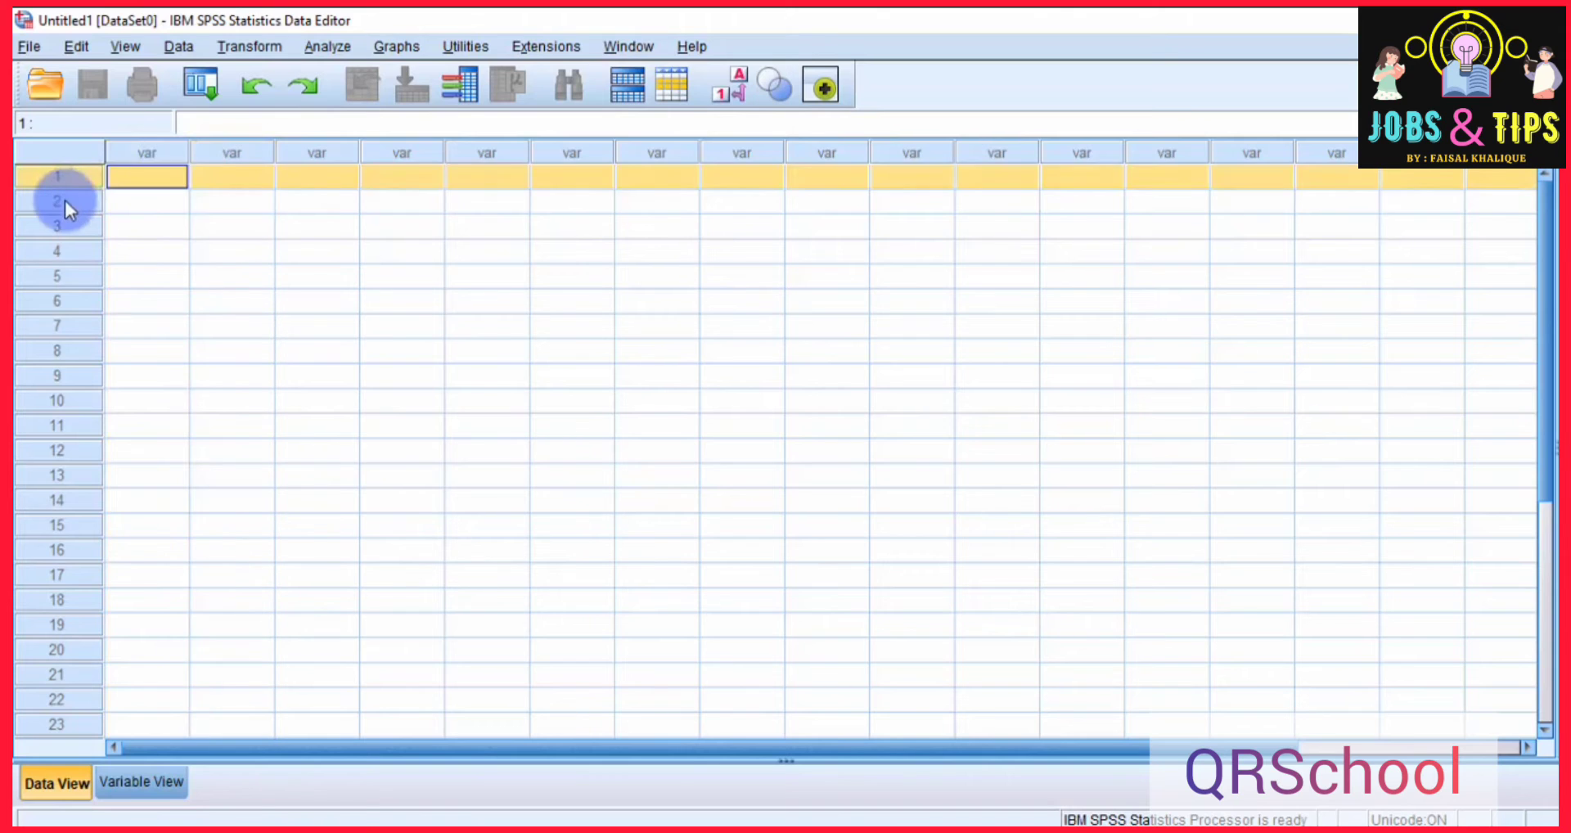
{"action": "left_click", "coordinate": [66, 200]}
{"action": "left_click", "coordinate": [67, 185]}
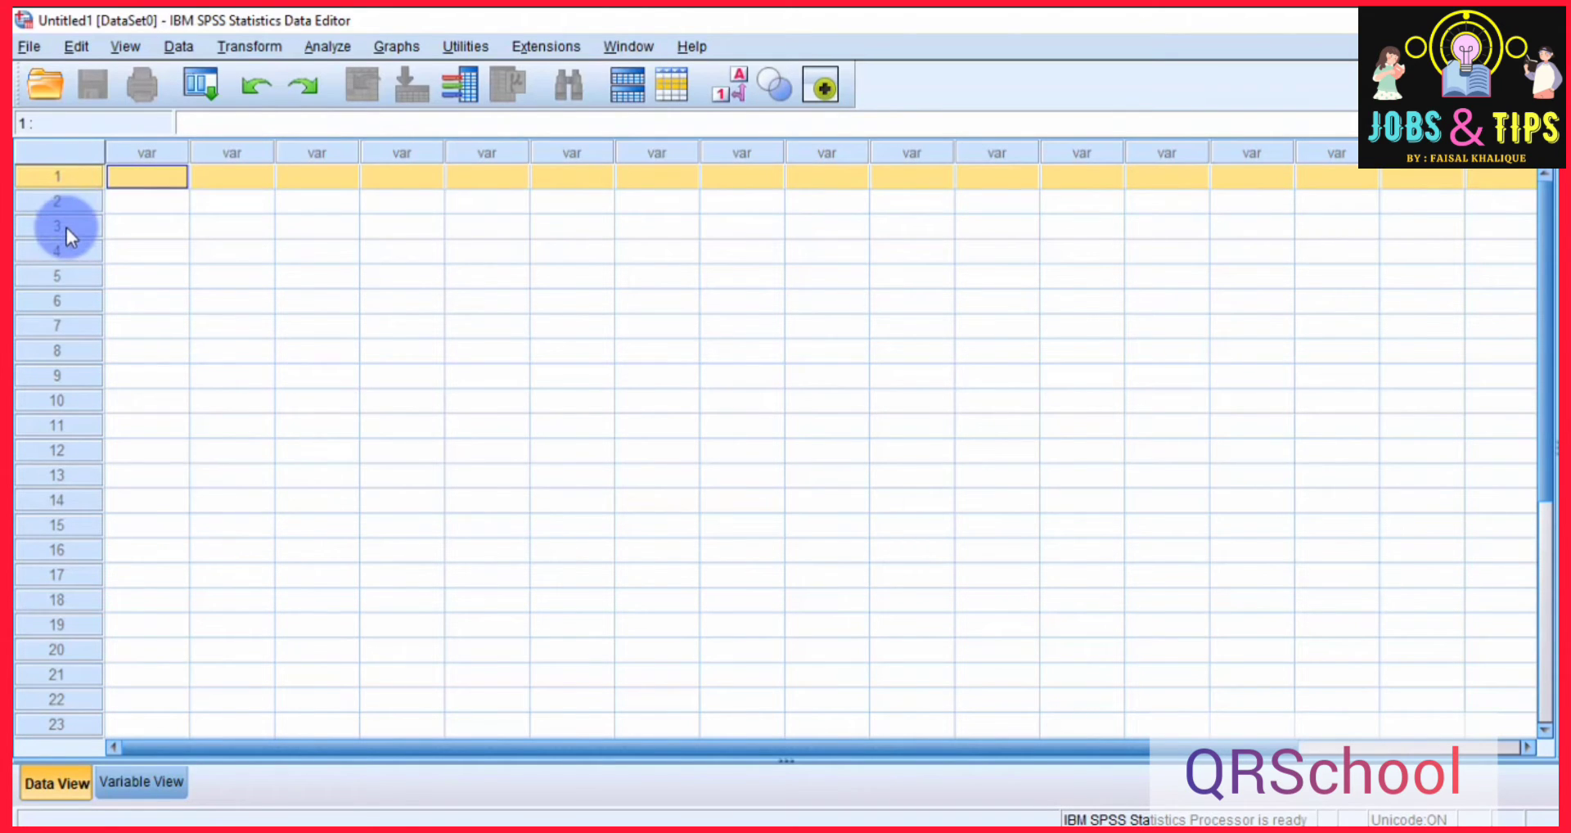
Examine the rows and Name column in Variable View, then review the sample questions in the presentation and return to the data editor.
{"action": "left_click", "coordinate": [135, 782]}
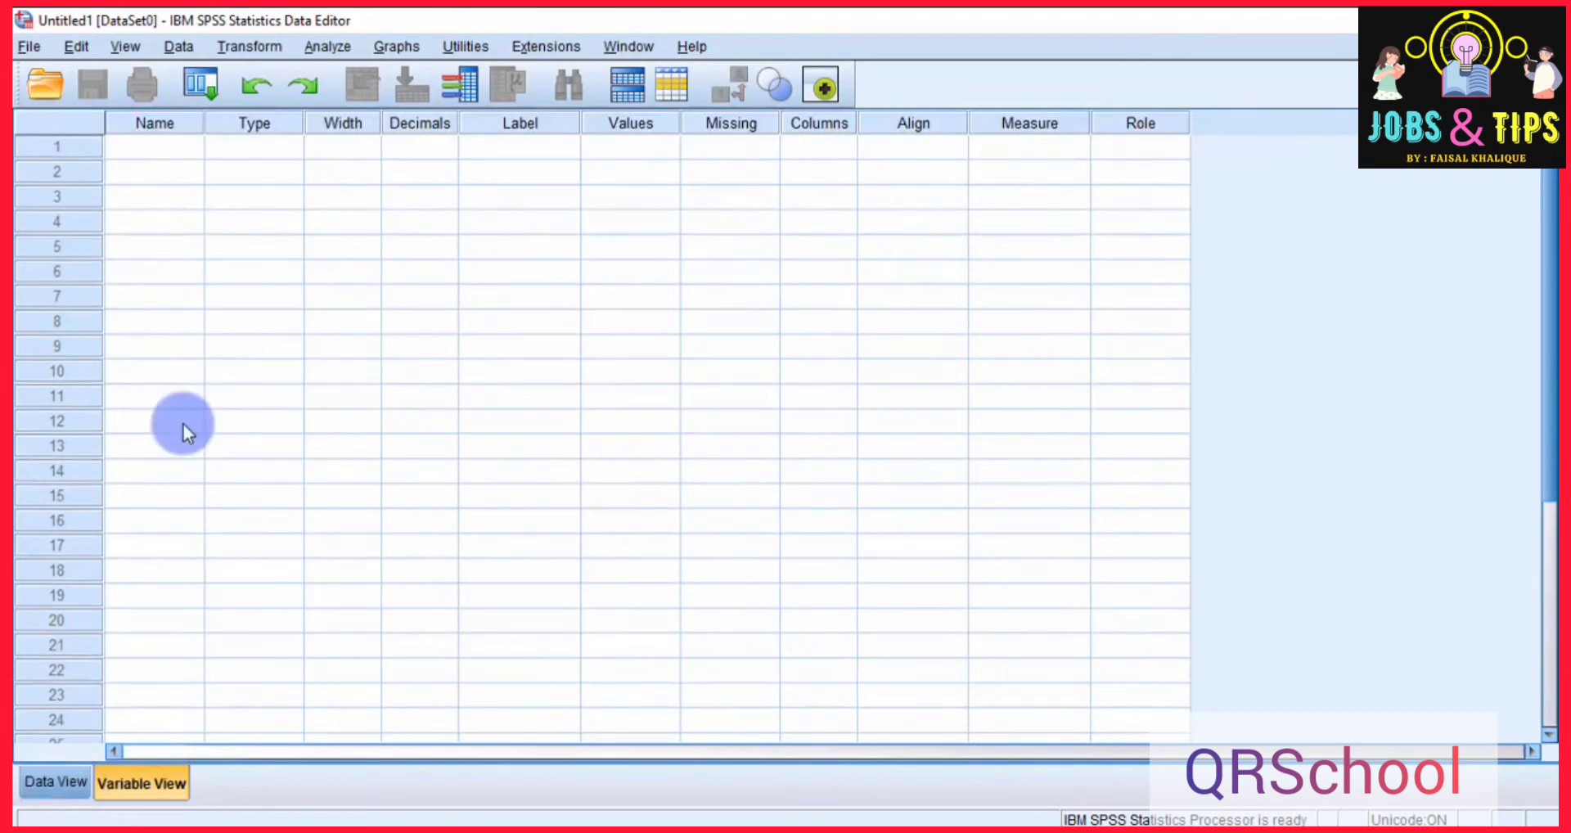
{"action": "left_click", "coordinate": [51, 150]}
{"action": "left_click", "coordinate": [52, 174]}
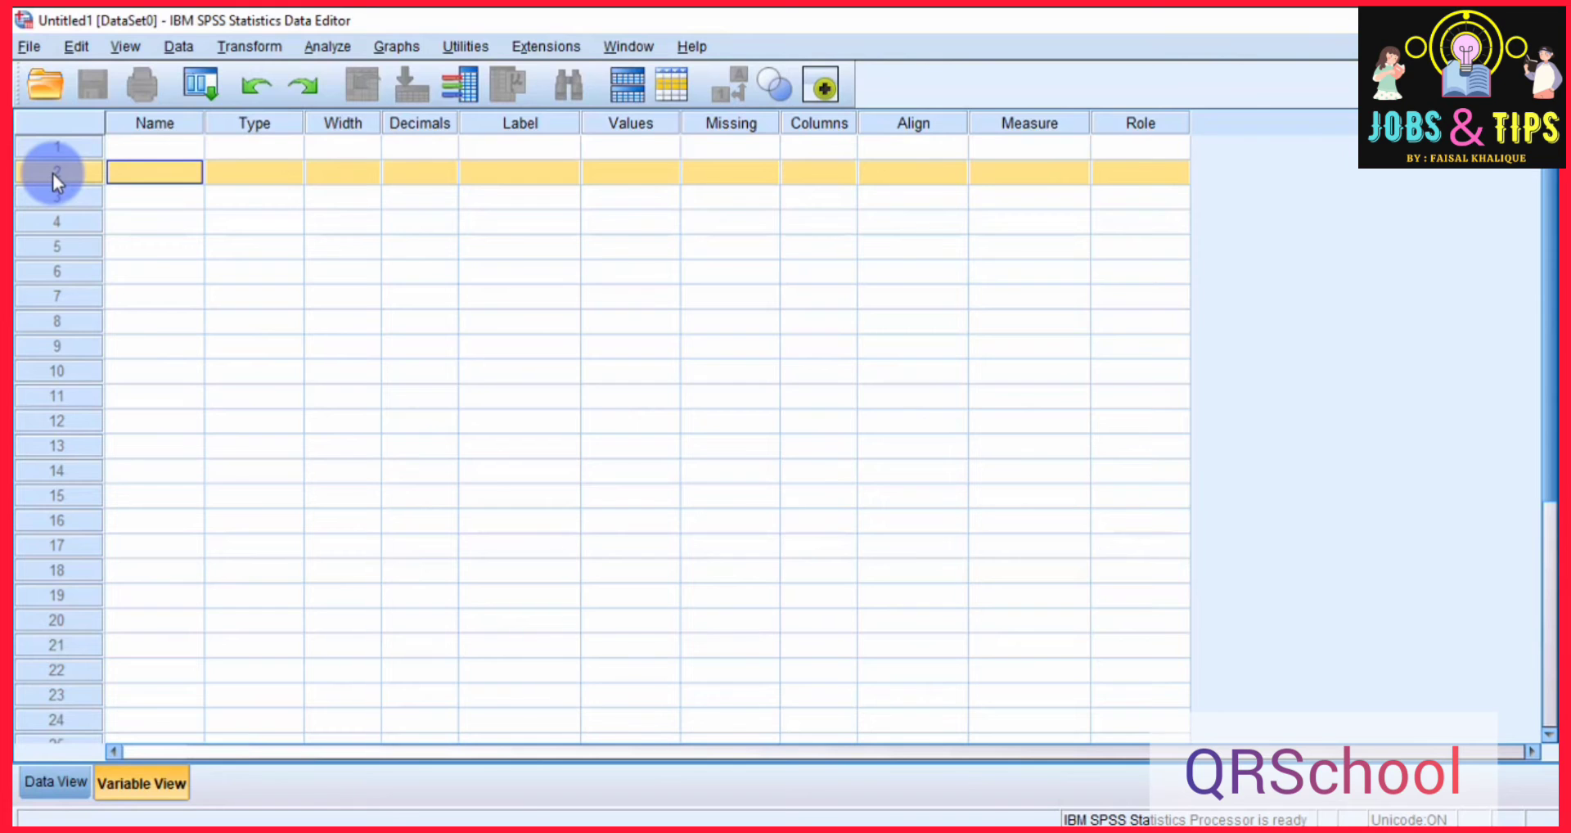
{"action": "left_click", "coordinate": [131, 124]}
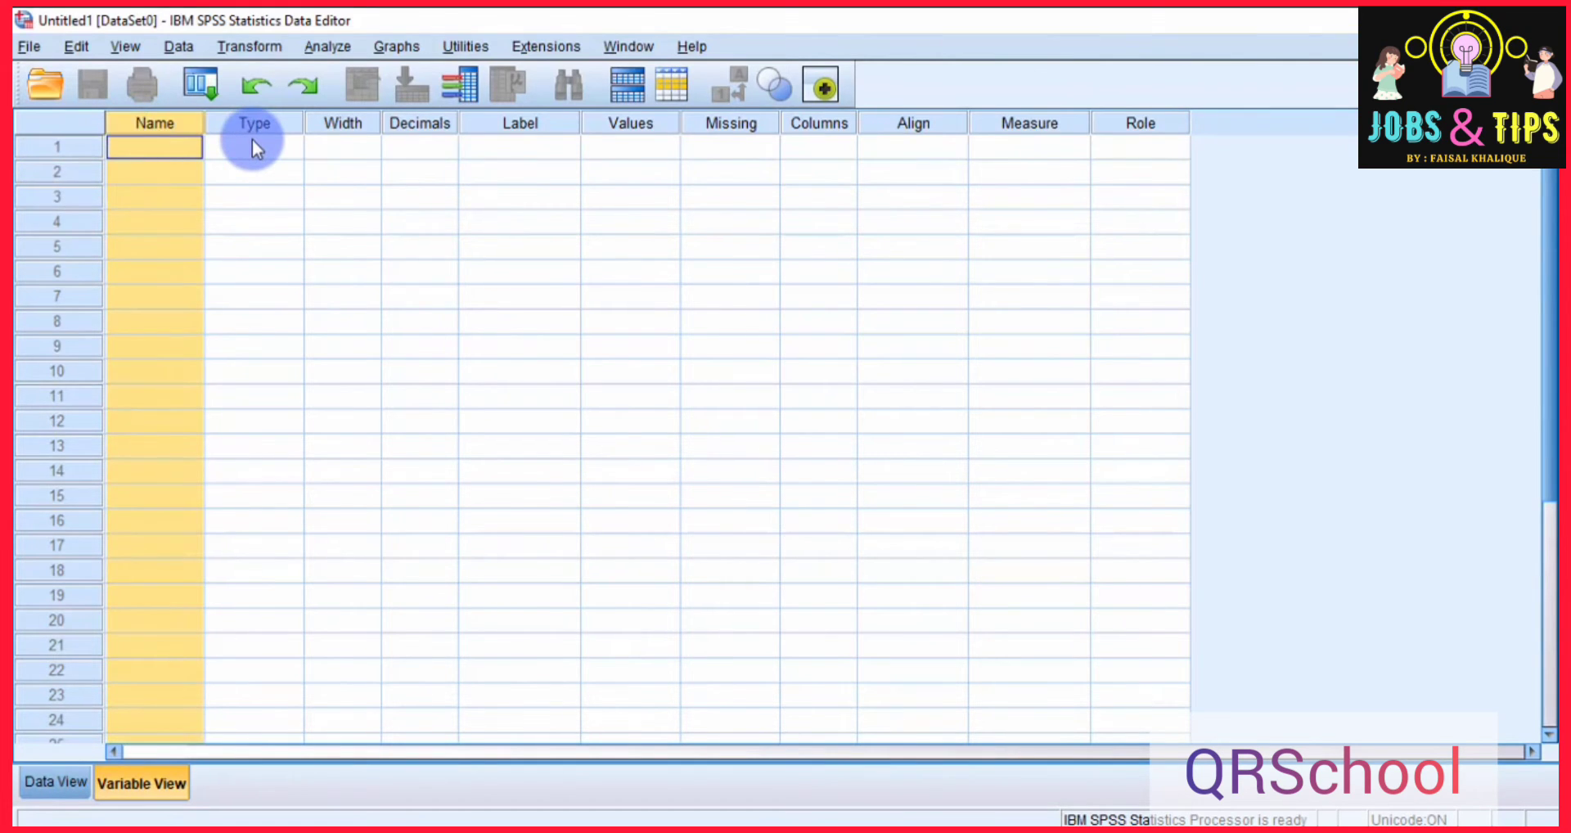
{"action": "key", "text": "alt+Tab"}
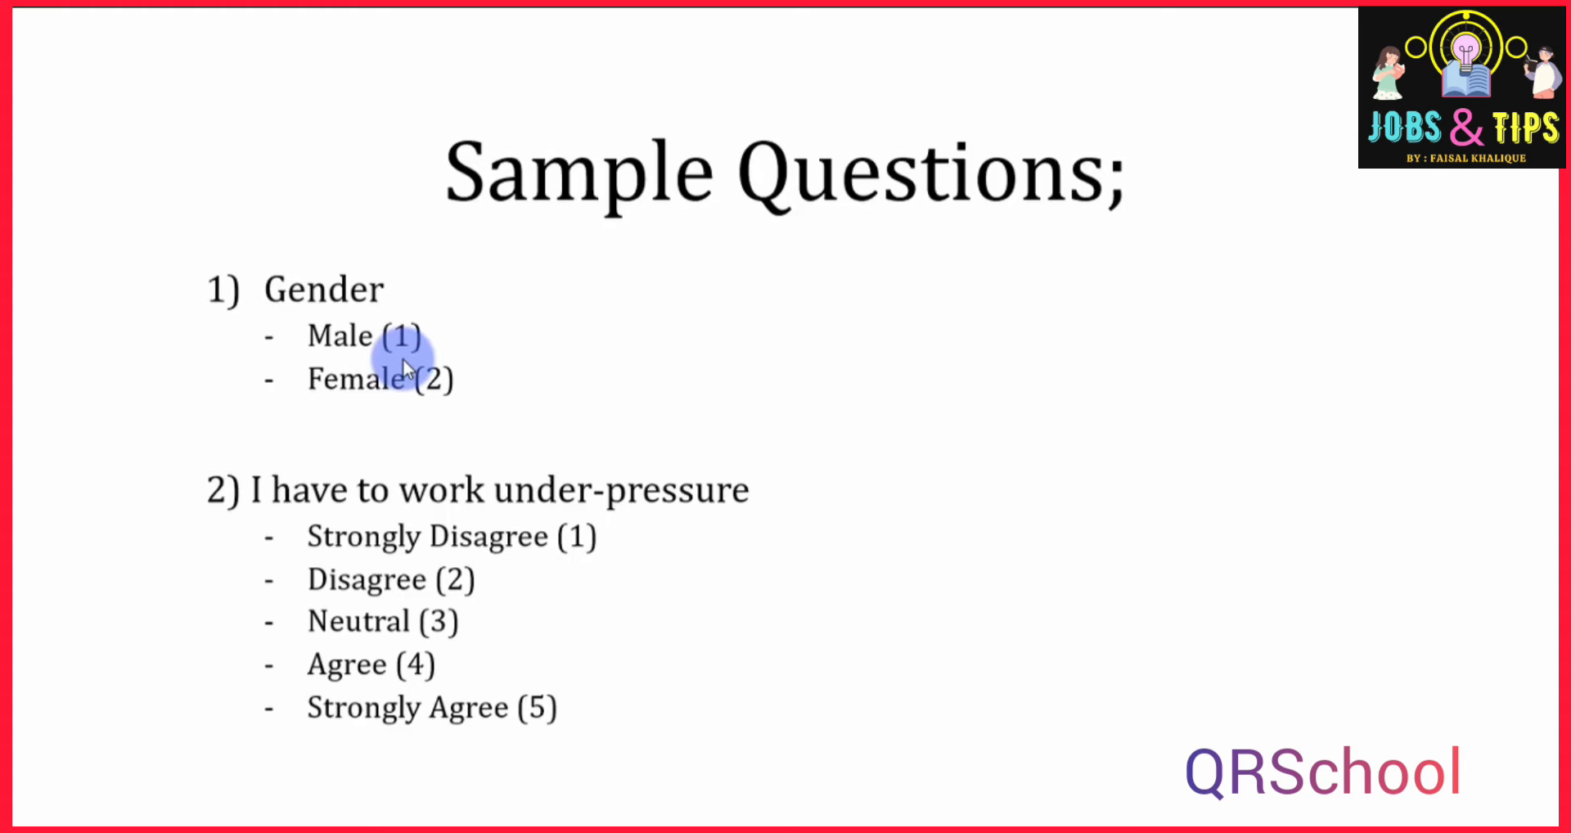
{"action": "key", "text": "alt+Tab"}
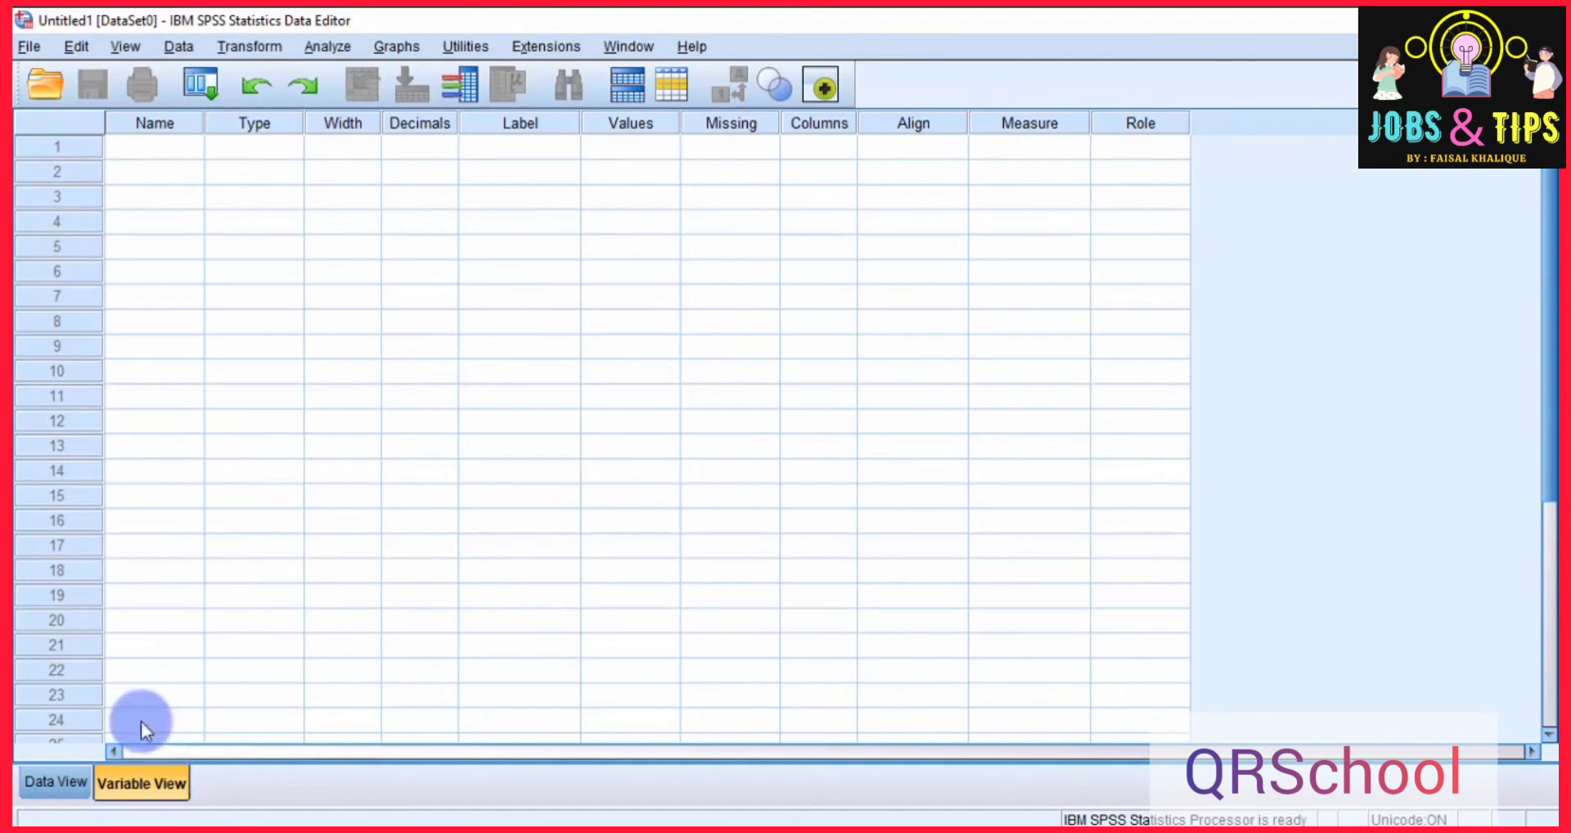
Define two variables in the first two rows of Variable View, named Gender and V1.
{"action": "left_click", "coordinate": [163, 141]}
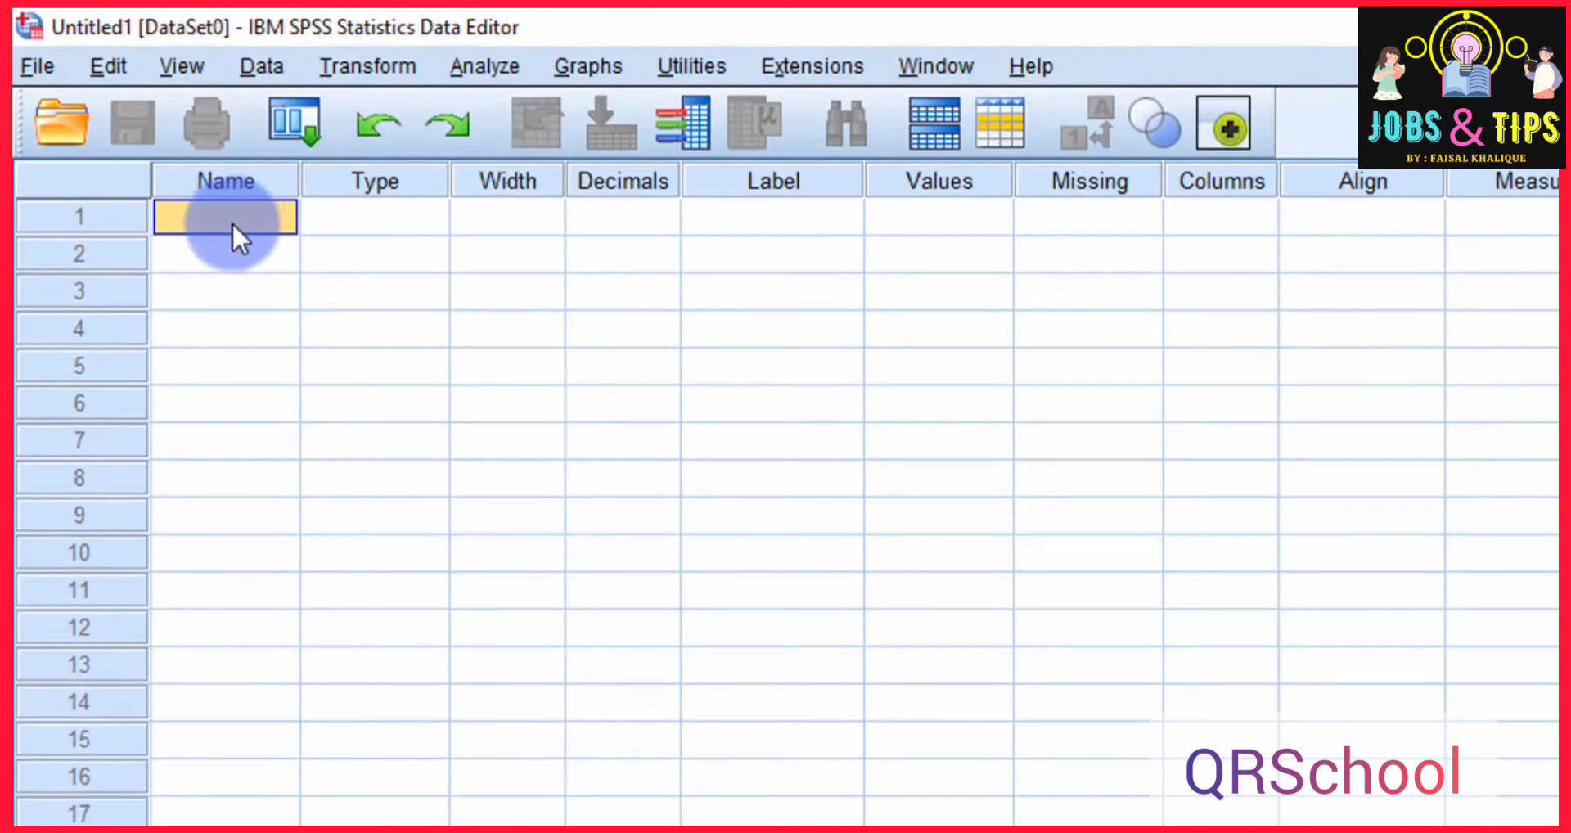
{"action": "type", "text": "Gender"}
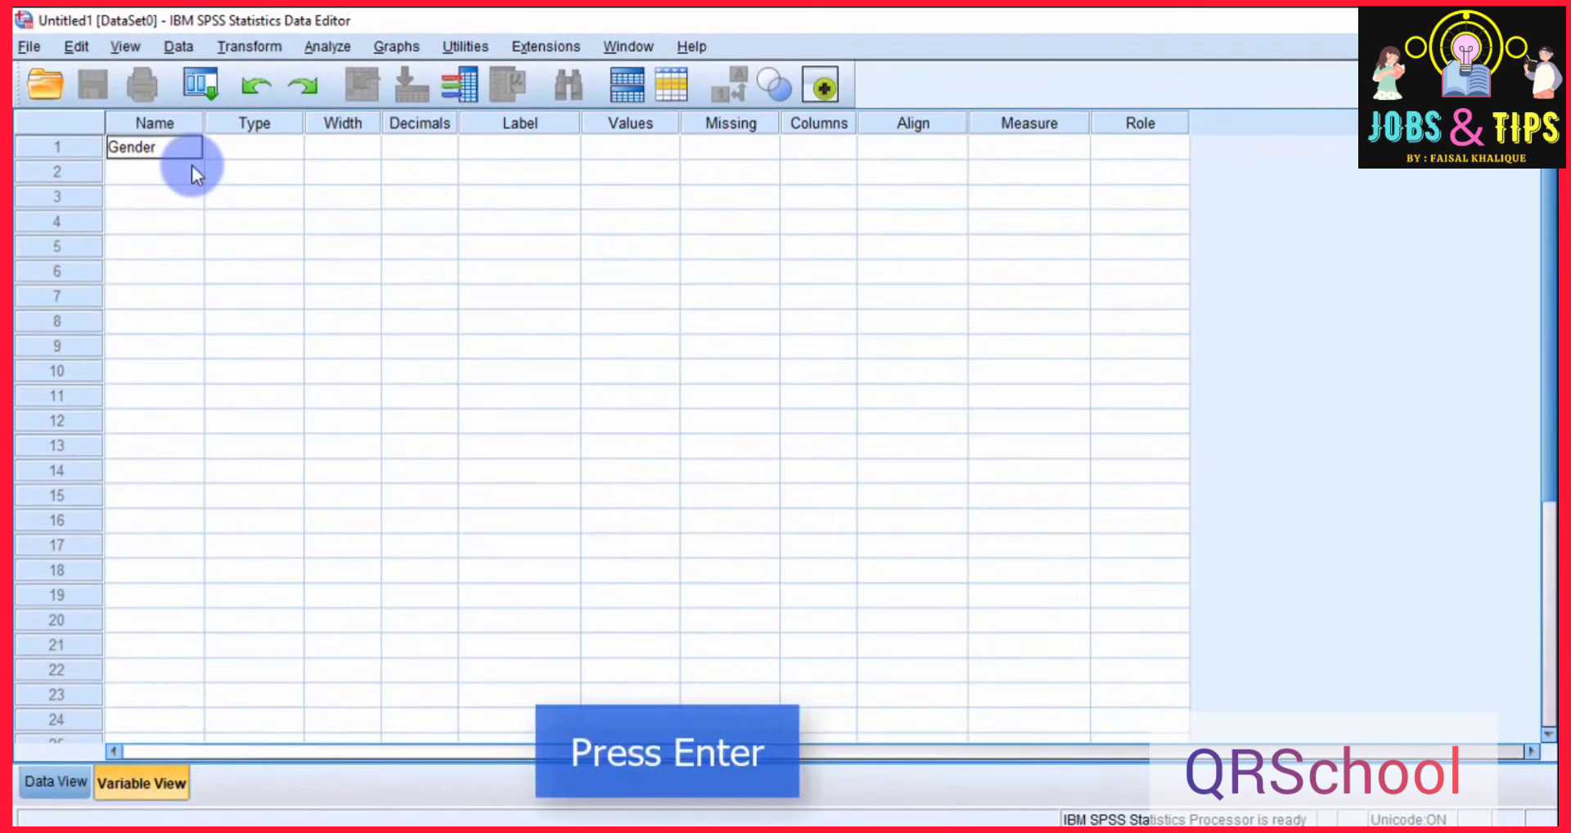
{"action": "key", "text": "Return"}
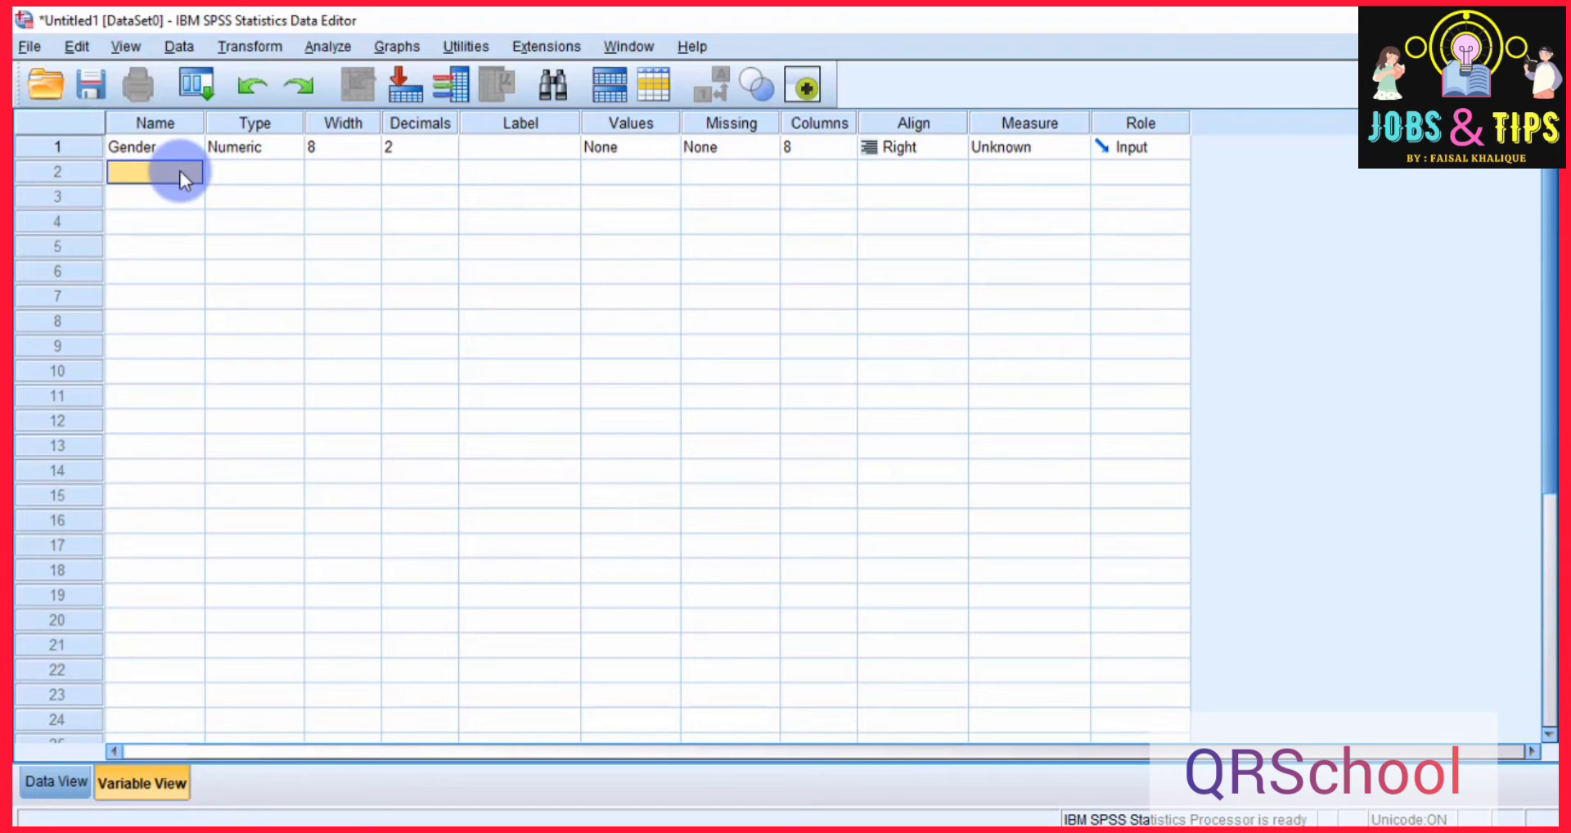
{"action": "type", "text": "V1"}
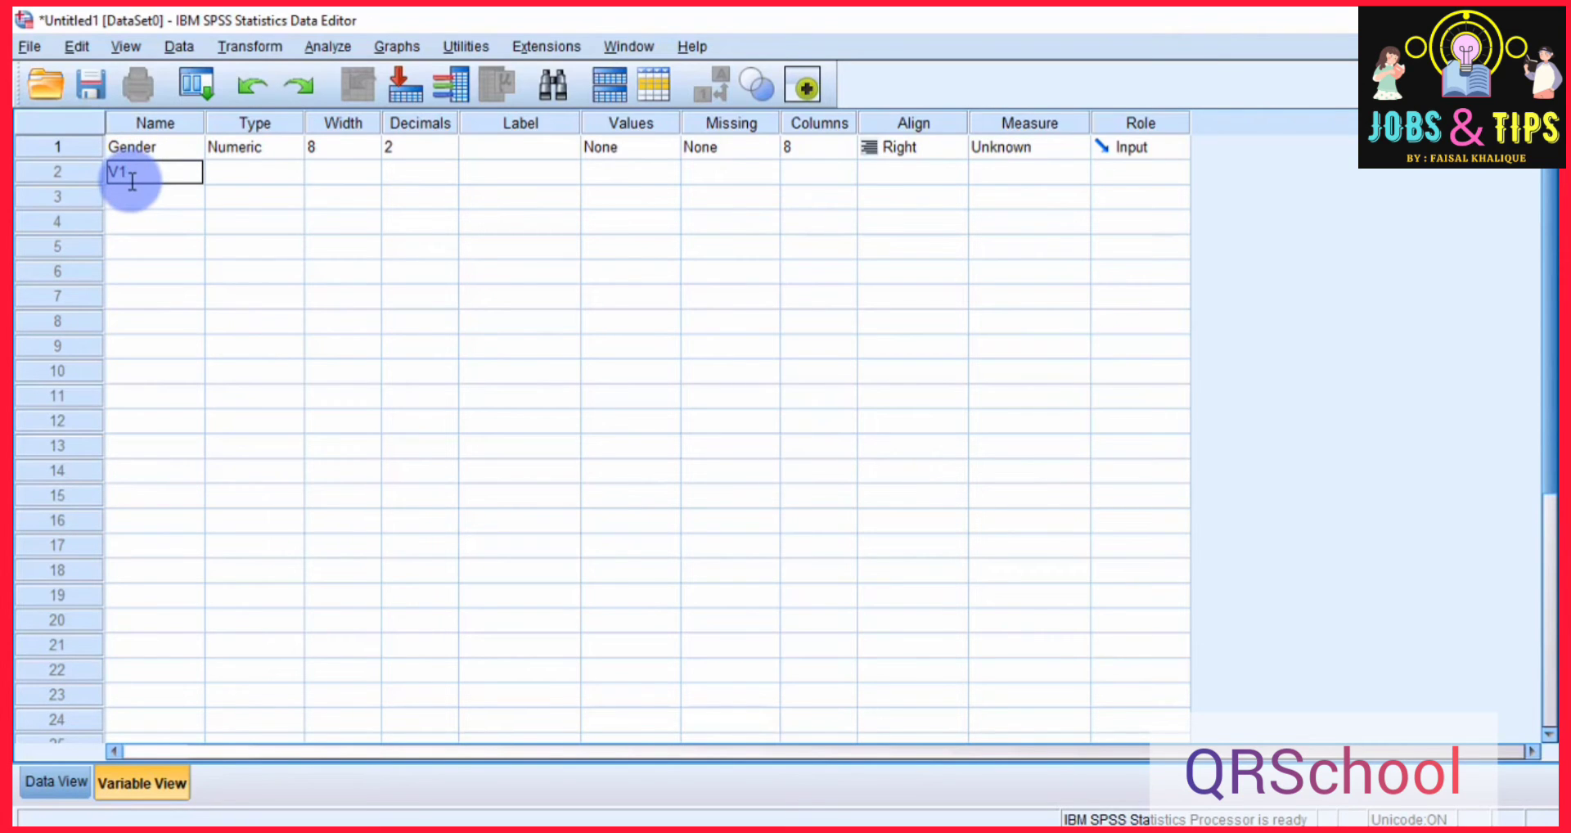
{"action": "key", "text": "Return"}
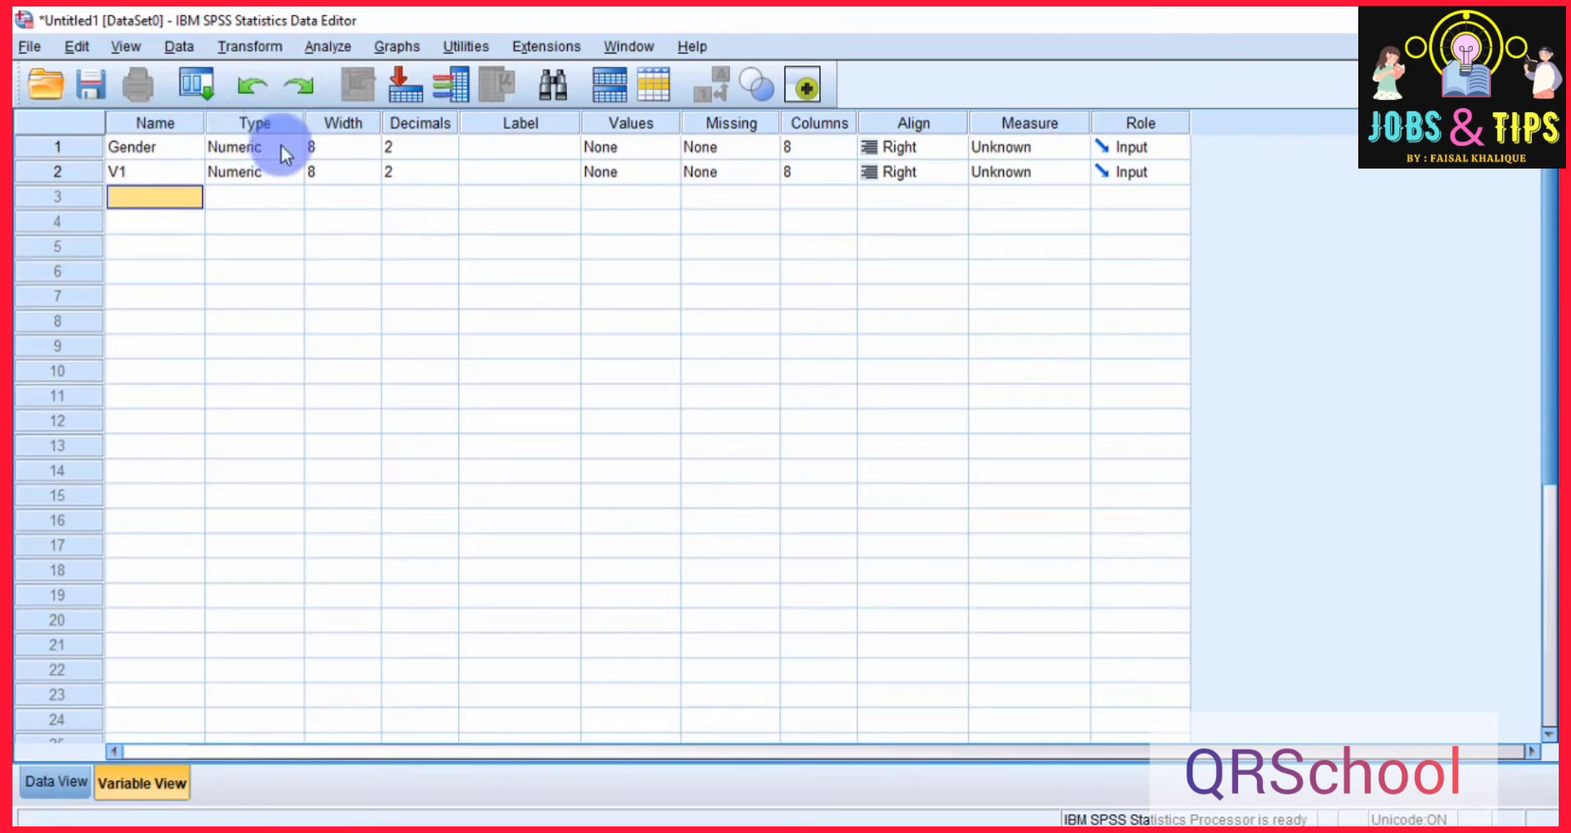
{"action": "left_click", "coordinate": [276, 121]}
{"action": "left_click", "coordinate": [343, 121]}
{"action": "left_click", "coordinate": [427, 124]}
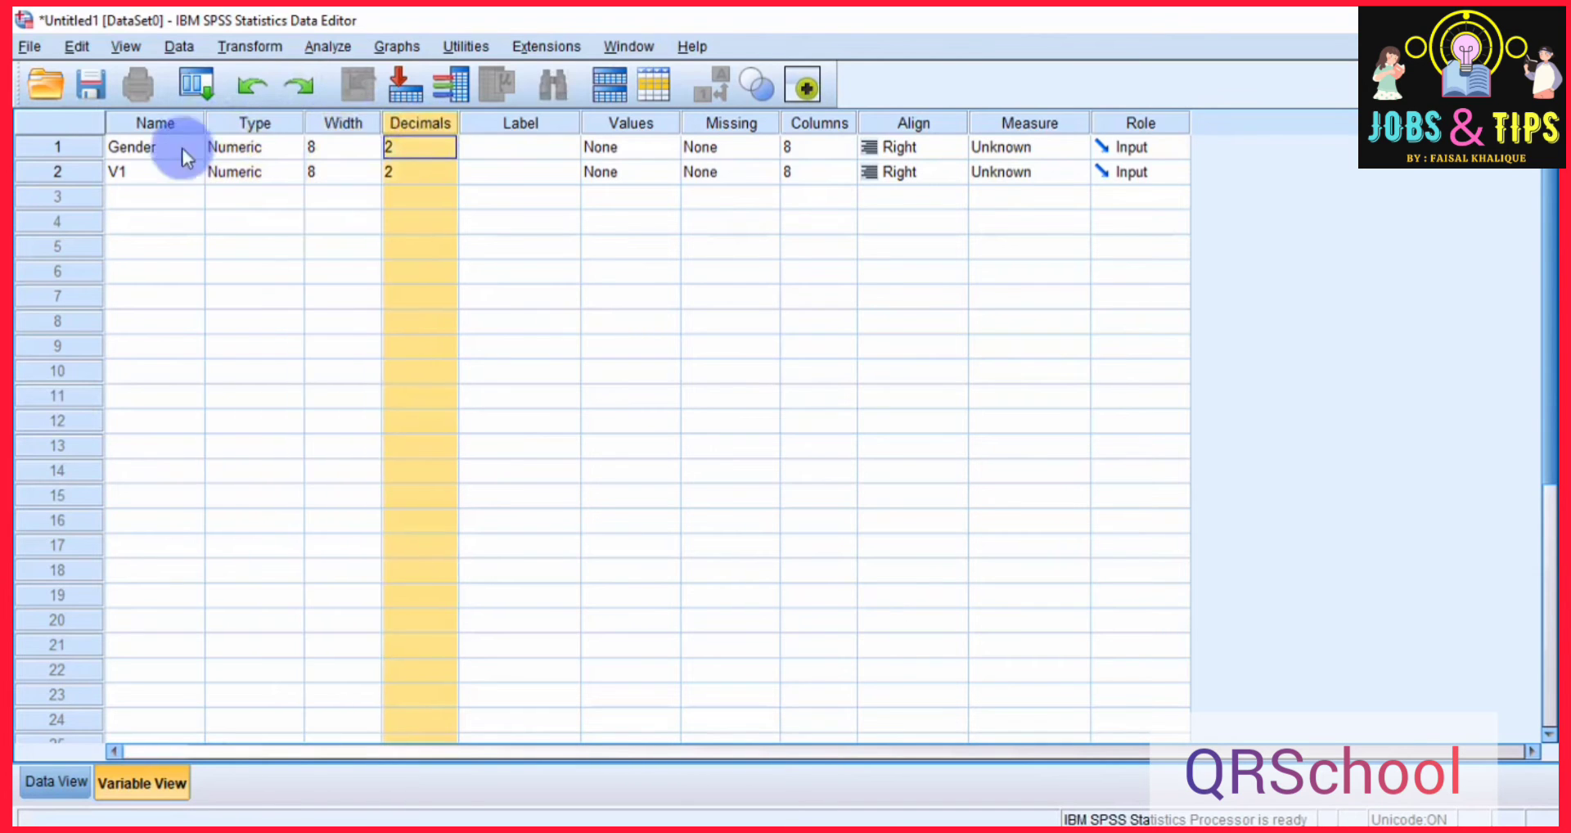
{"action": "left_click", "coordinate": [136, 121]}
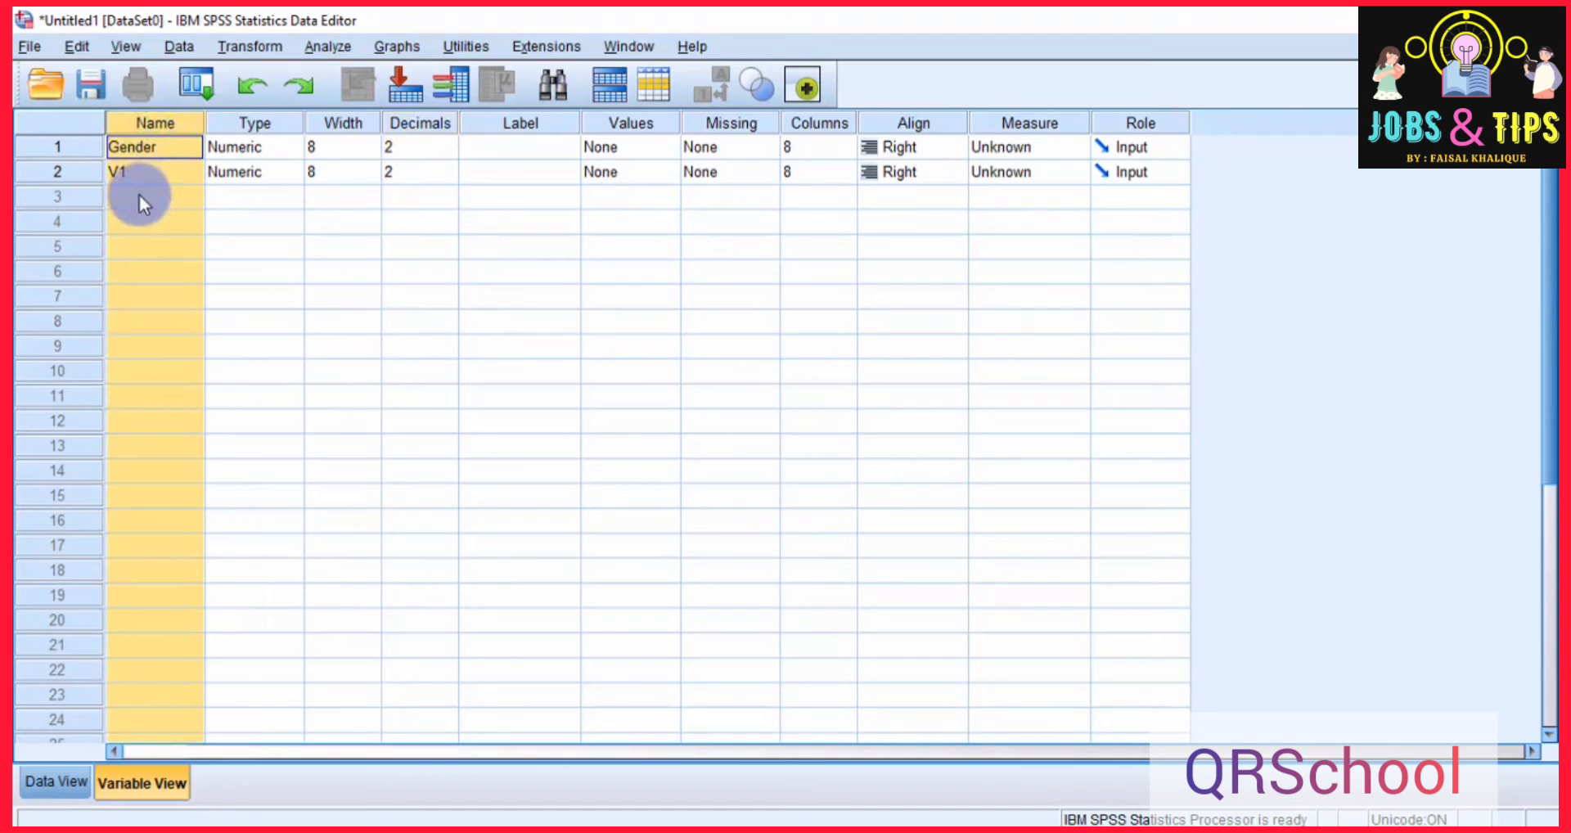
Widen the Label column and set the Gender variable's label to "Respondent's Gender".
{"action": "left_click", "coordinate": [523, 115]}
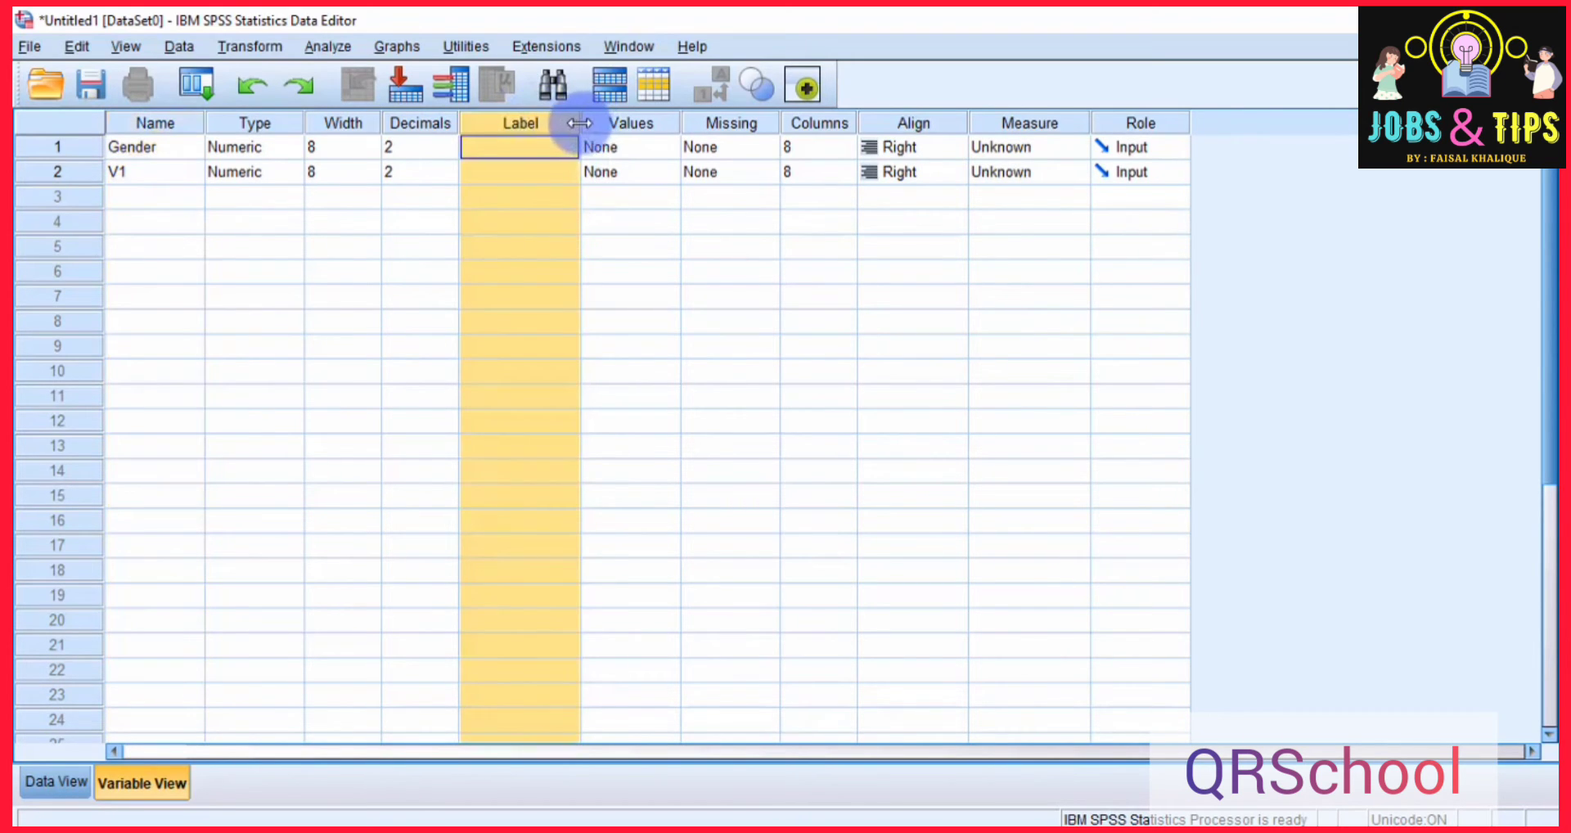
{"action": "left_click_drag", "start_coordinate": [579, 123], "coordinate": [662, 122]}
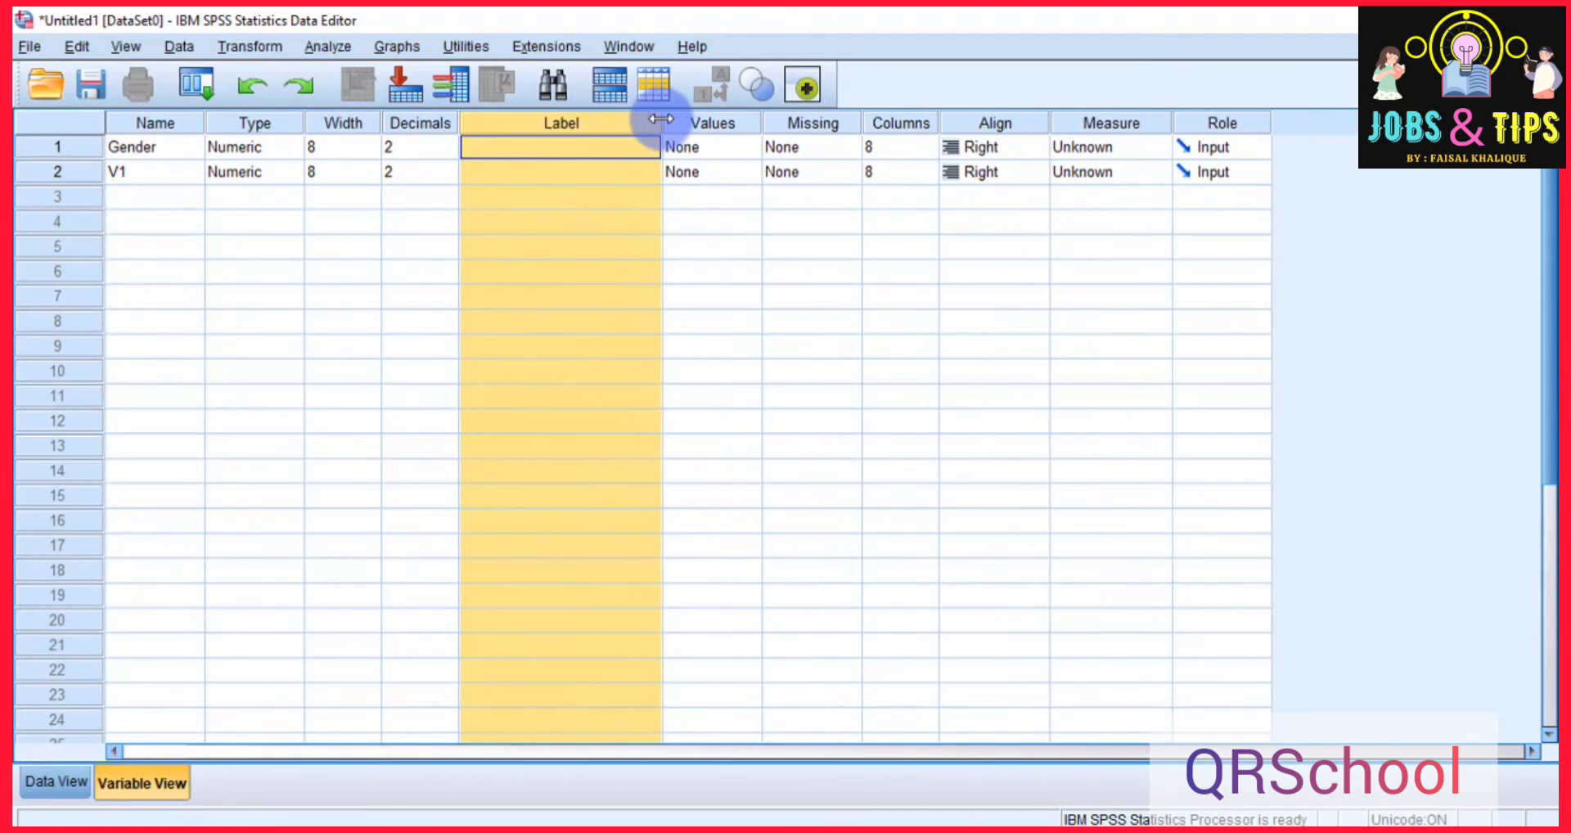
{"action": "left_click", "coordinate": [159, 144]}
{"action": "left_click", "coordinate": [481, 151]}
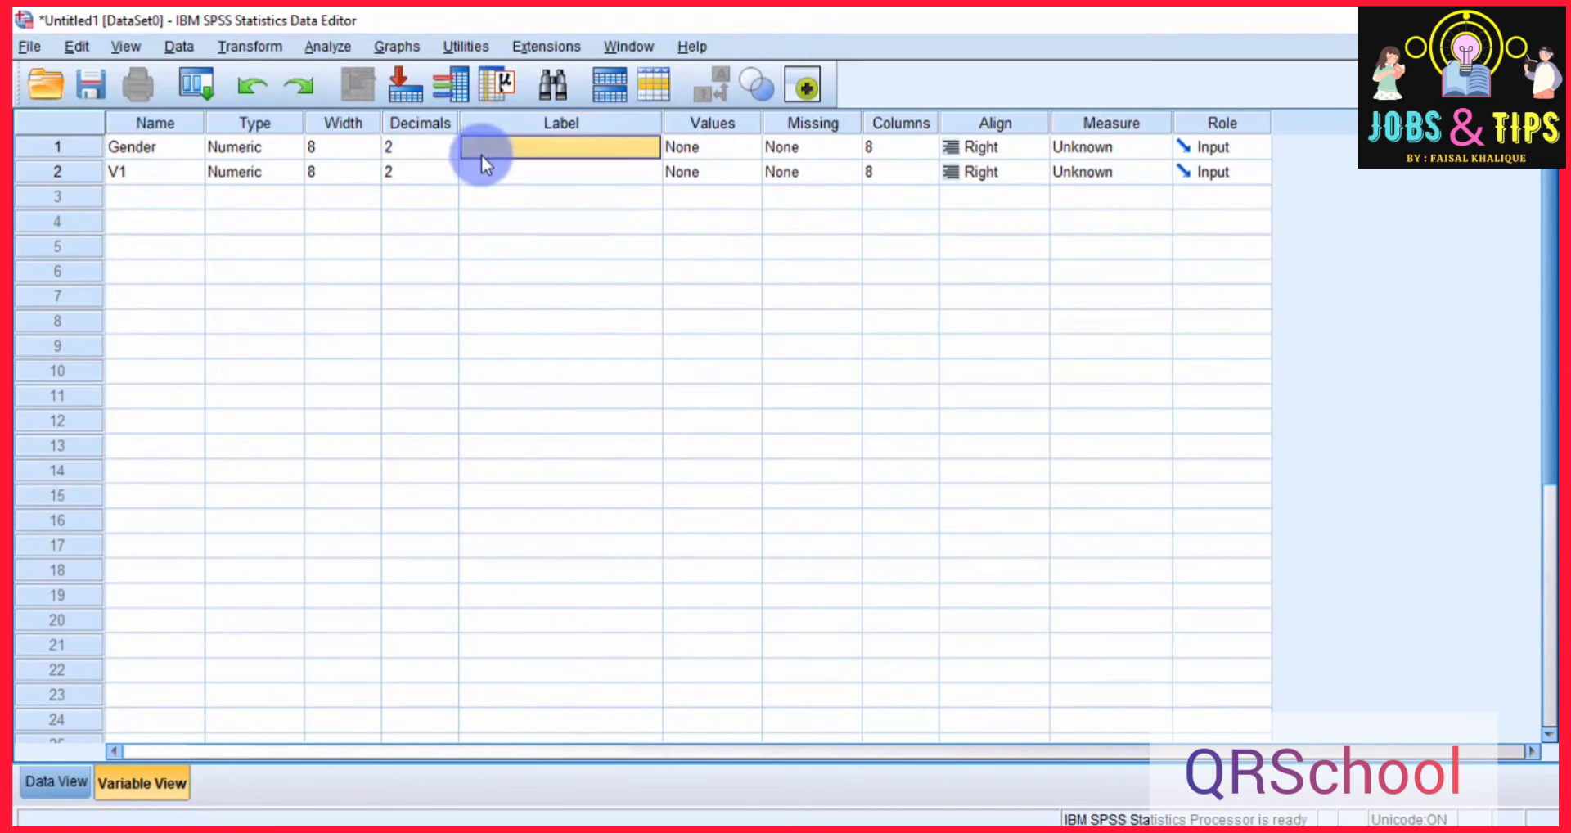
{"action": "type", "text": "Ge"}
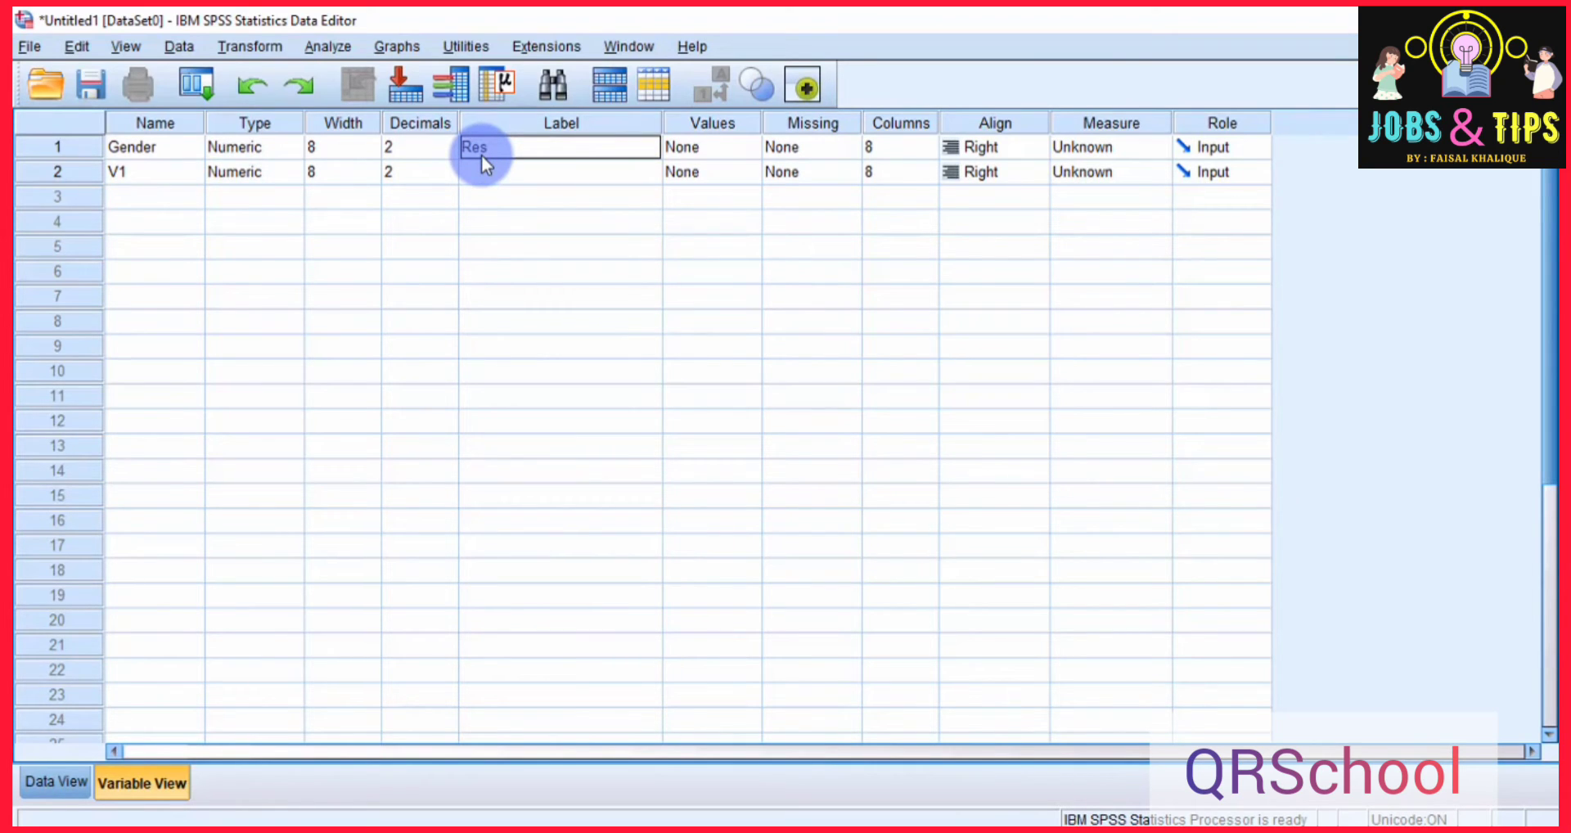
{"action": "type", "text": "spo"}
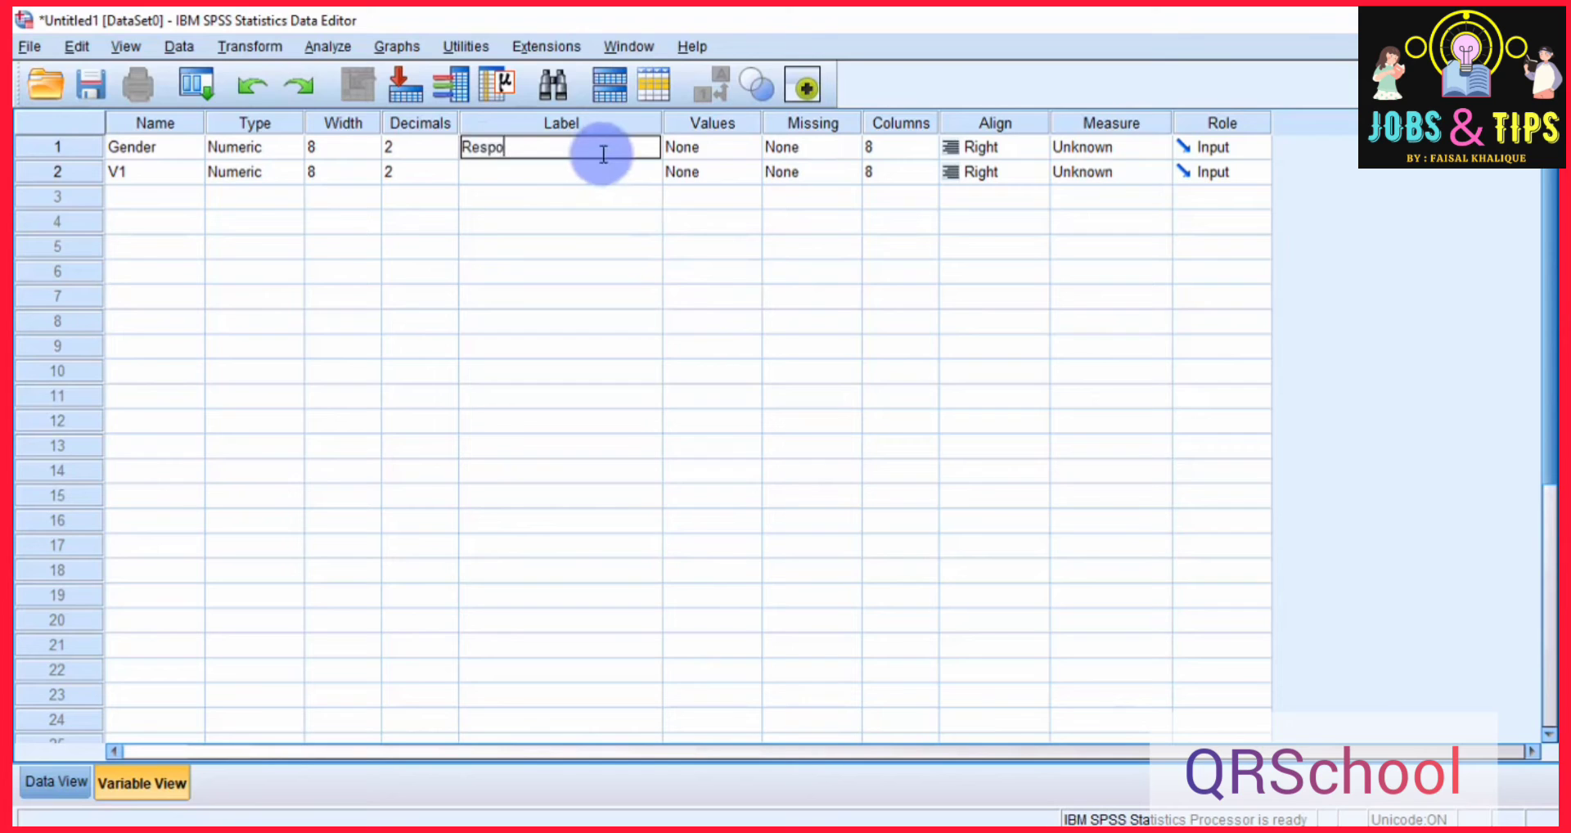
{"action": "type", "text": "ndent's Gender"}
{"action": "key", "text": "Return"}
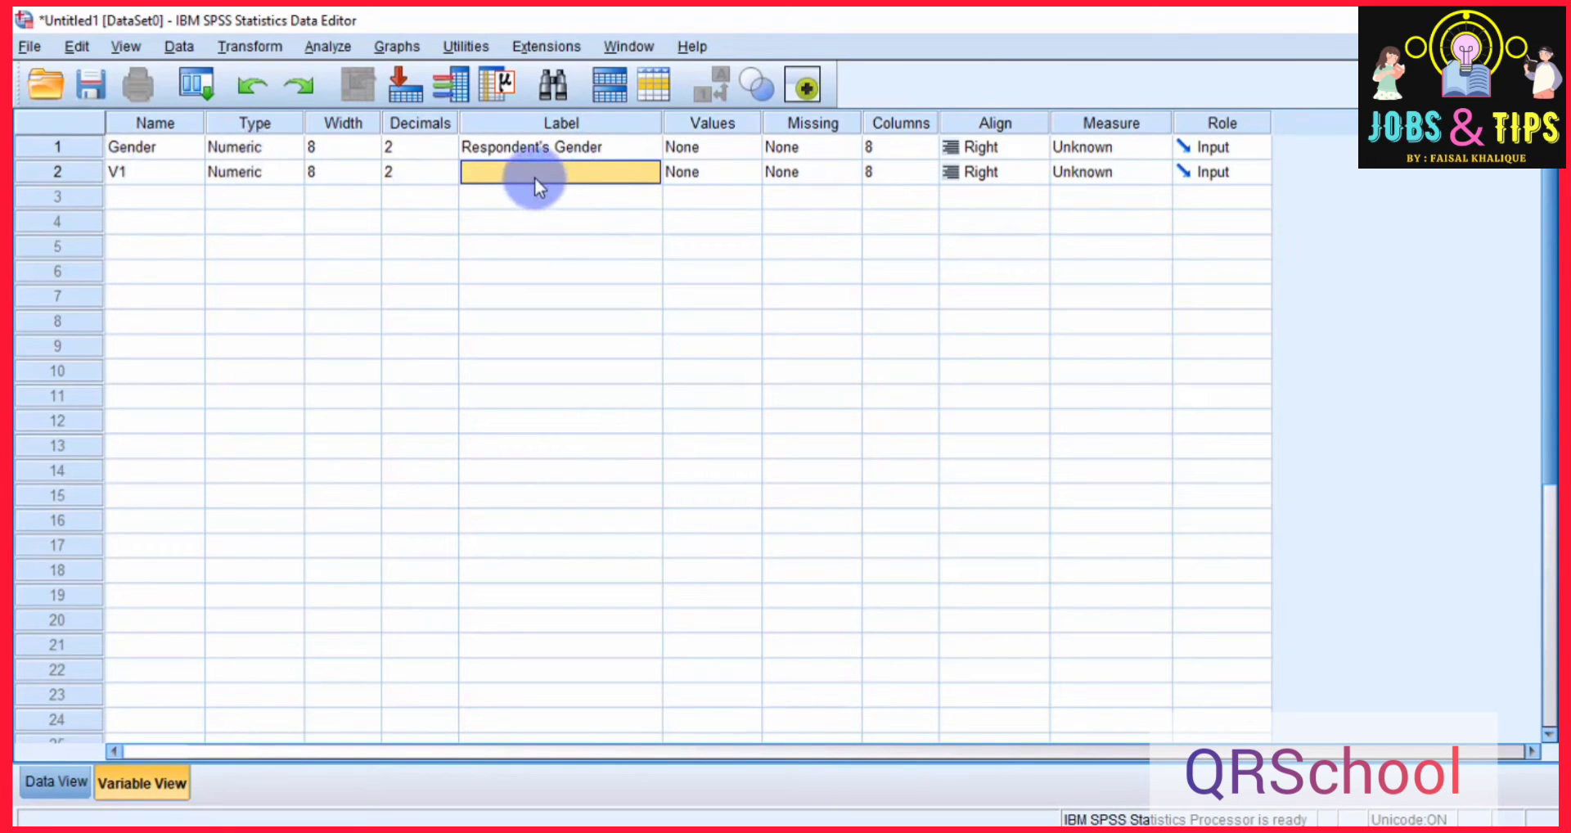
Set the label of variable V1 to "I have to work under pressure".
{"action": "type", "text": "I have to work"}
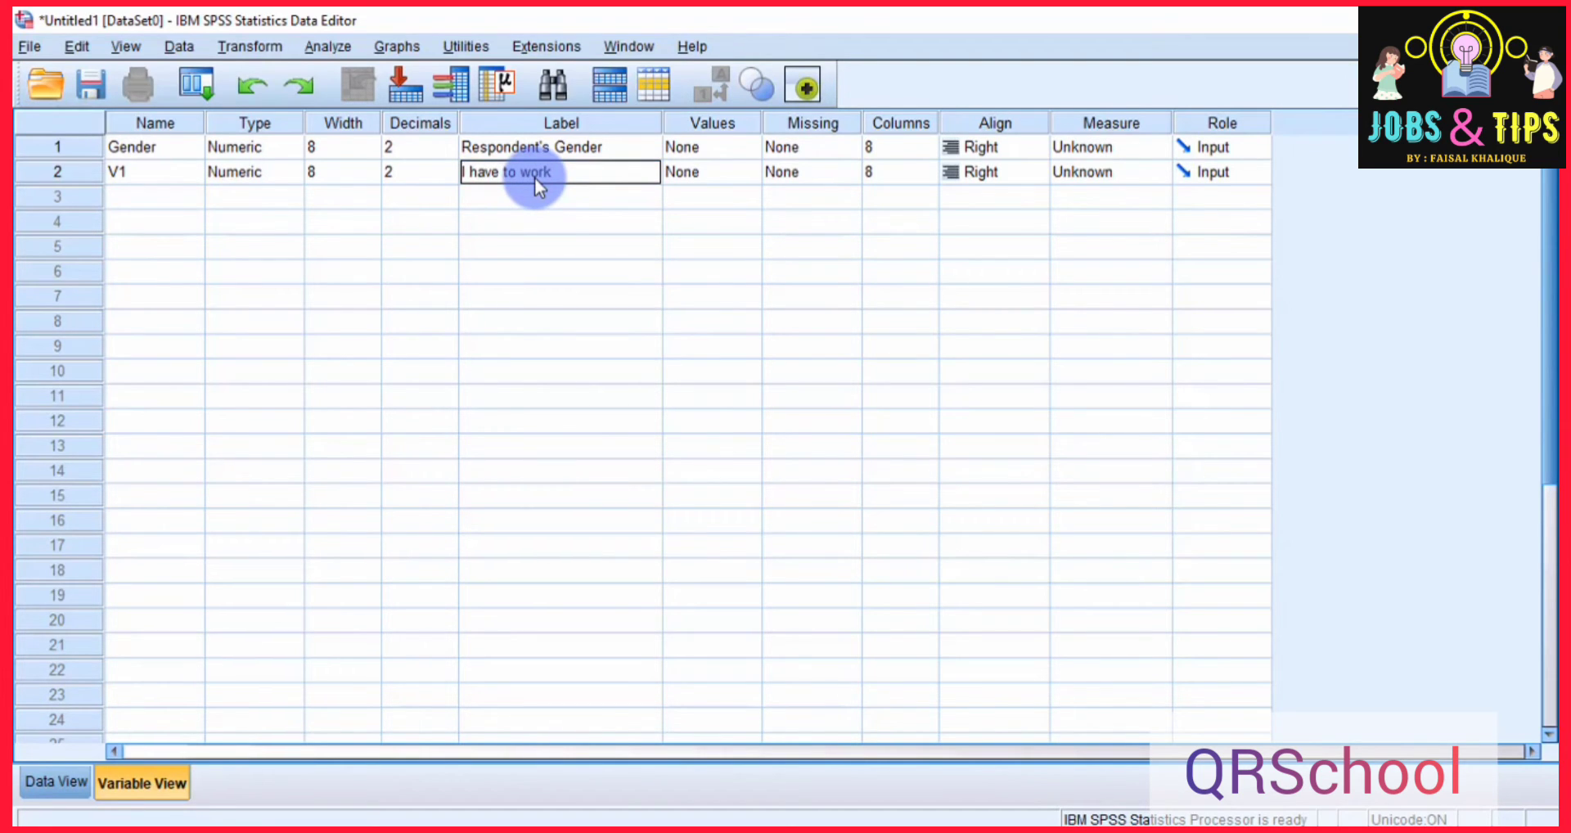
{"action": "type", "text": " under pressure"}
{"action": "left_click", "coordinate": [146, 121]}
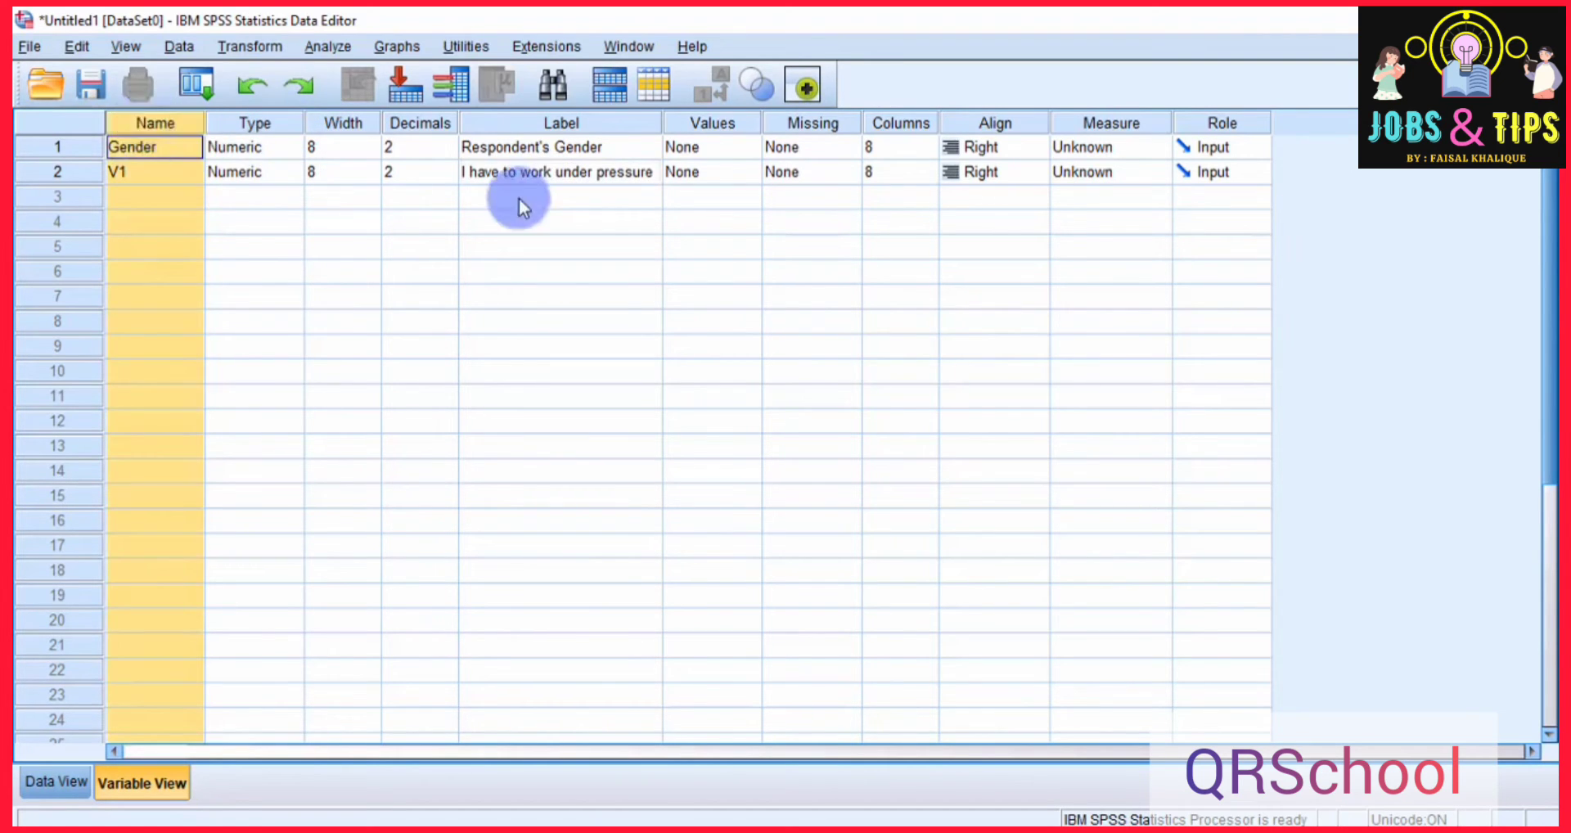
{"action": "left_click", "coordinate": [555, 123]}
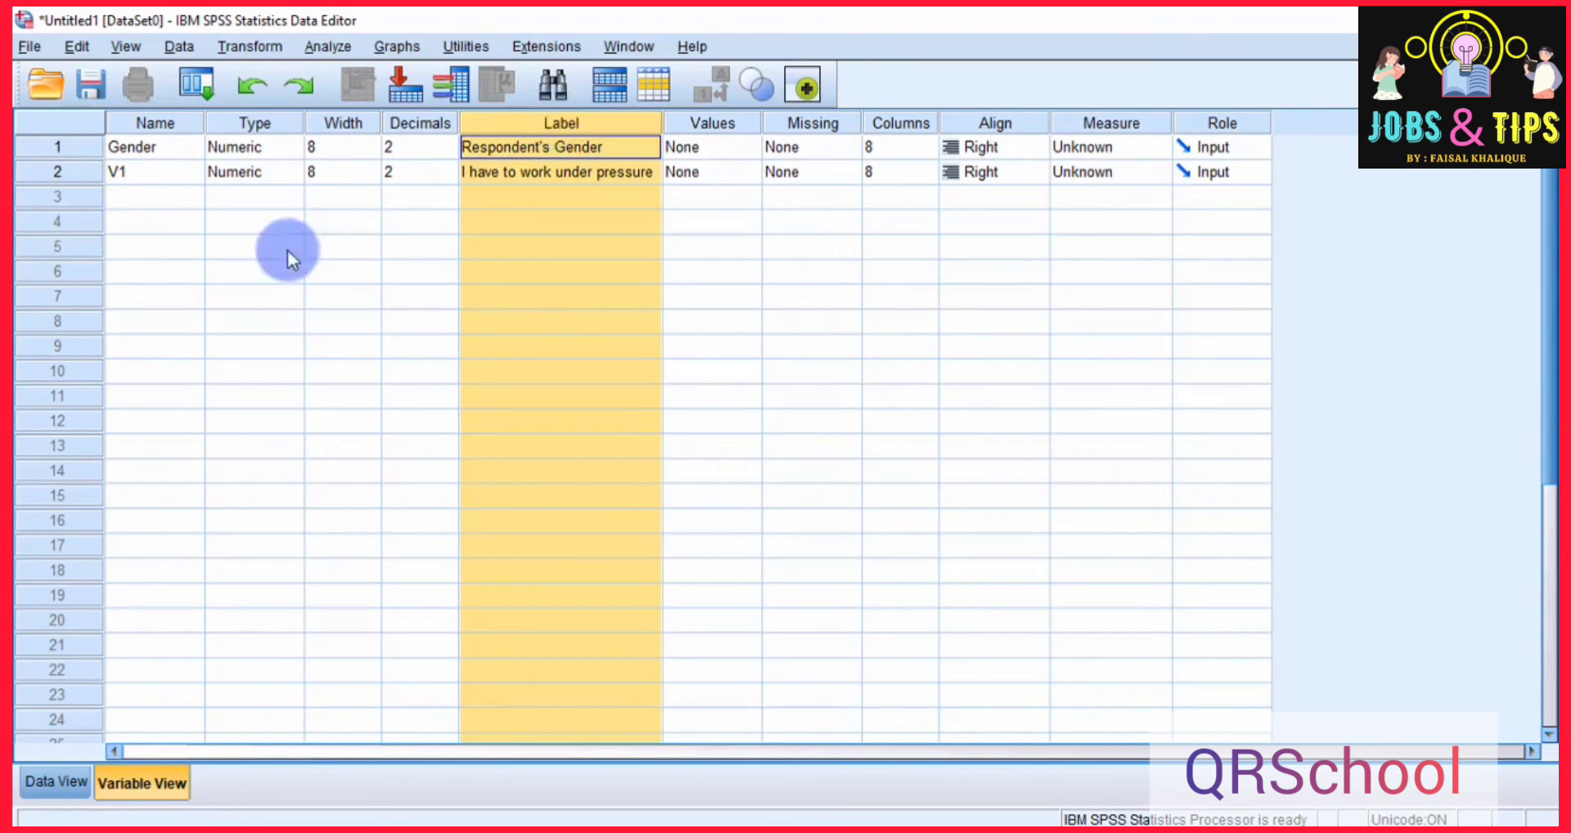
{"action": "left_click", "coordinate": [275, 130]}
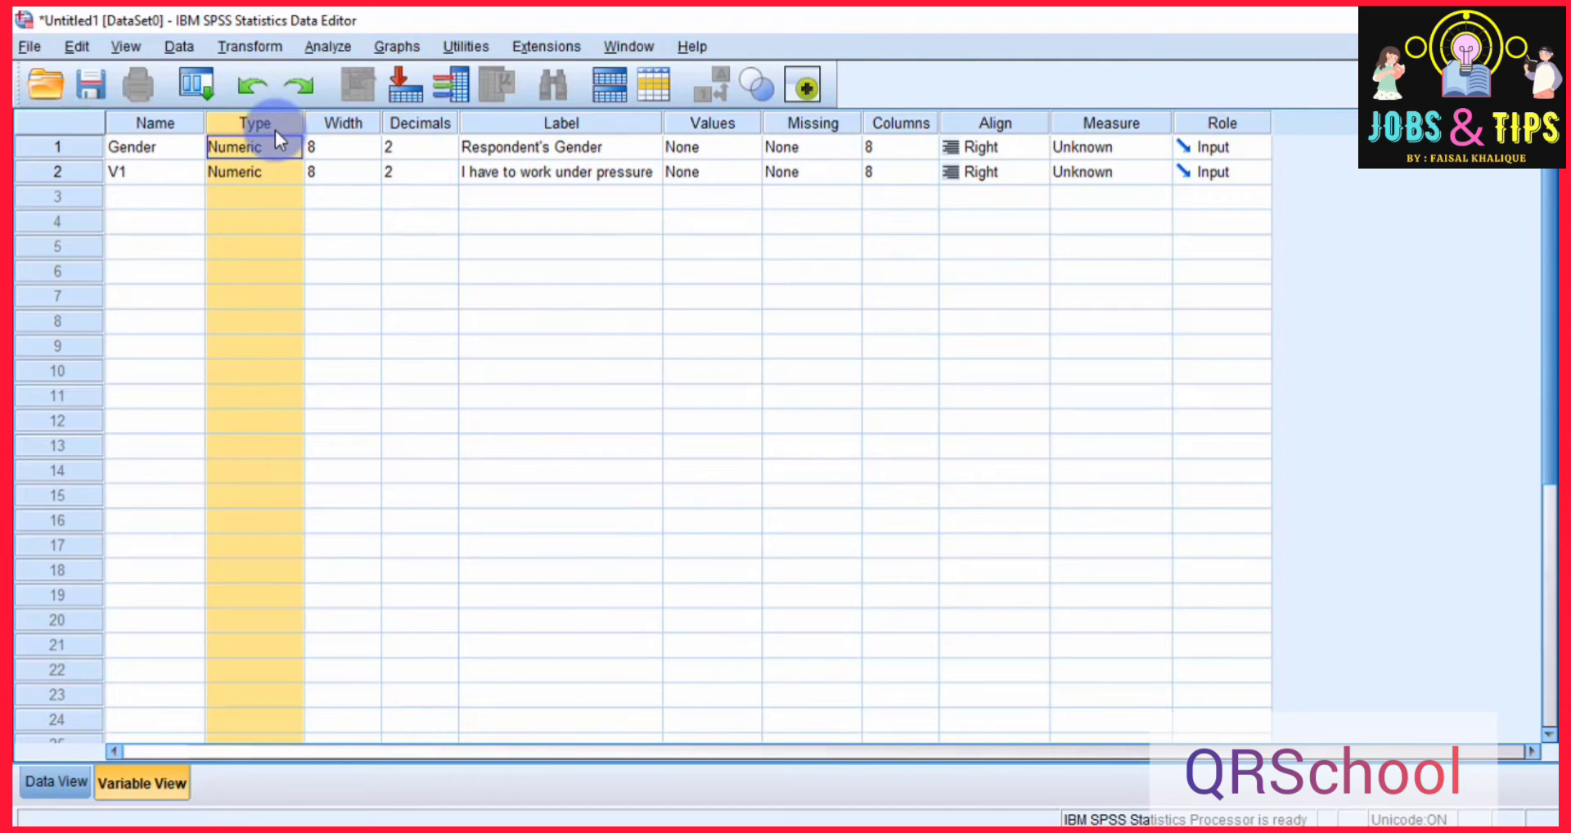
Open the Gender variable's type settings and examine the Date, Dollar and Custom currency options.
{"action": "left_click", "coordinate": [396, 371]}
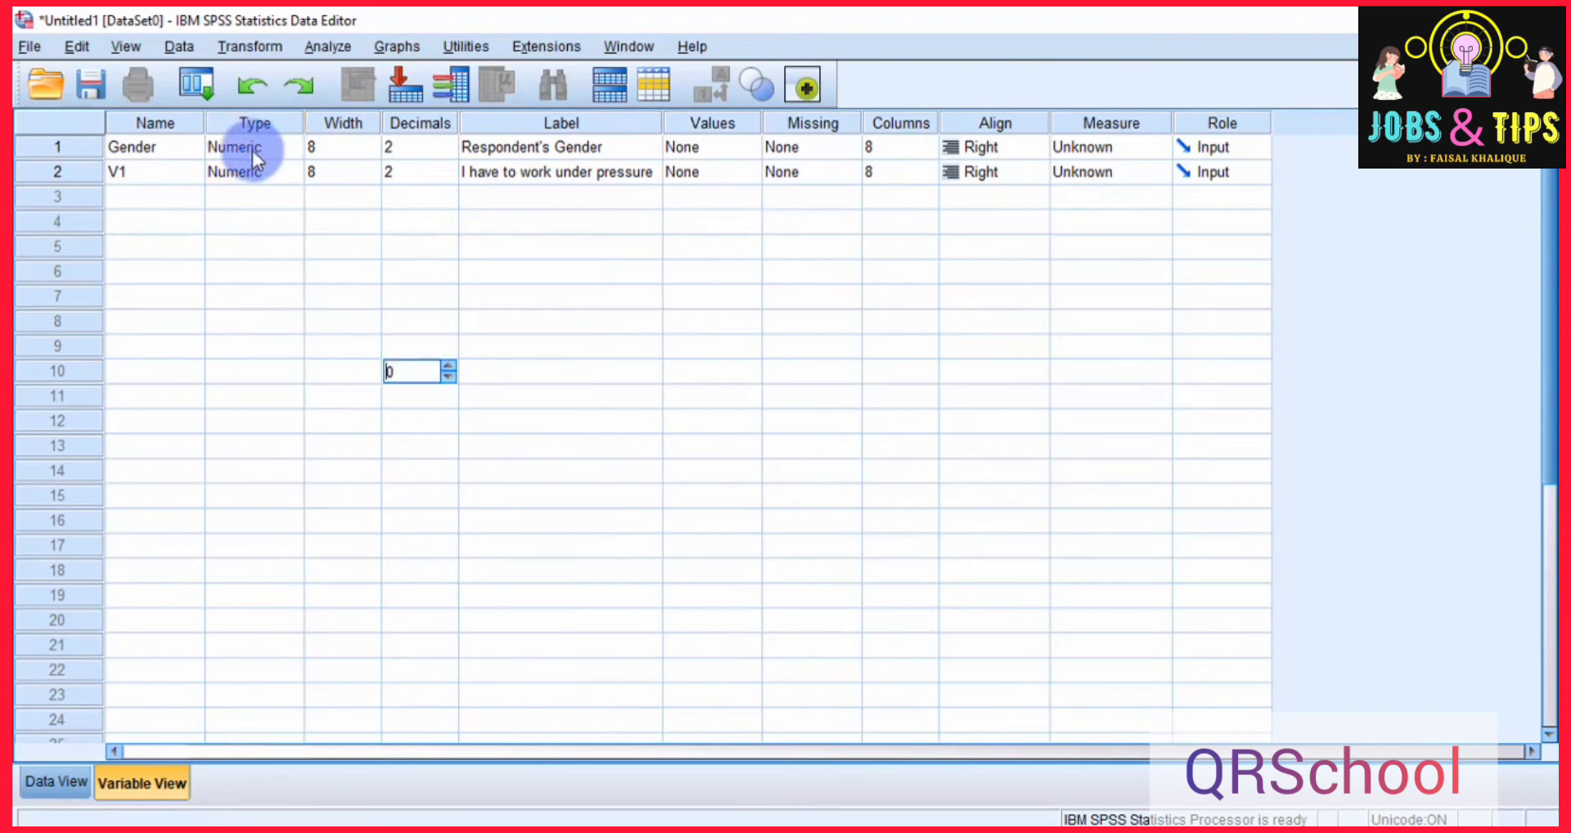
{"action": "left_click", "coordinate": [252, 150]}
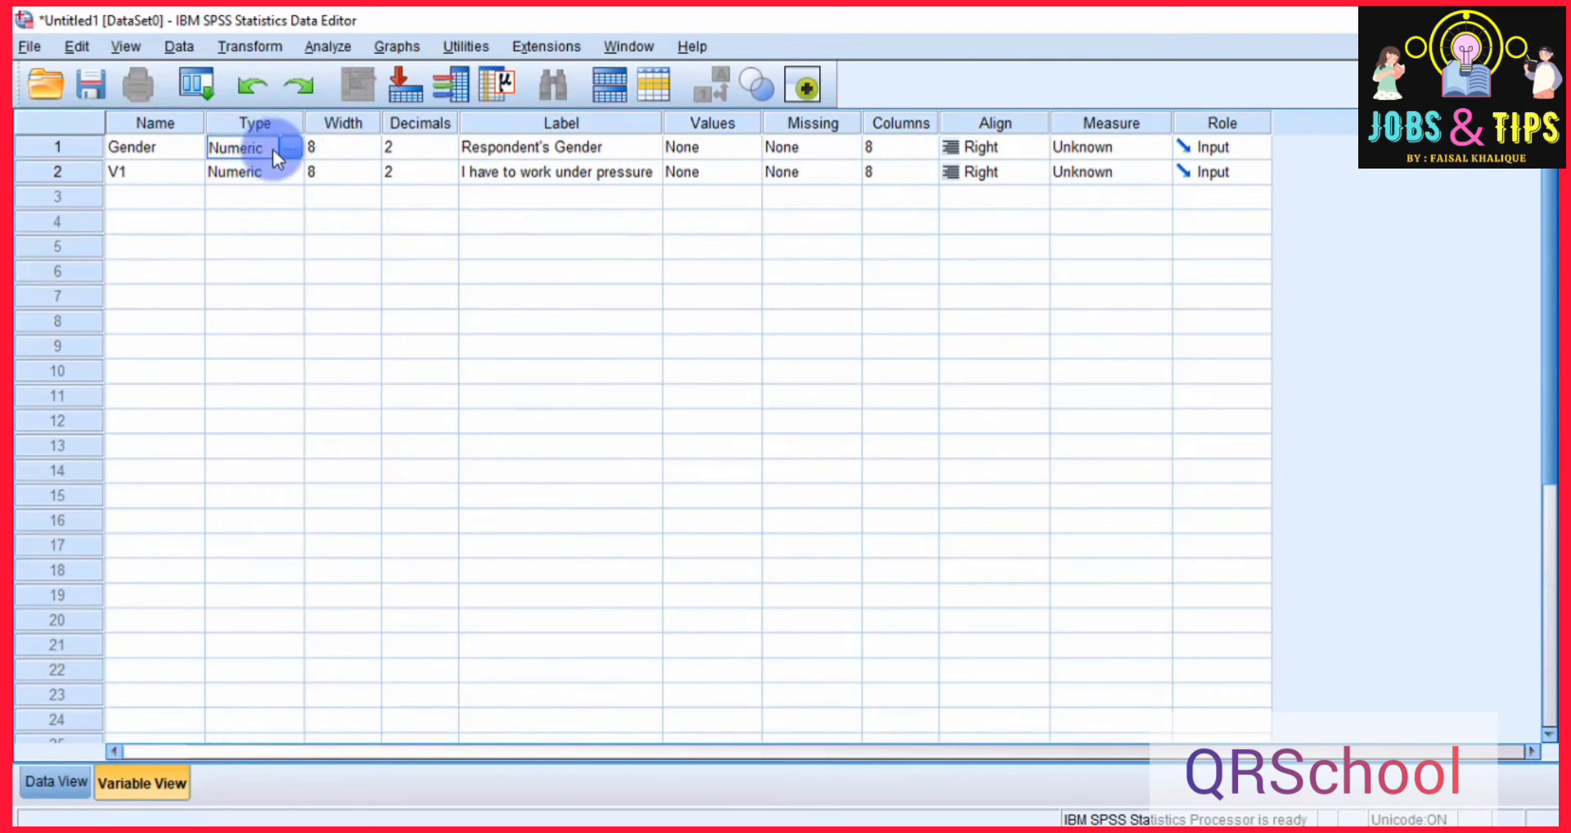
{"action": "left_click", "coordinate": [290, 147]}
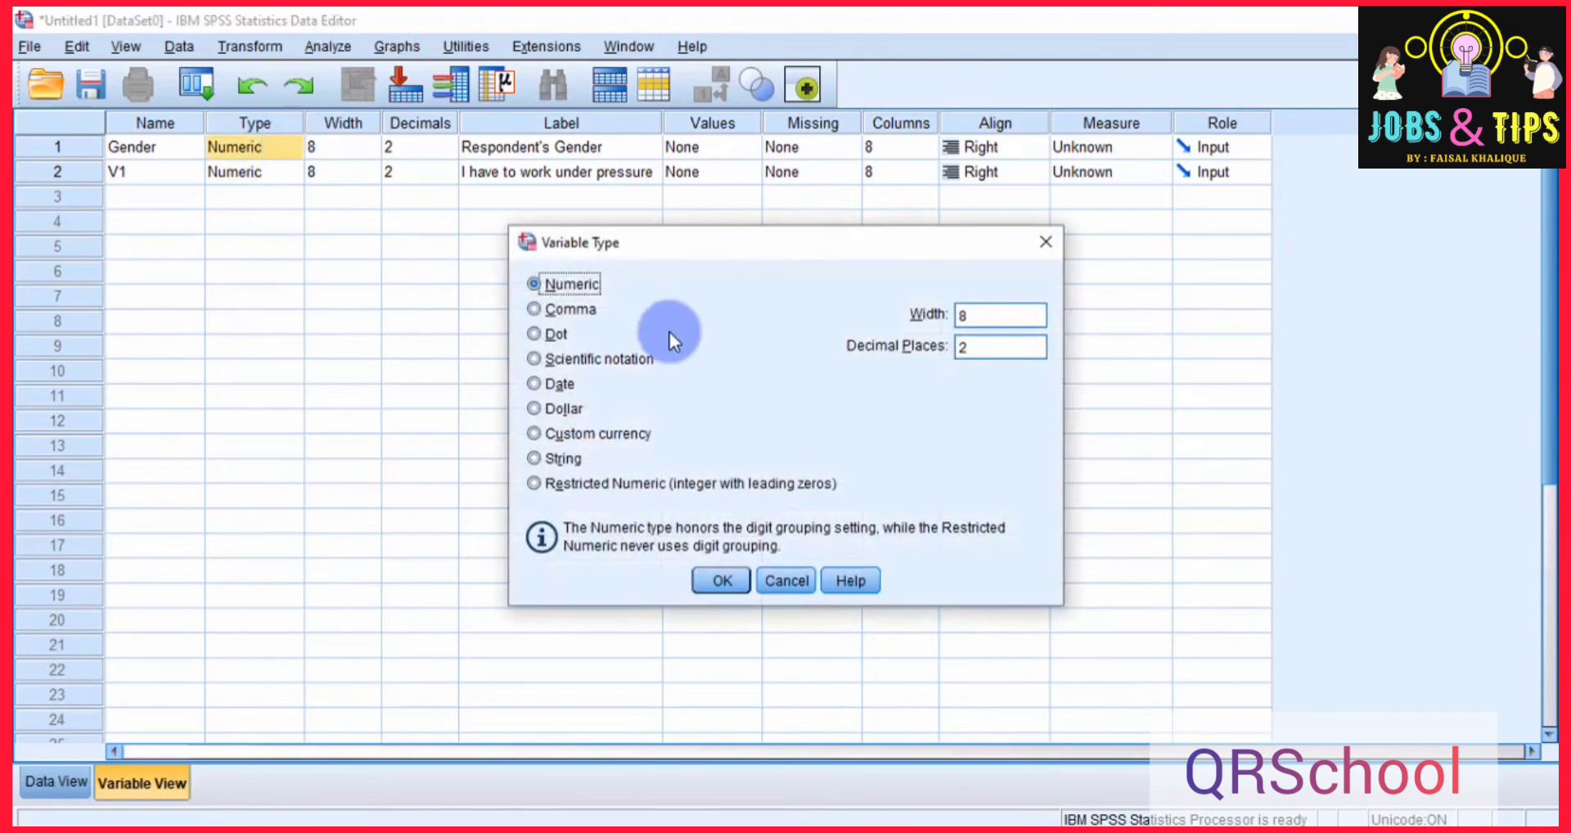
{"action": "left_click_drag", "start_coordinate": [727, 239], "coordinate": [674, 228]}
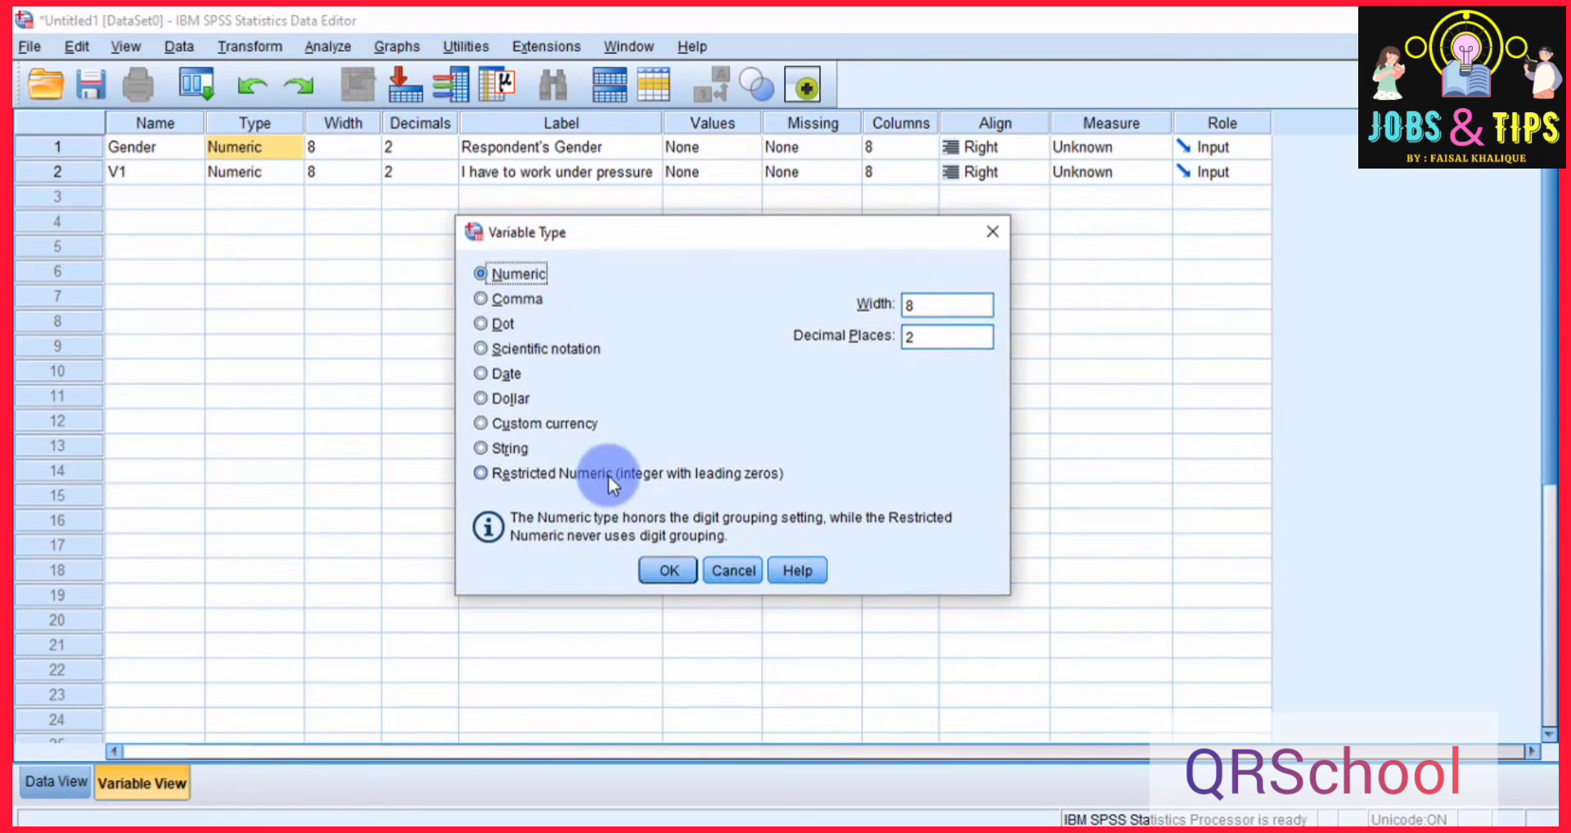
{"action": "left_click", "coordinate": [497, 373]}
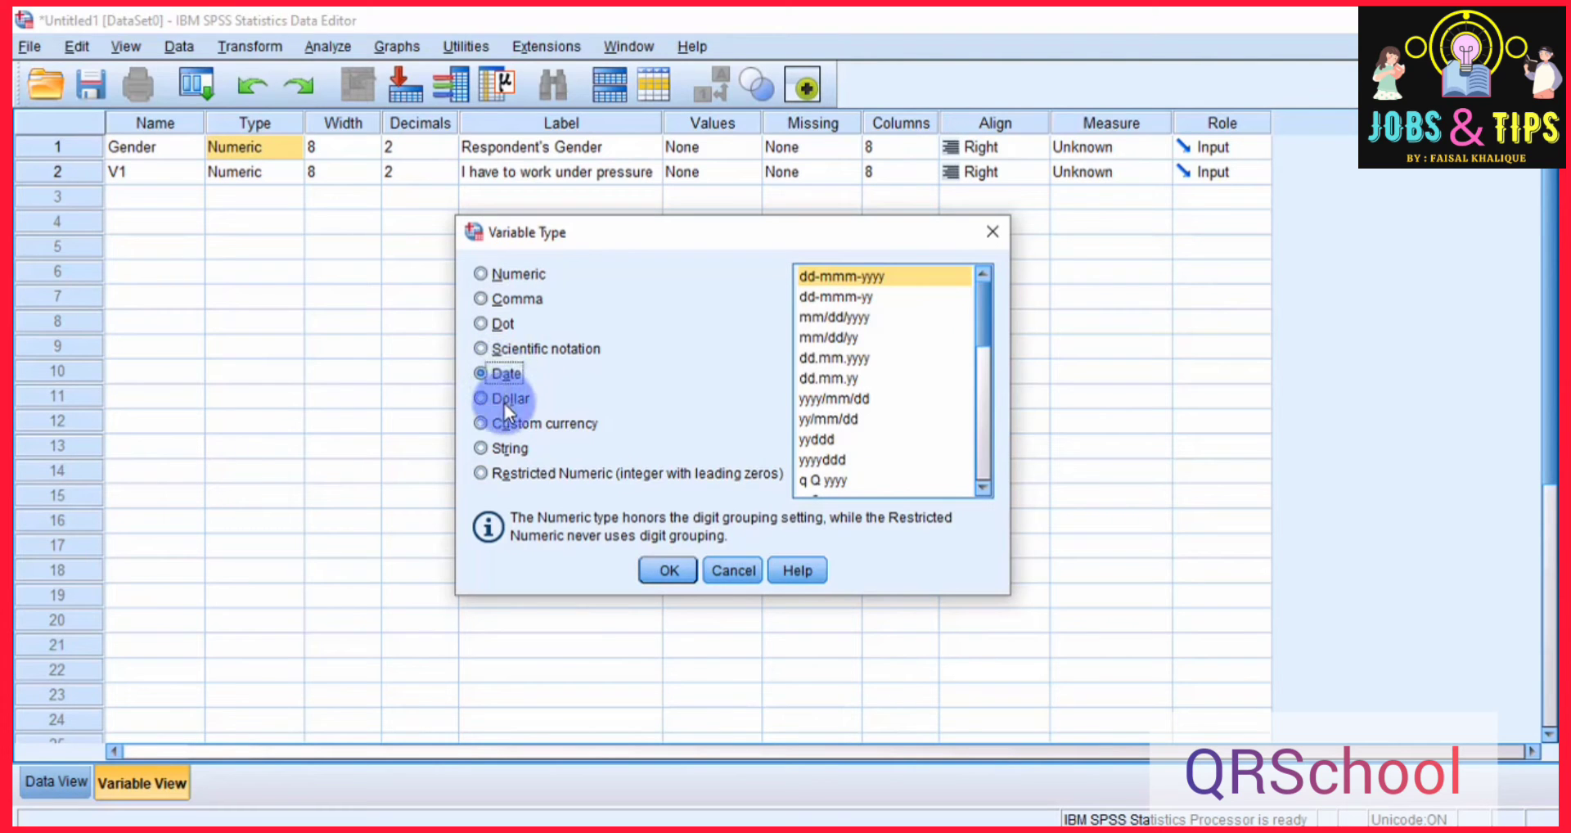
{"action": "left_click", "coordinate": [504, 401]}
{"action": "left_click", "coordinate": [508, 425]}
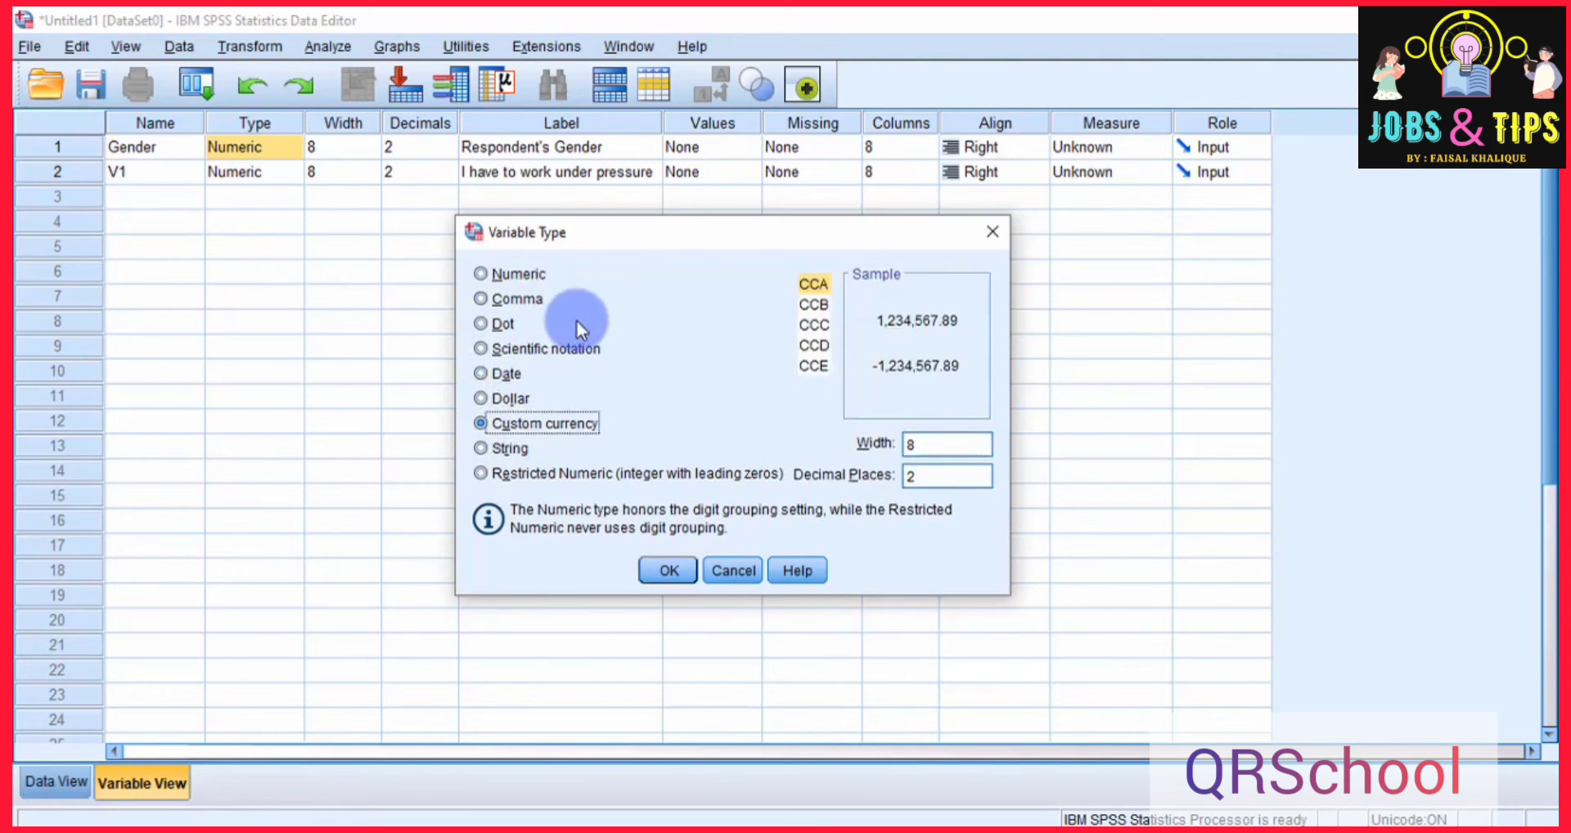
Compare the Numeric and String types for the Gender variable and keep it as Numeric.
{"action": "left_click", "coordinate": [508, 276]}
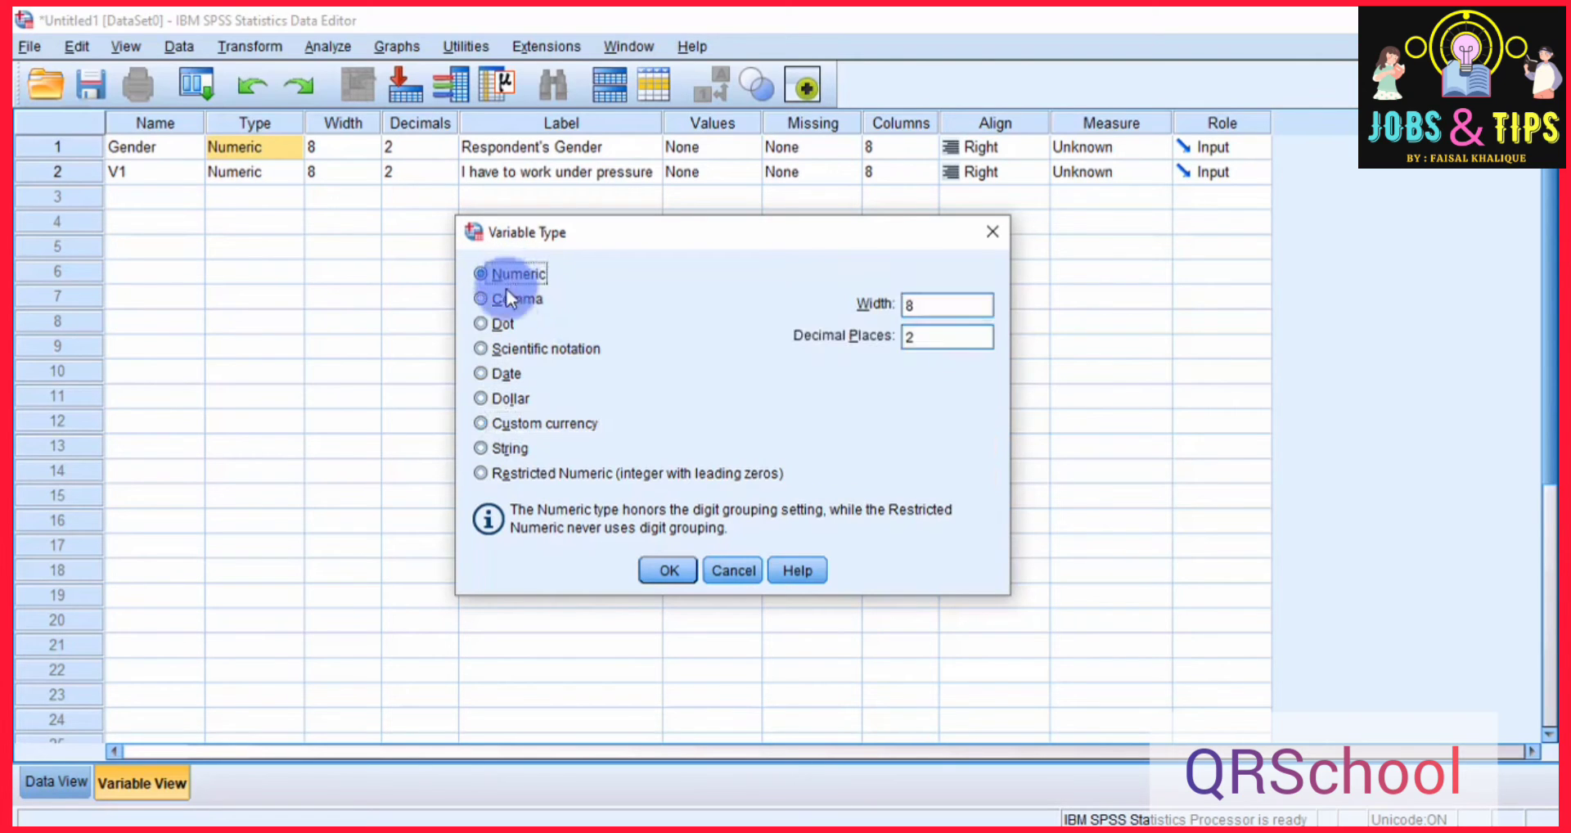
{"action": "left_click", "coordinate": [499, 454]}
{"action": "left_click", "coordinate": [523, 281]}
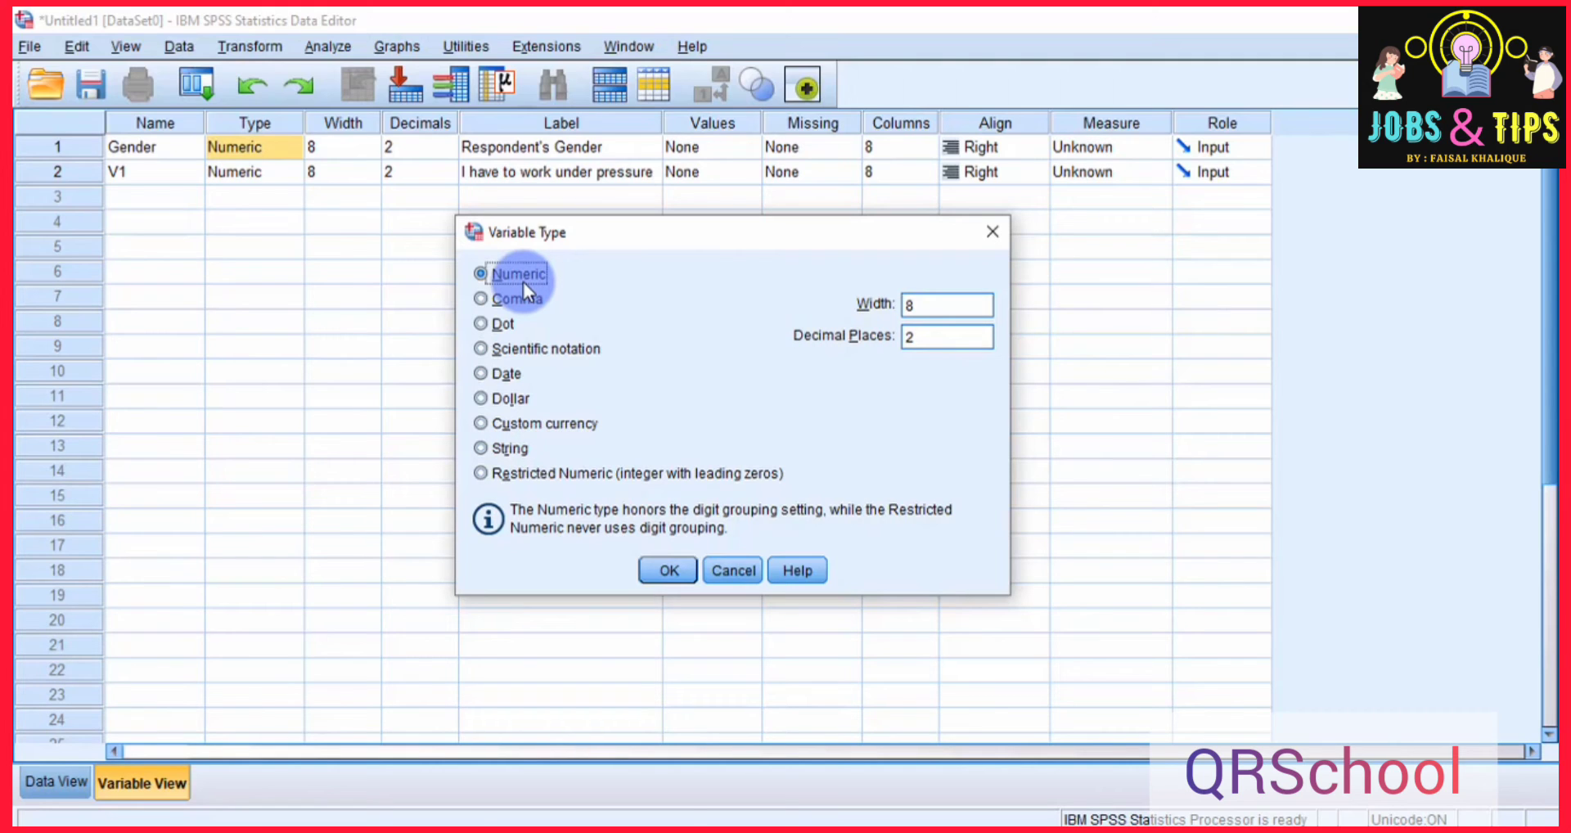
{"action": "left_click", "coordinate": [512, 453]}
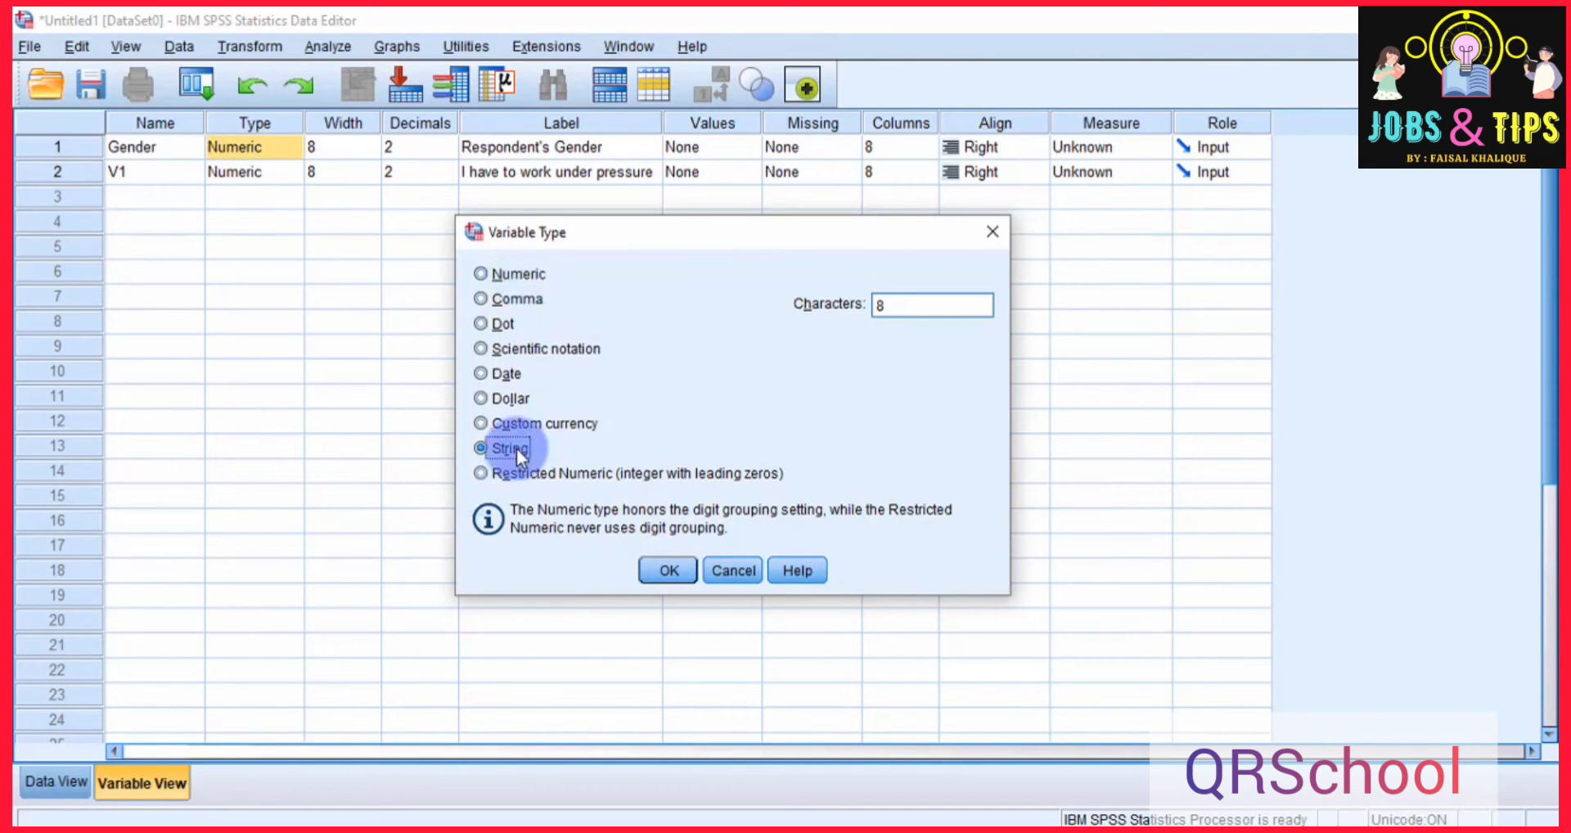
{"action": "left_click", "coordinate": [520, 274]}
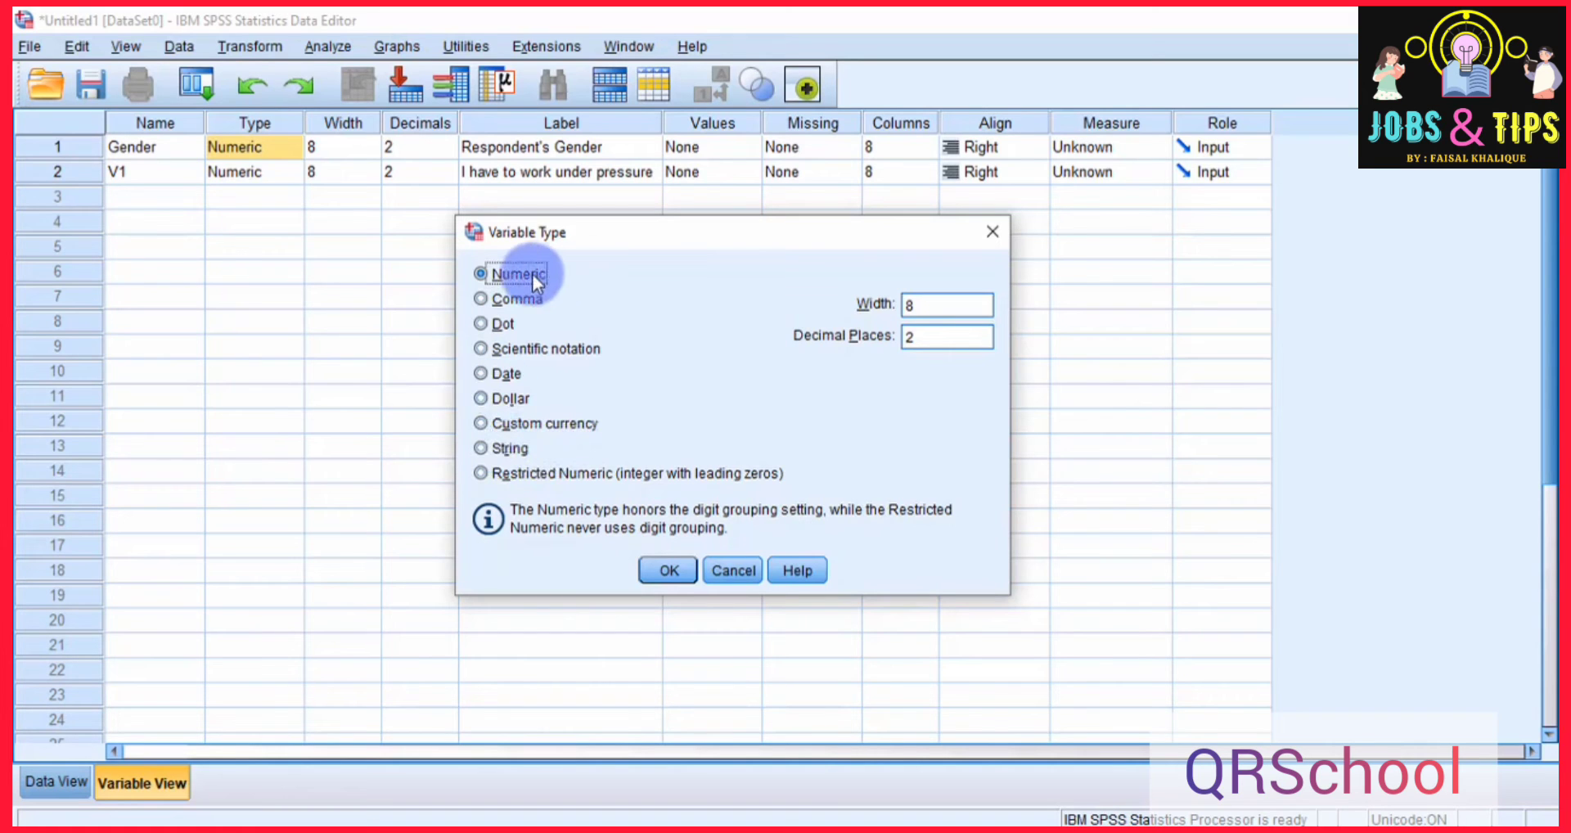
{"action": "left_click", "coordinate": [673, 572]}
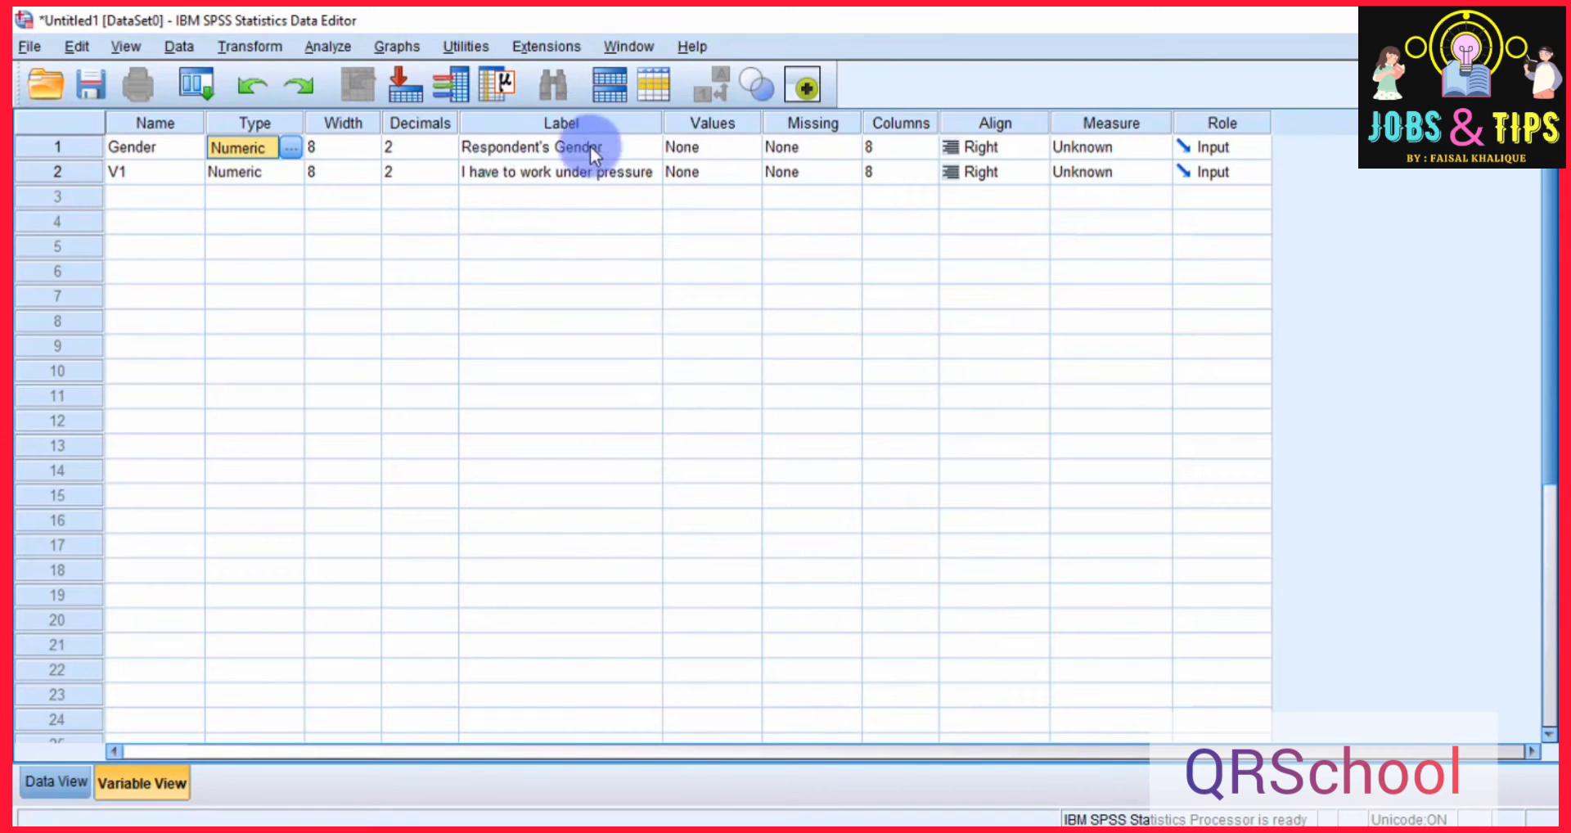
Open the value labels of the Gender variable and add the value 1 labelled "Male".
{"action": "left_click", "coordinate": [714, 130]}
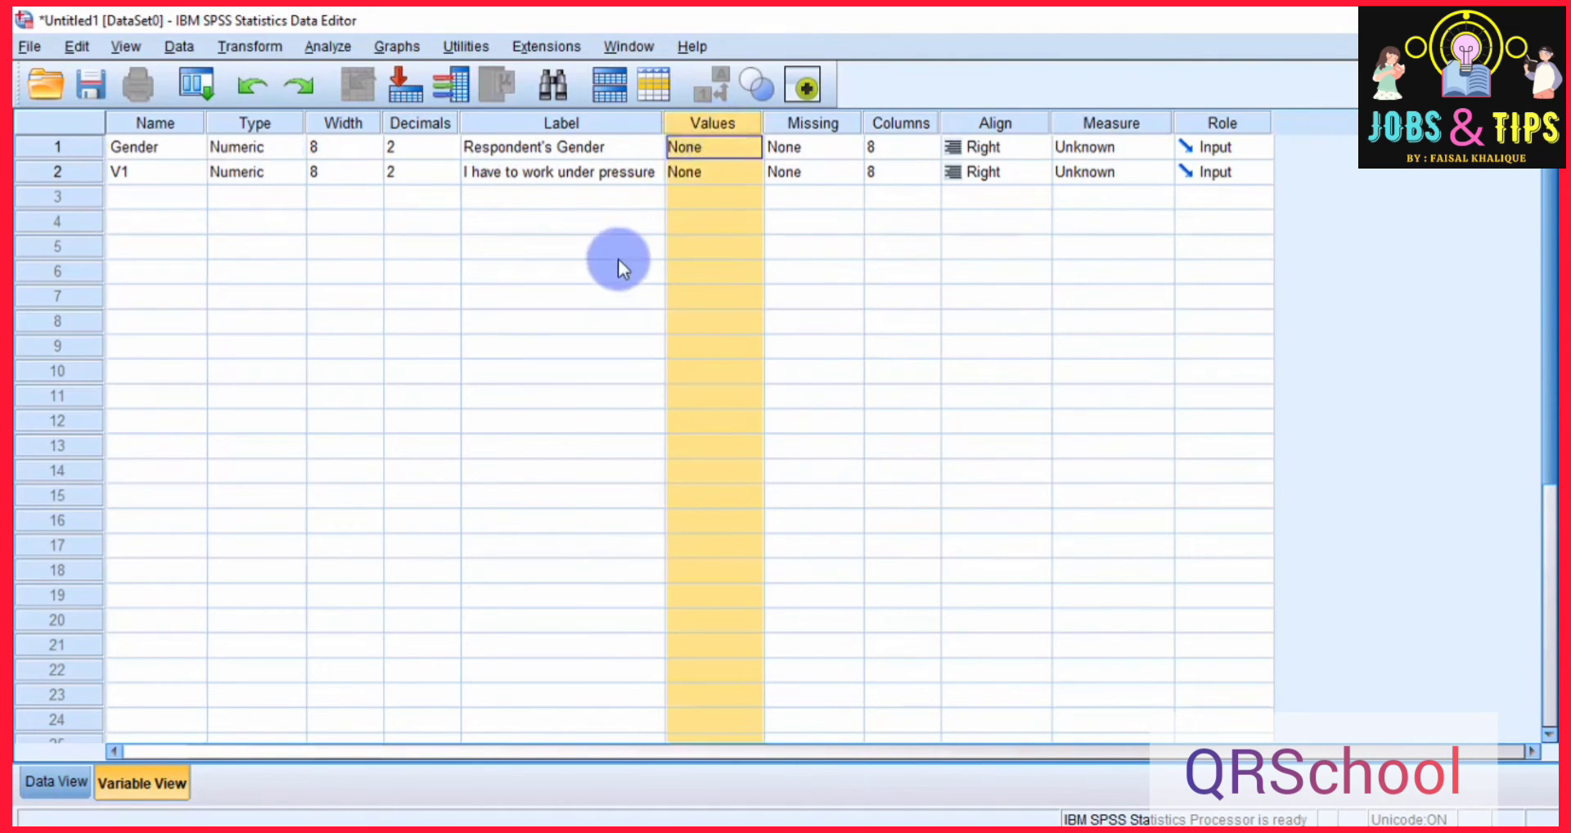
{"action": "left_click", "coordinate": [639, 153]}
{"action": "left_click", "coordinate": [709, 149]}
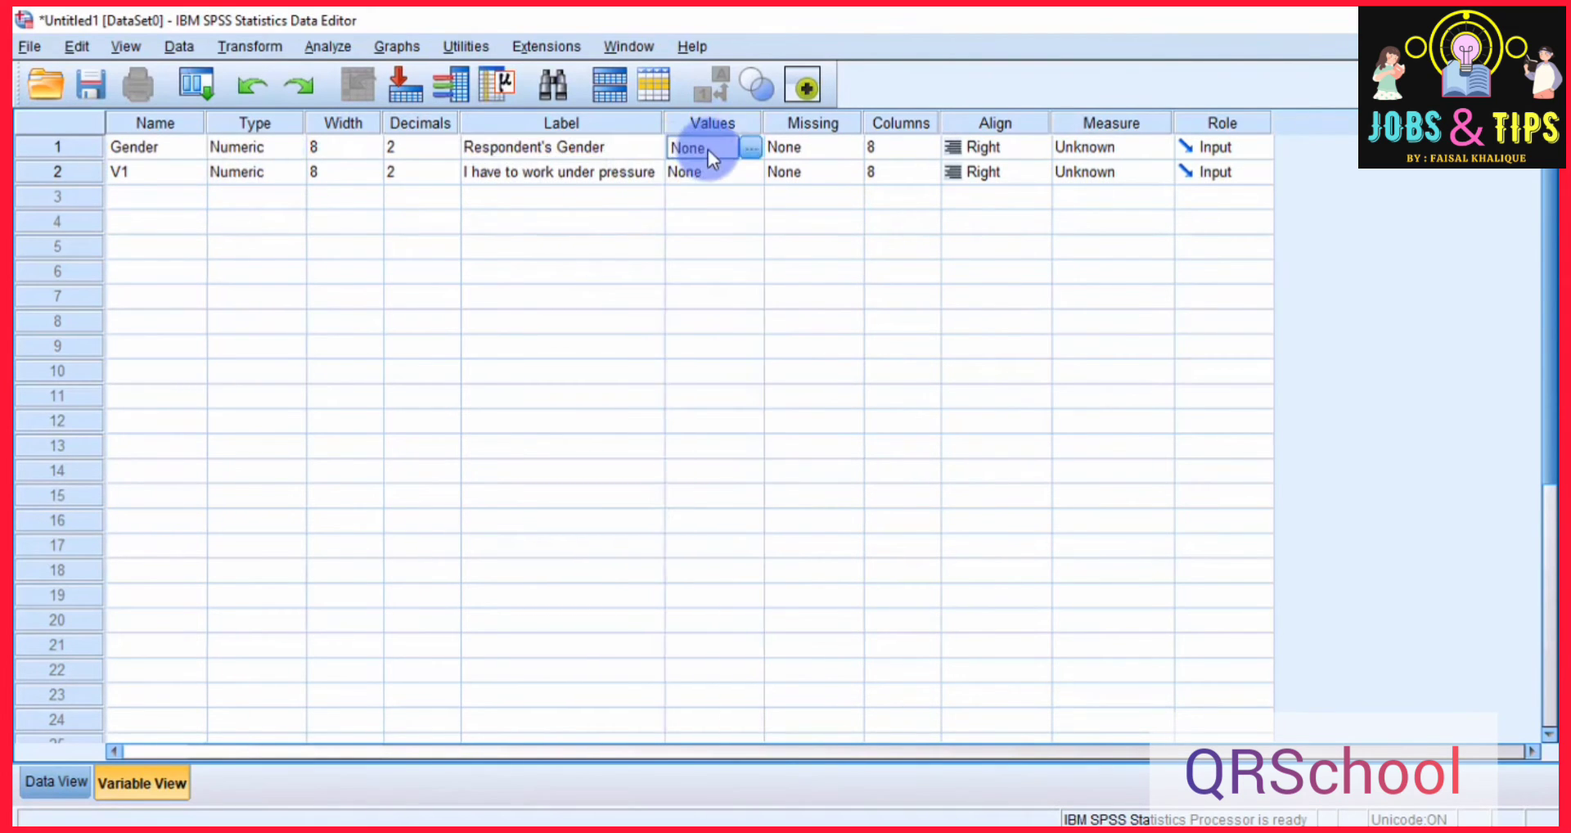
{"action": "left_click", "coordinate": [751, 148]}
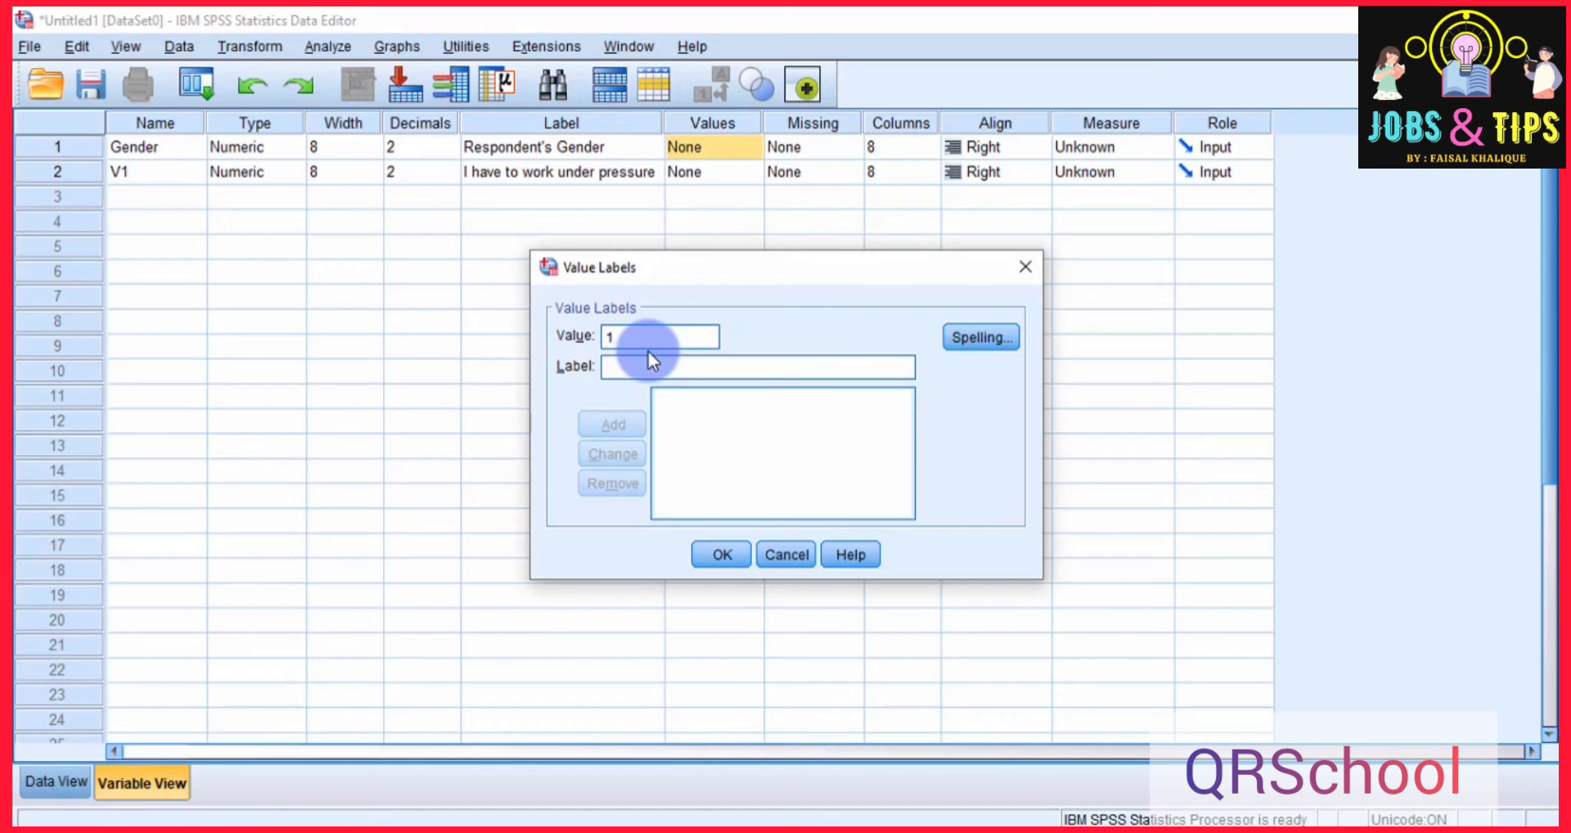
{"action": "type", "text": "Male"}
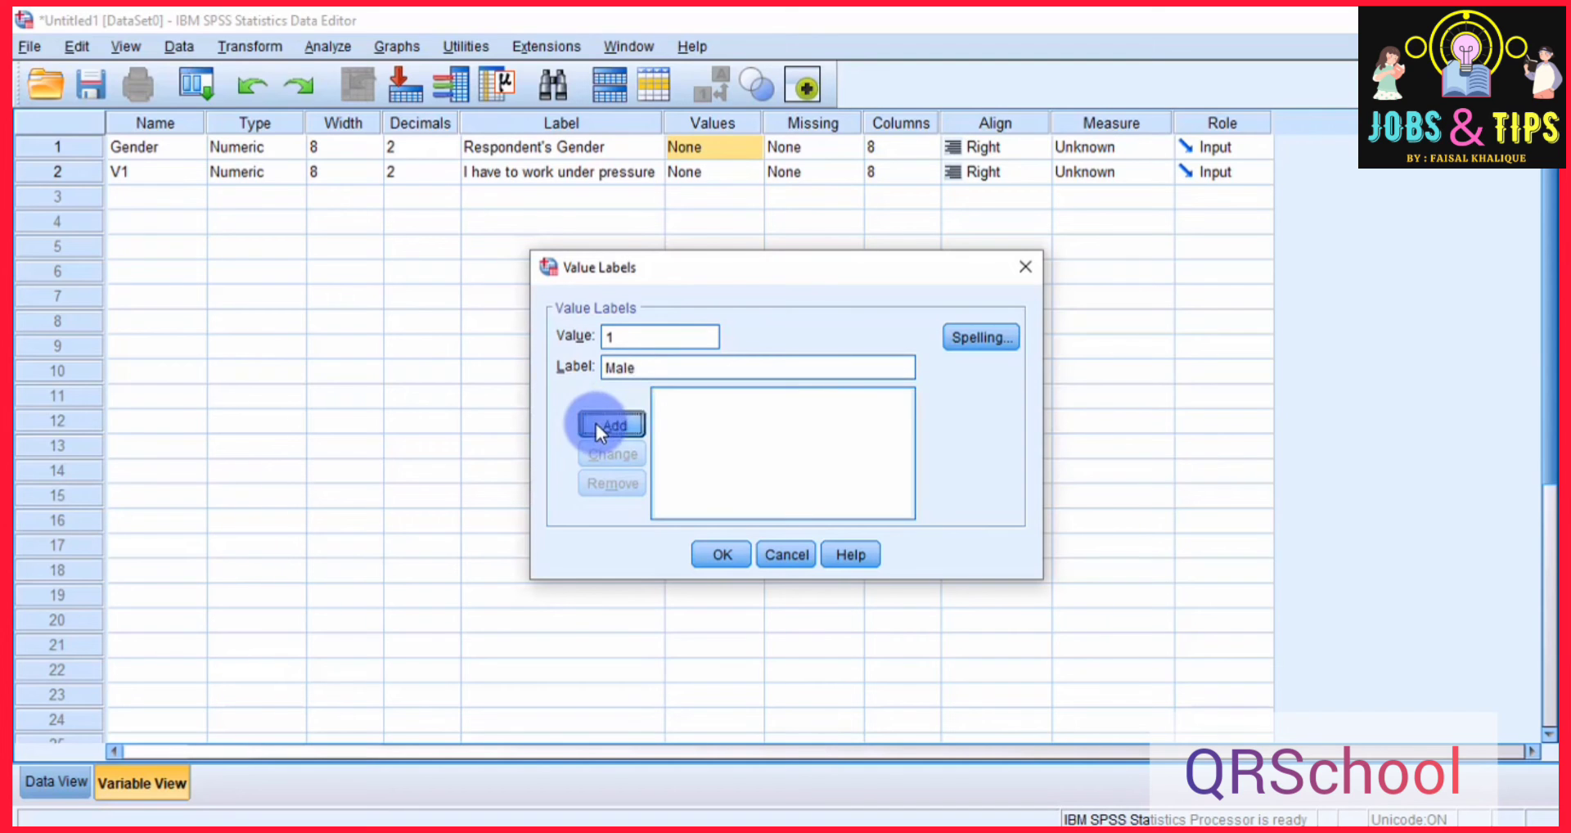
{"action": "left_click", "coordinate": [596, 424]}
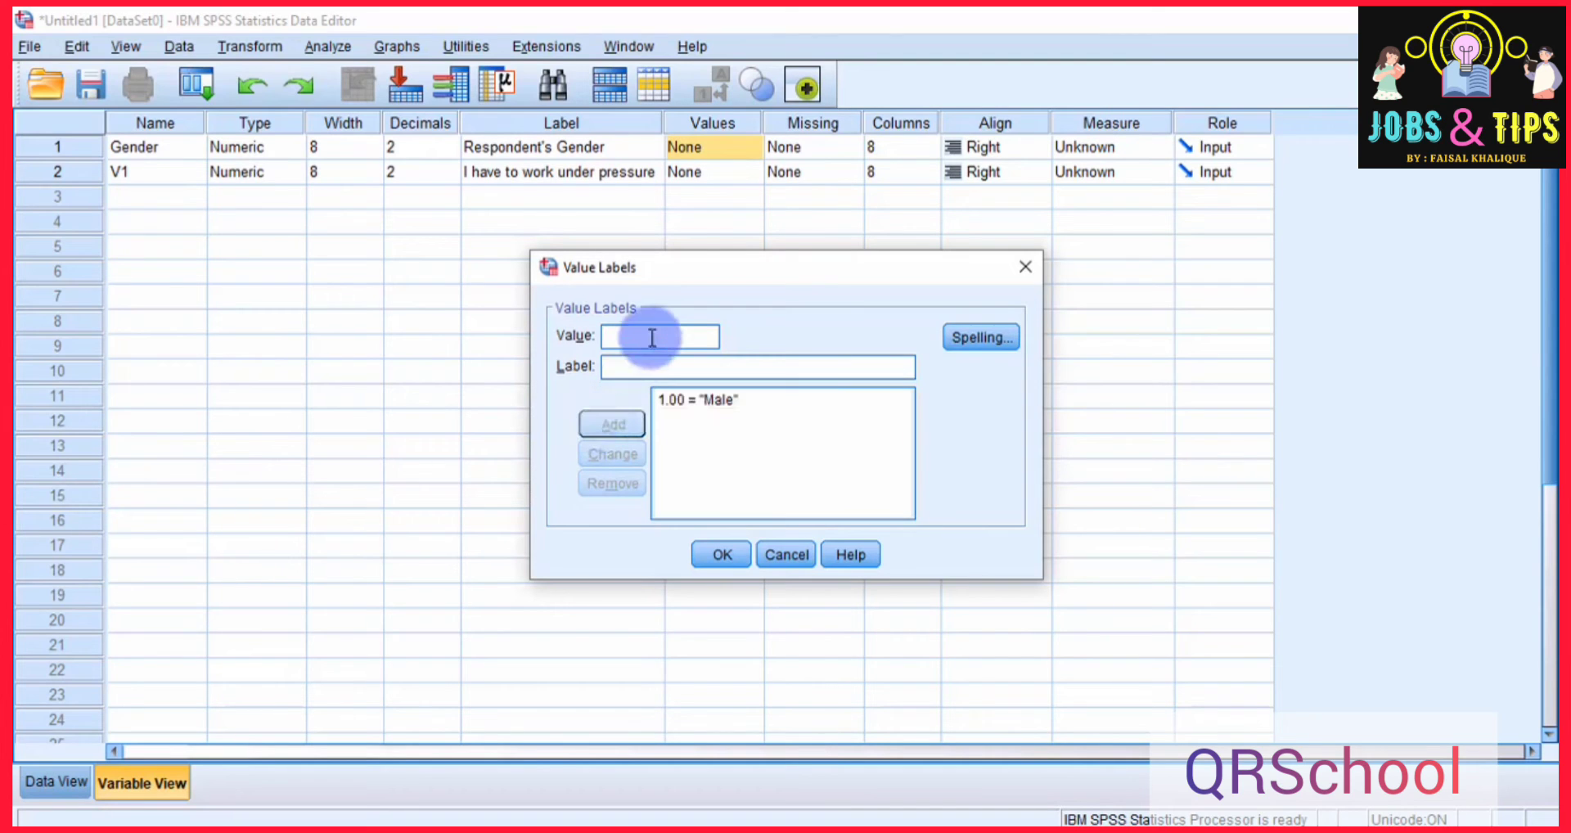
Add the value 2 labelled "Female" for the Gender variable and apply its value labels.
{"action": "left_click", "coordinate": [652, 337]}
{"action": "type", "text": "2"}
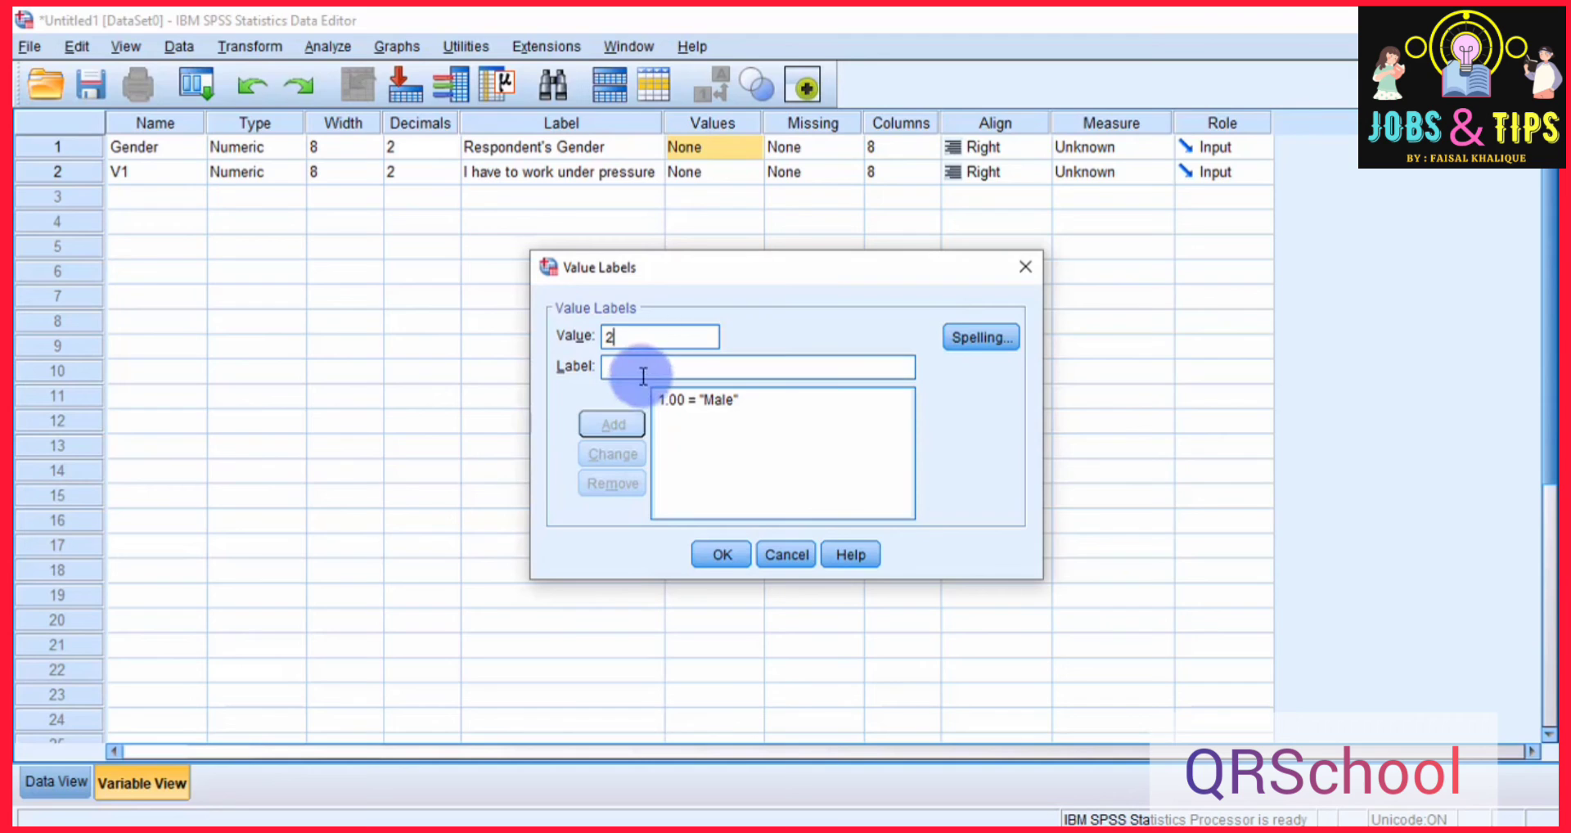
{"action": "left_click", "coordinate": [643, 374]}
{"action": "type", "text": "Femal"}
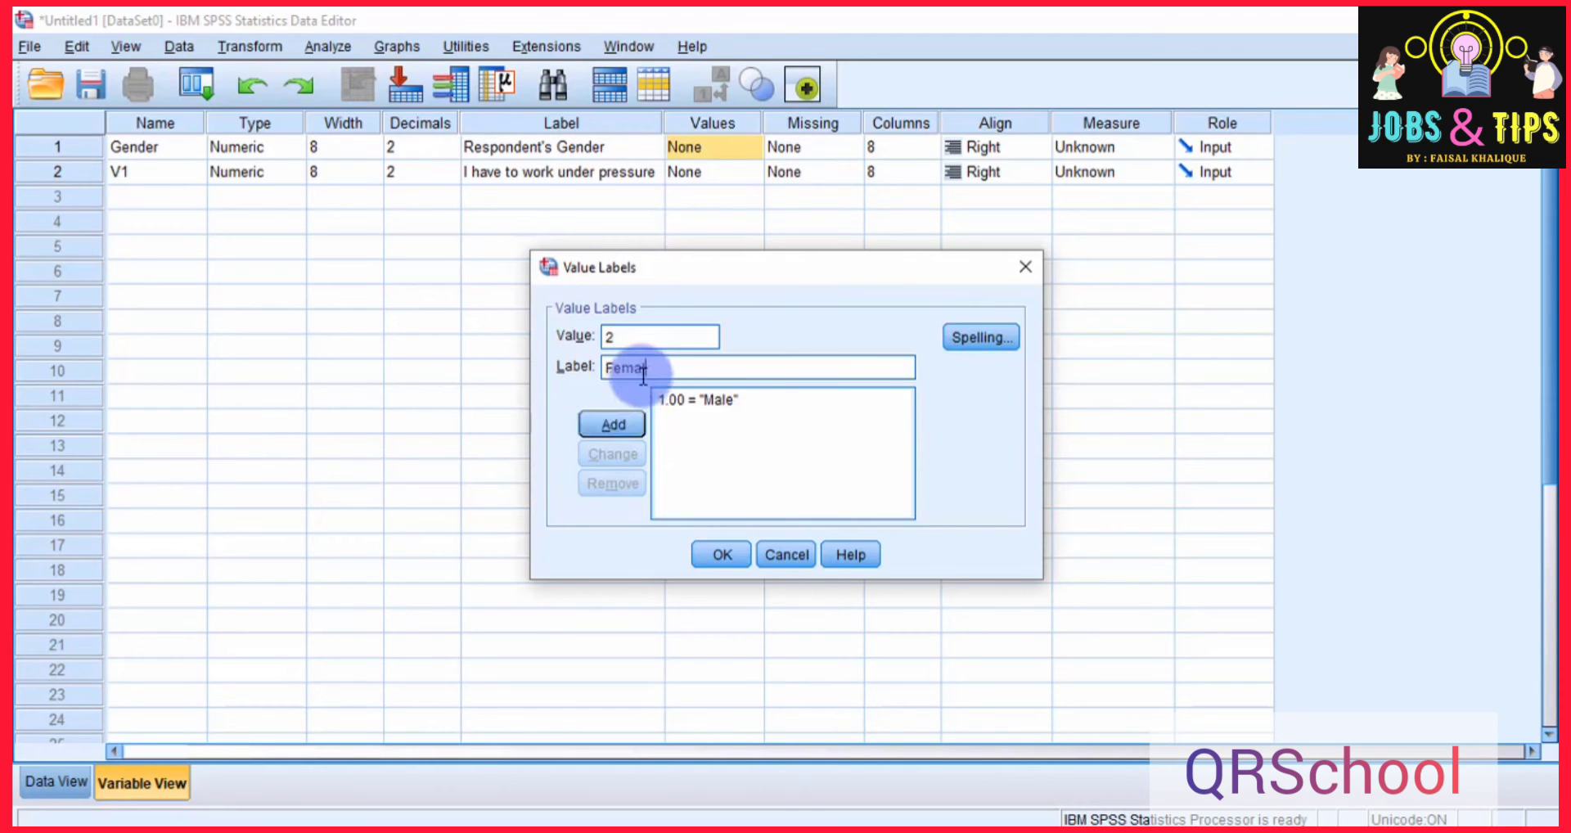
{"action": "type", "text": "e"}
{"action": "left_click", "coordinate": [605, 420]}
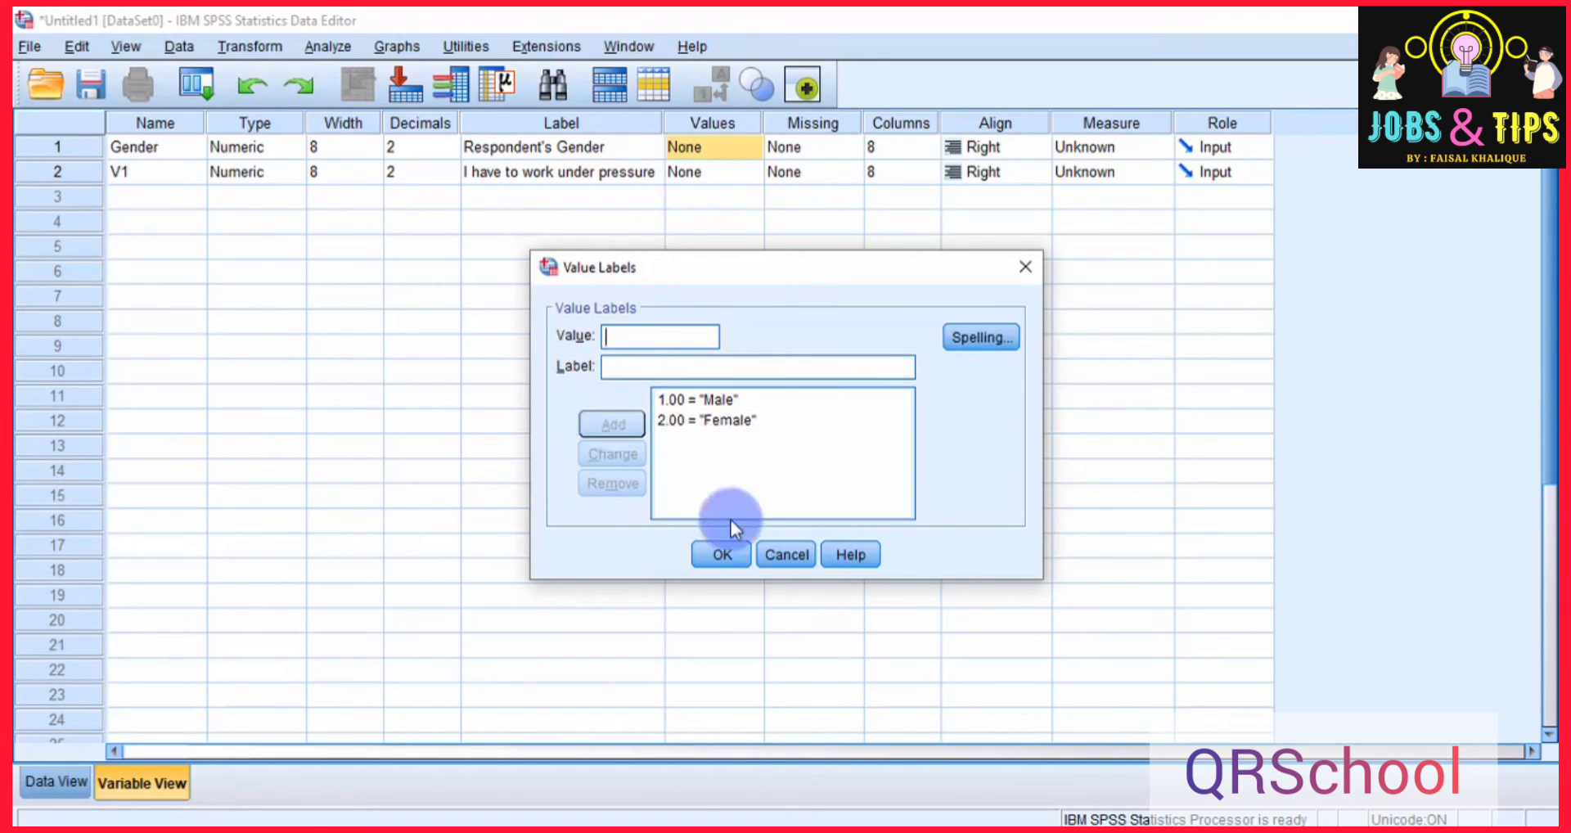
{"action": "left_click", "coordinate": [722, 554]}
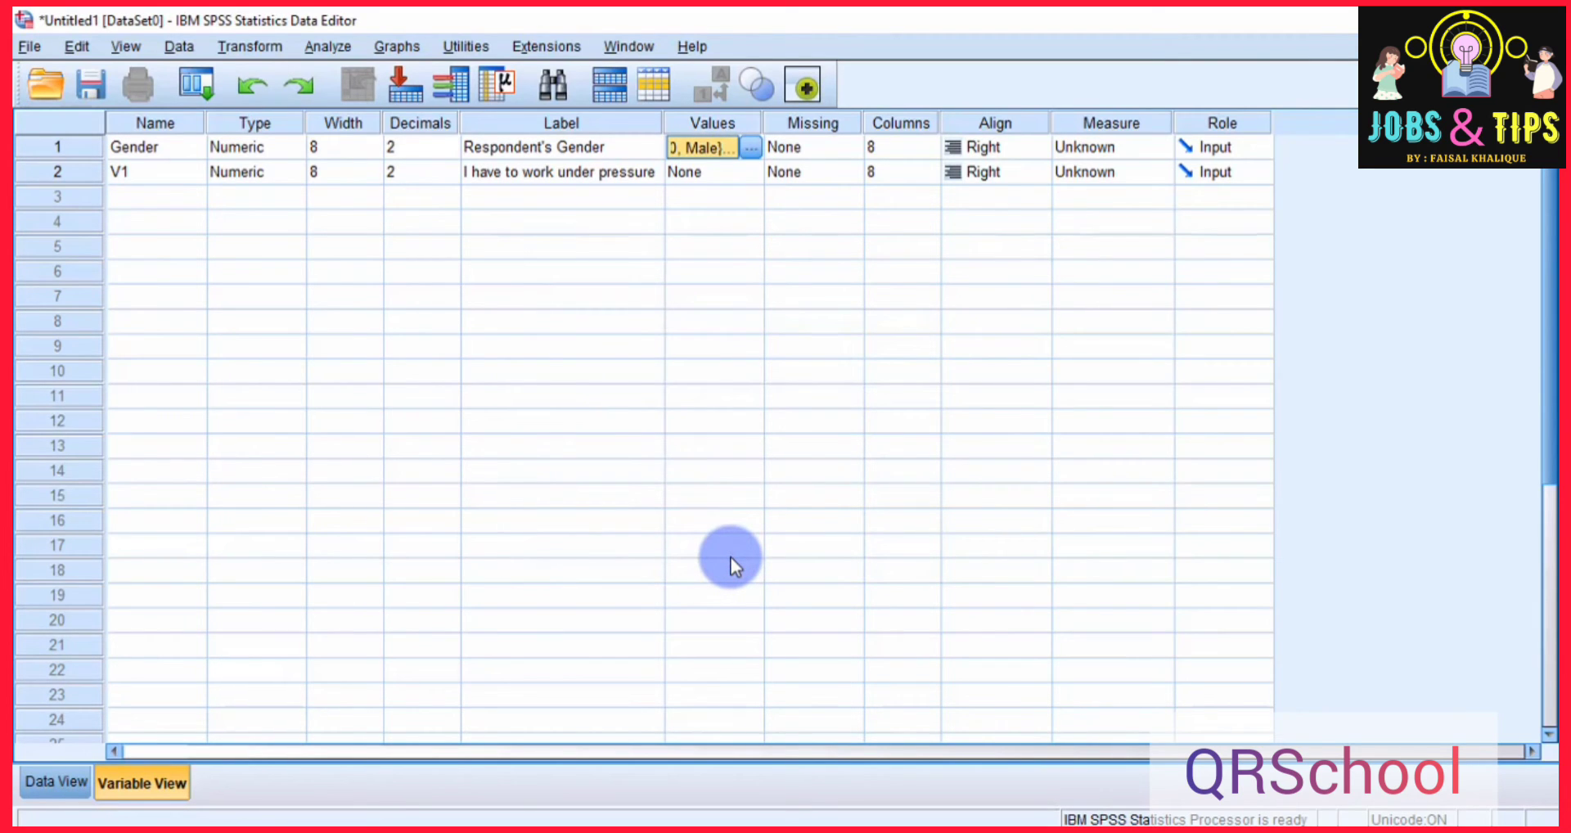
Open the value labels of variable V1 and add the value 1 labelled "Strongly Disagree".
{"action": "double_click", "coordinate": [748, 172]}
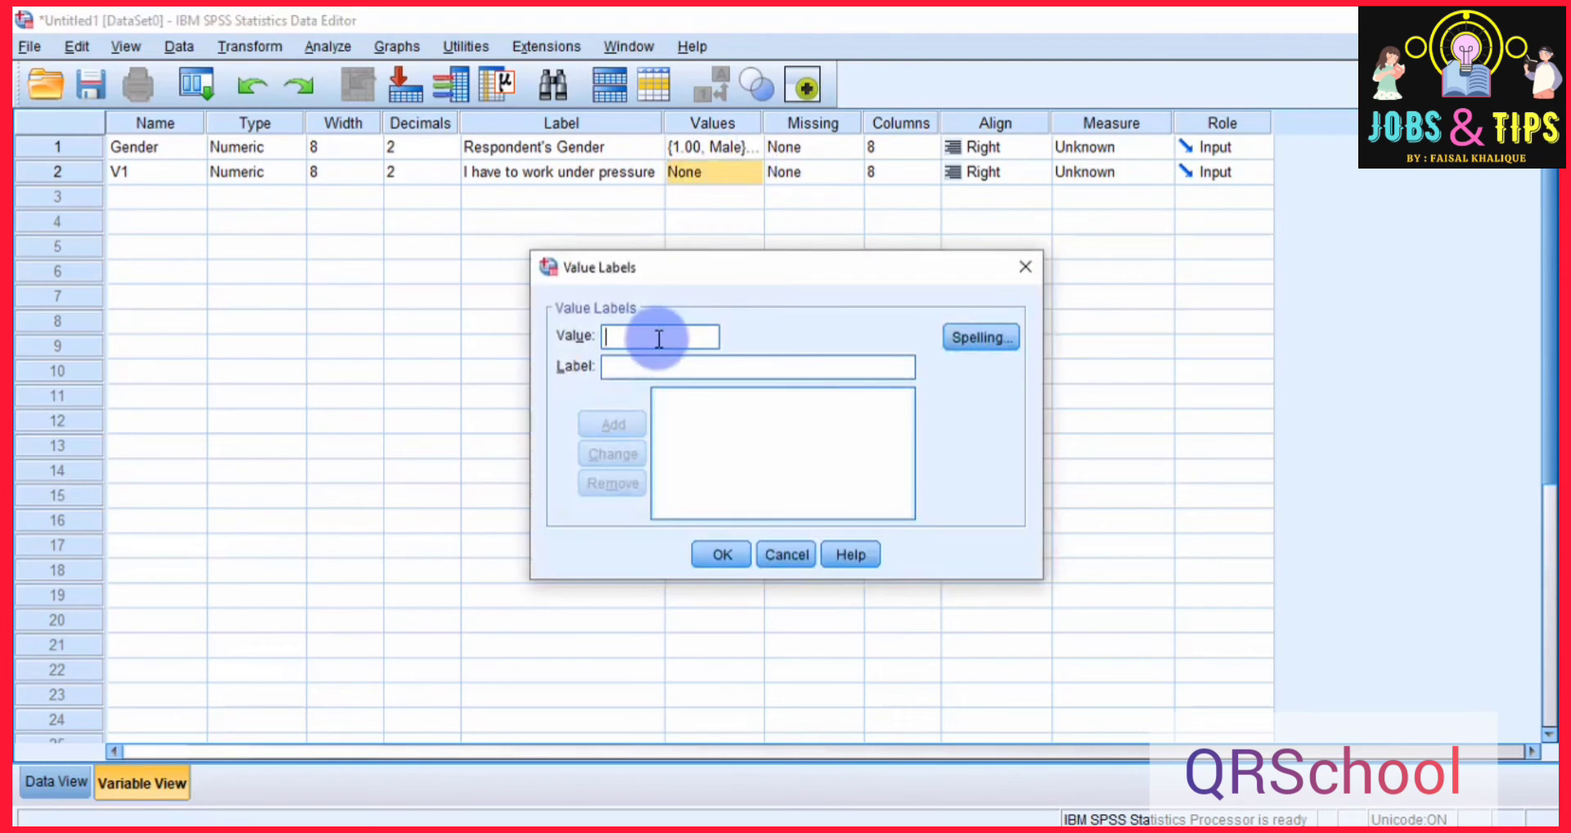
{"action": "type", "text": "1"}
{"action": "key", "text": "Tab"}
{"action": "type", "text": "Strongly"}
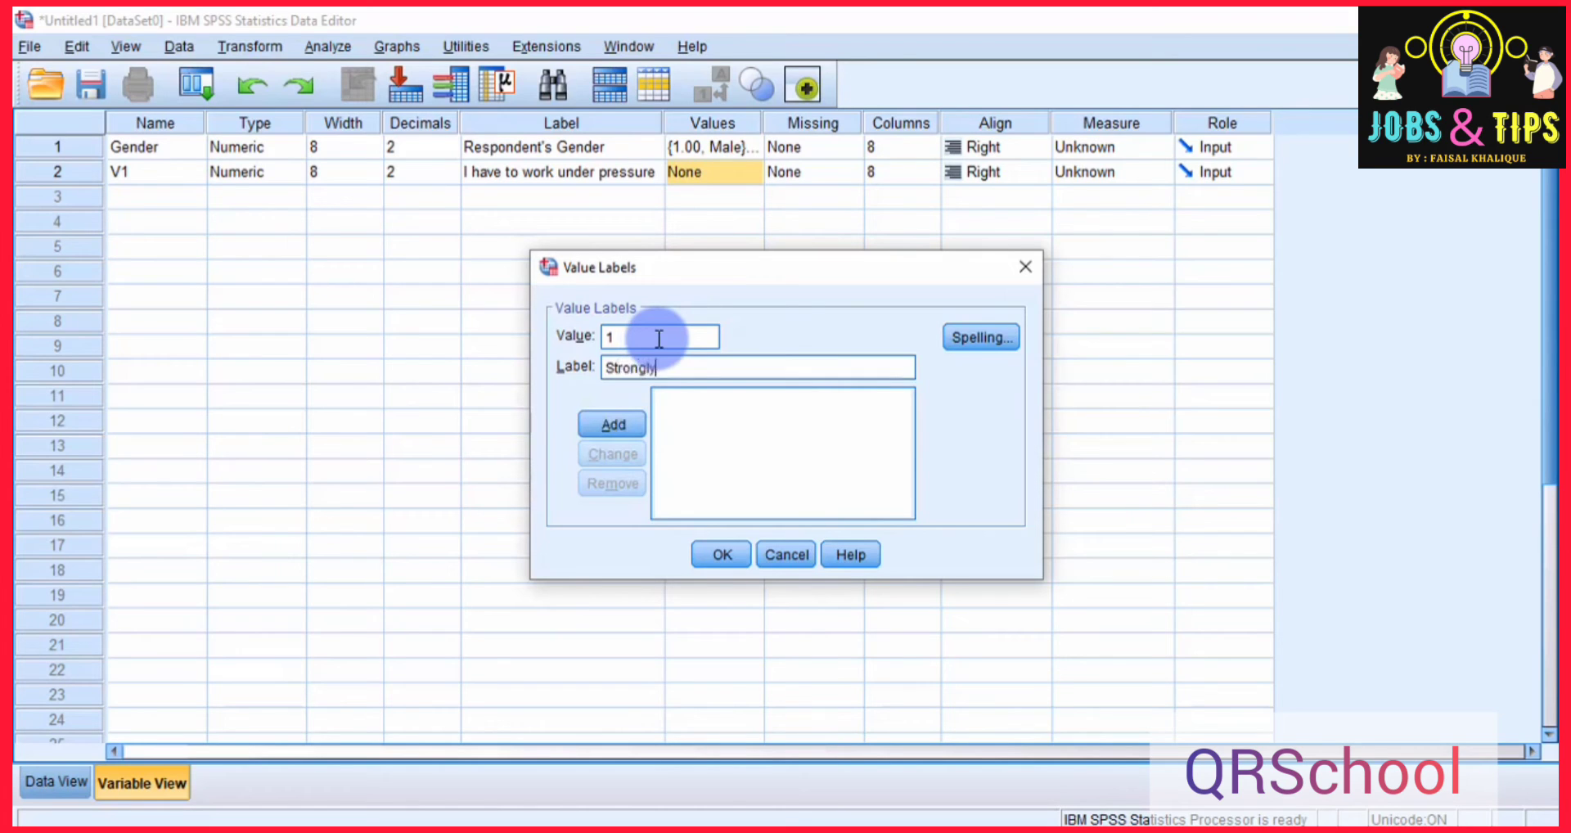
{"action": "type", "text": " Disagree"}
{"action": "key", "text": "Return"}
Add the value labels 2 = "Disagree" and 3 = "Neutral" for variable V1.
{"action": "type", "text": "2"}
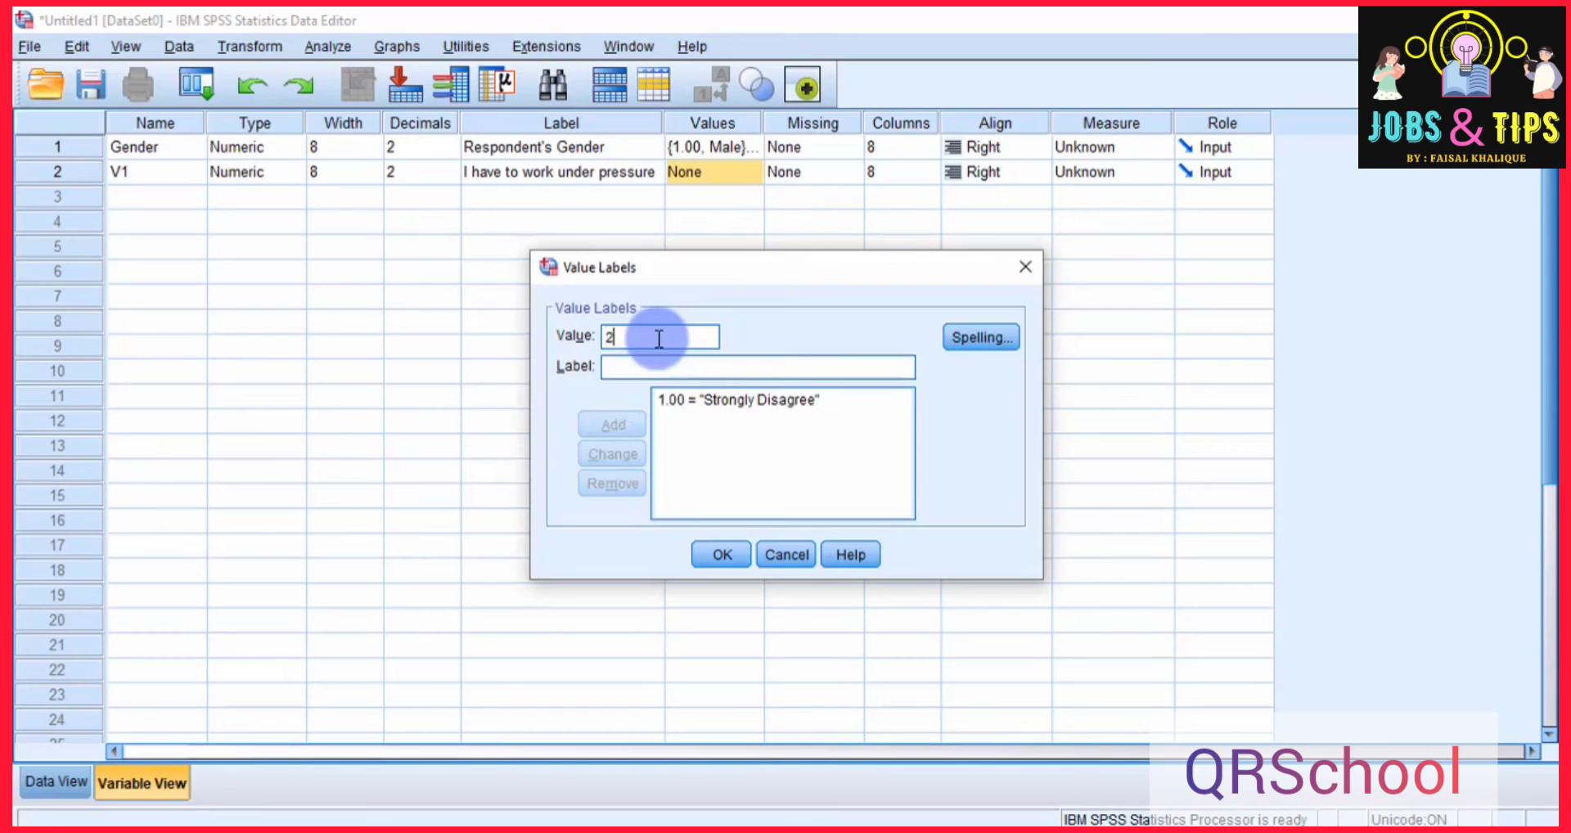
{"action": "key", "text": "Tab"}
{"action": "type", "text": "Disagree"}
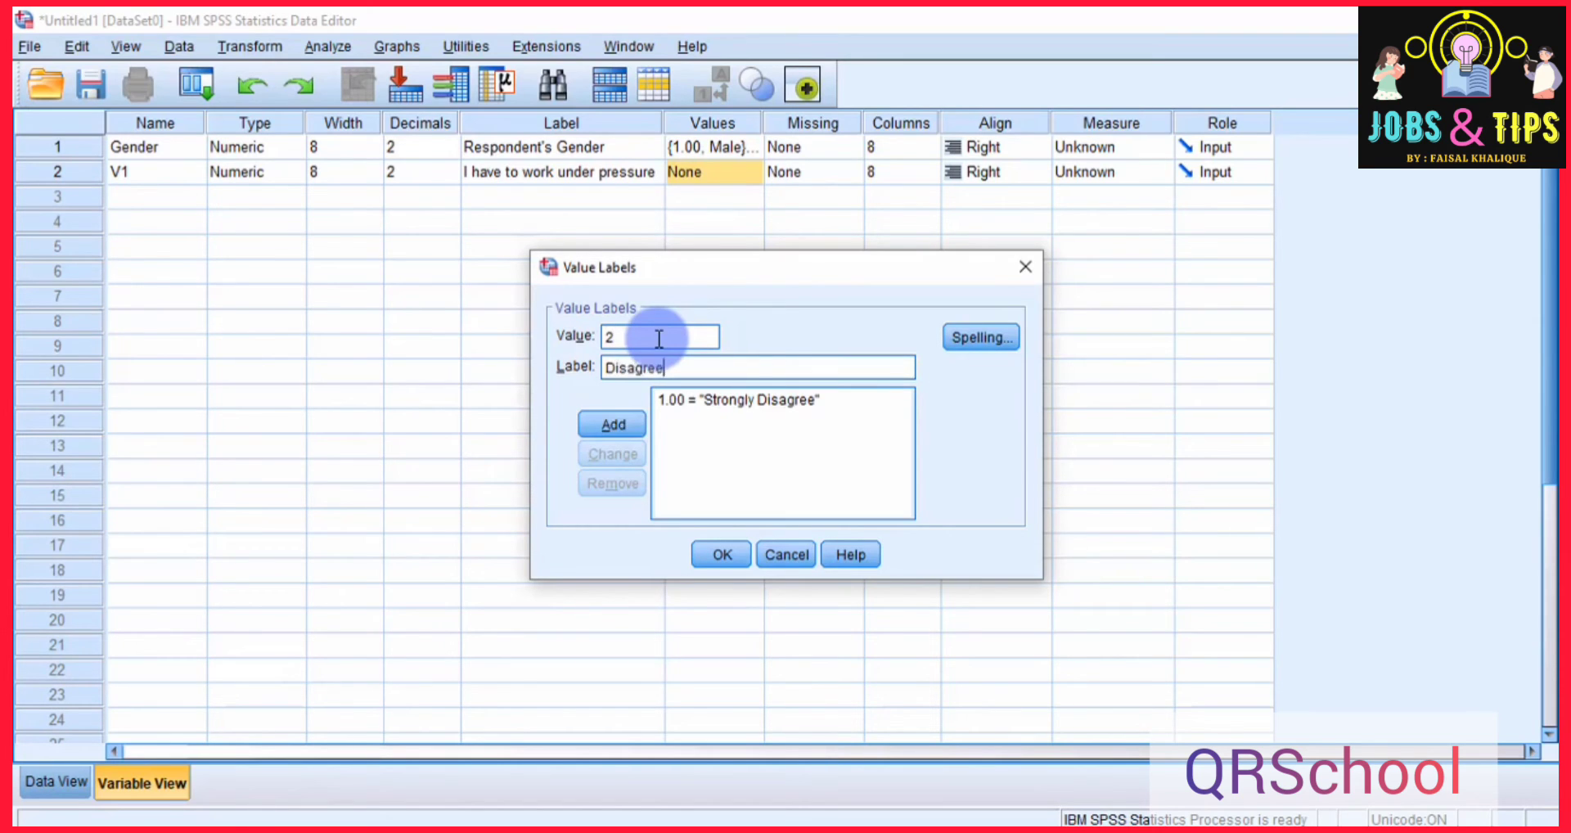
{"action": "key", "text": "Return"}
{"action": "type", "text": "3"}
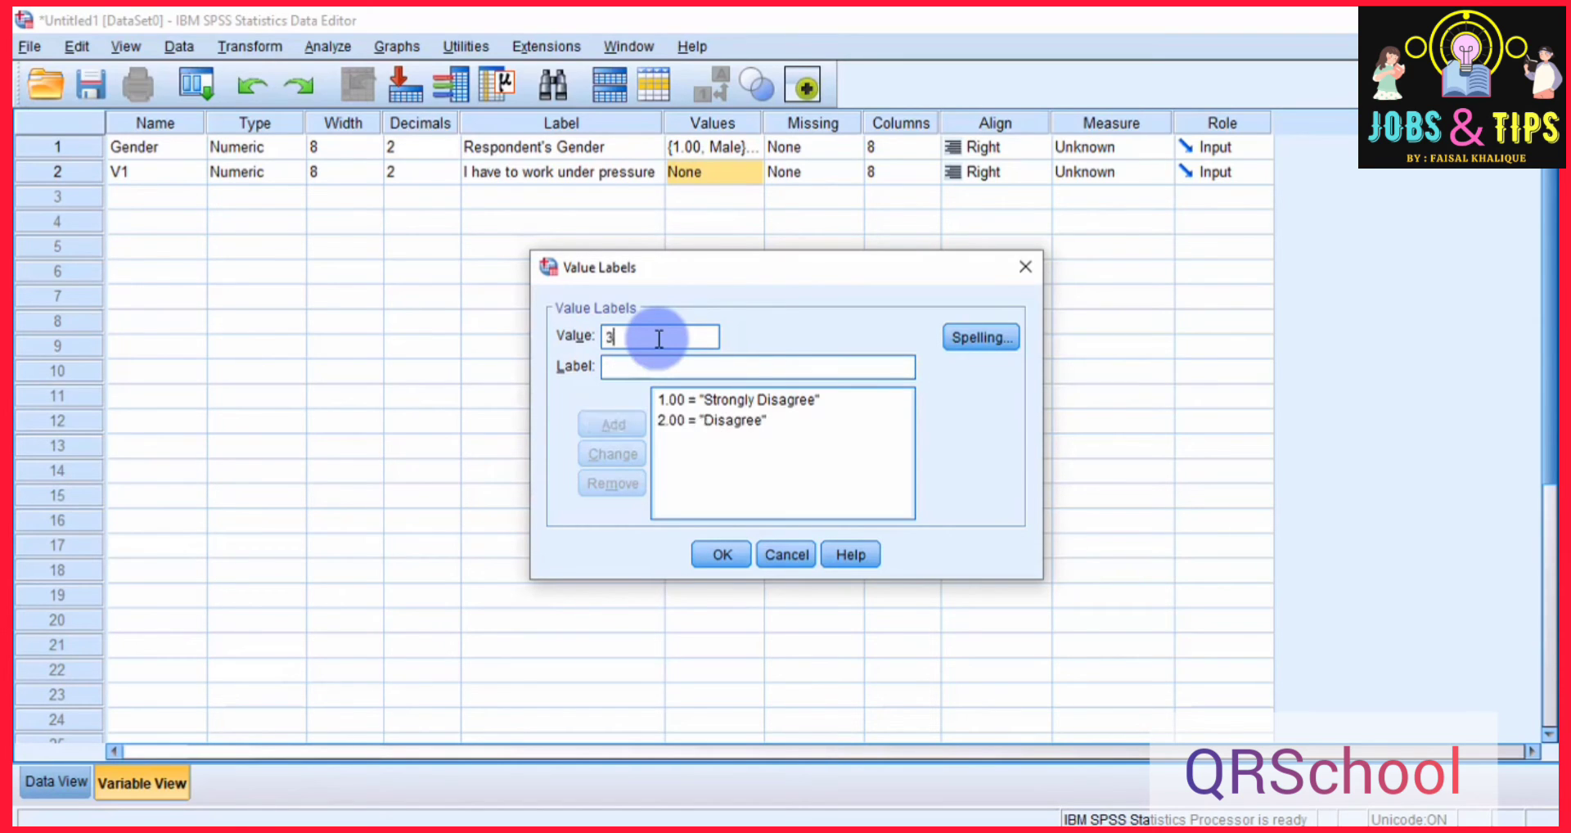
{"action": "key", "text": "Tab"}
{"action": "type", "text": "Neutral"}
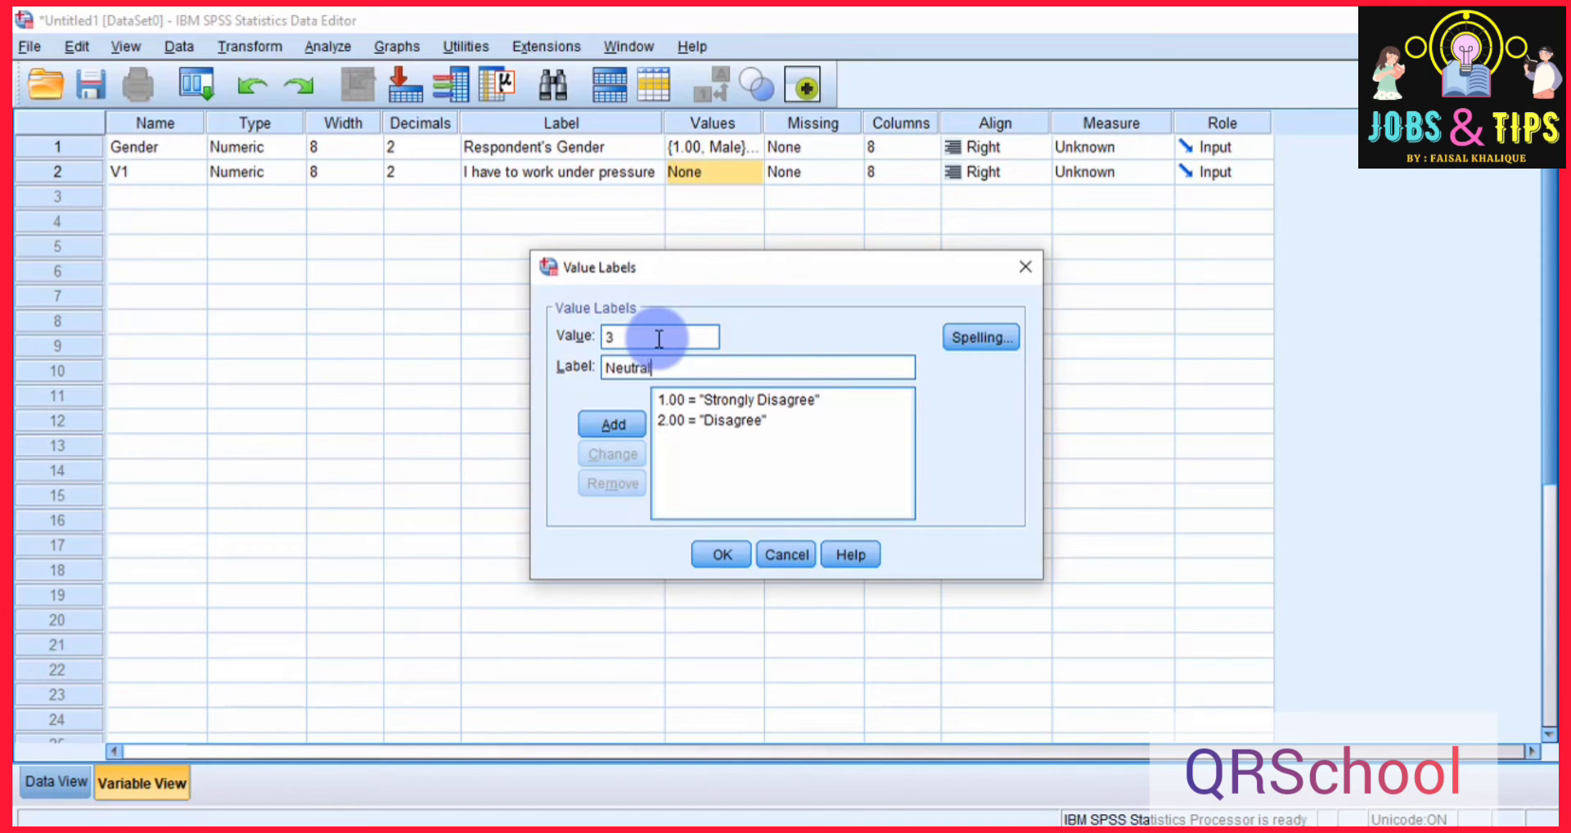
{"action": "key", "text": "Return"}
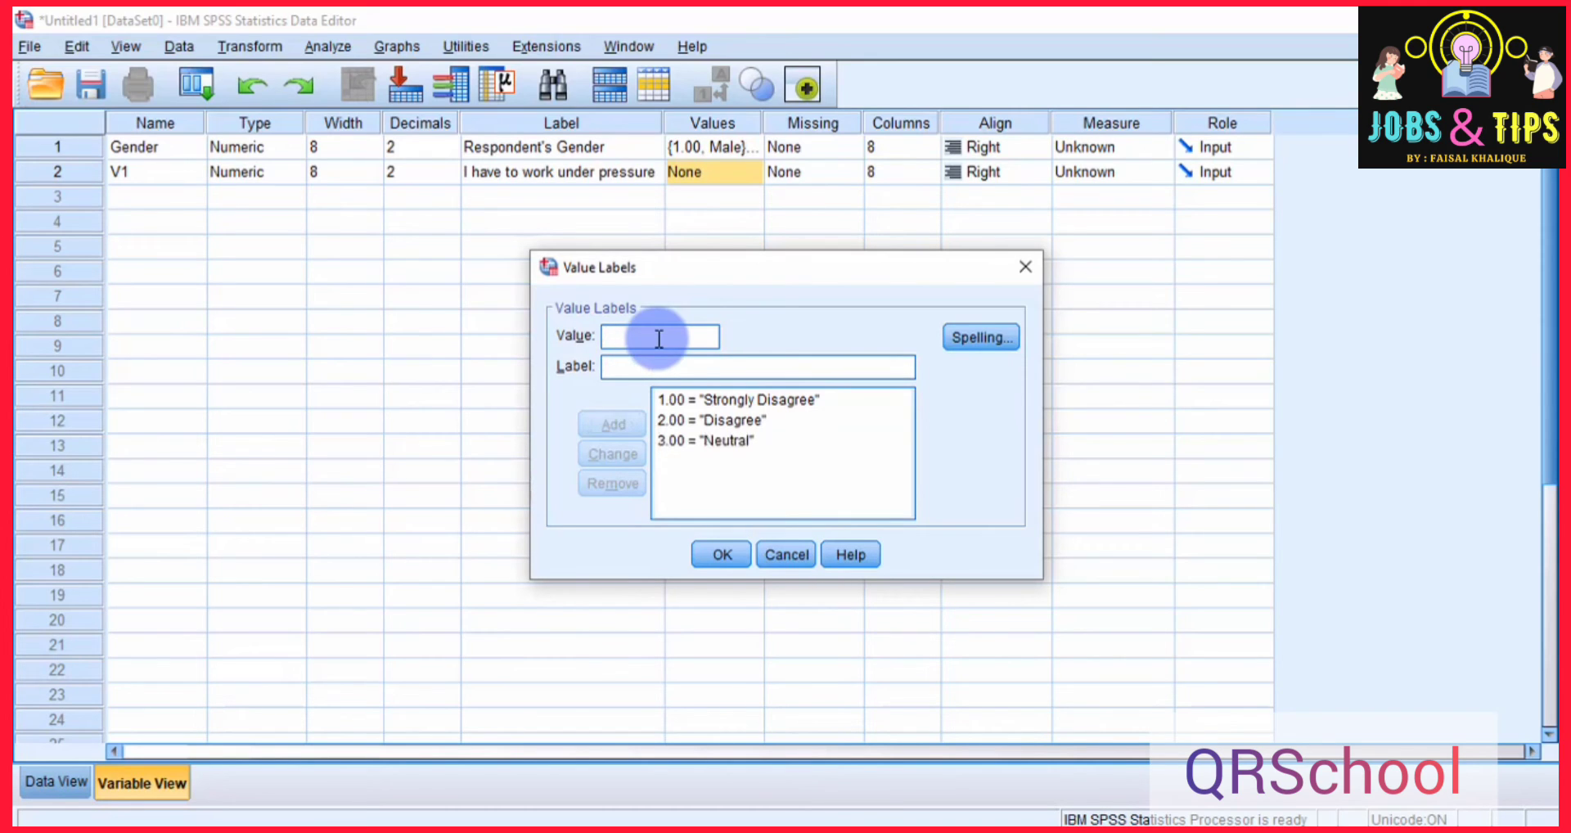
Add the value labels 4 = "Agree" and 5 = "Strongly Agree" for V1 and apply its value labels.
{"action": "type", "text": "4"}
{"action": "key", "text": "Tab"}
{"action": "type", "text": "Agree"}
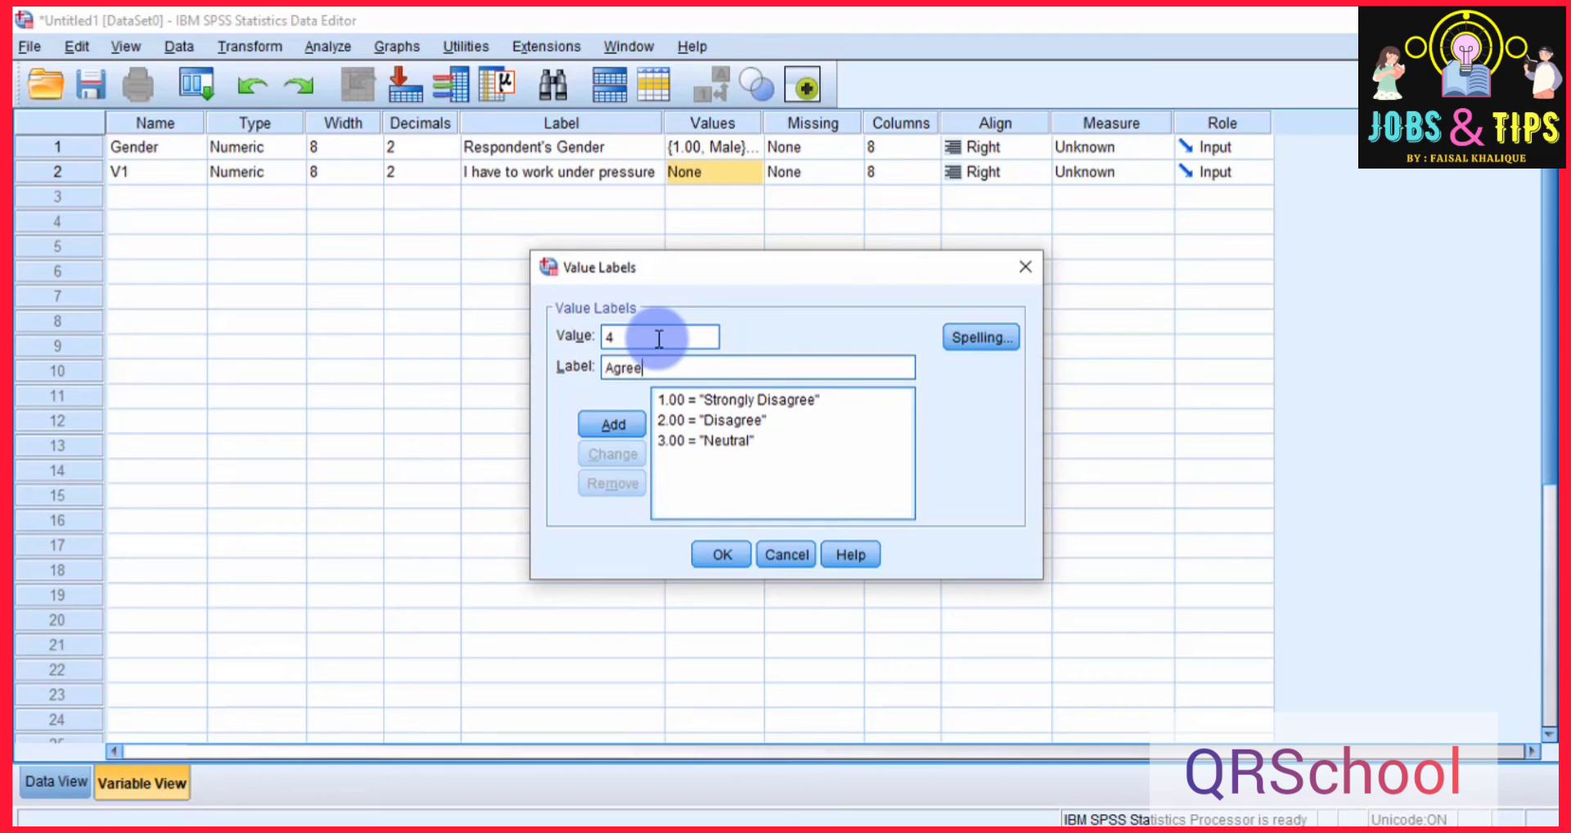
{"action": "key", "text": "Return"}
{"action": "type", "text": "5"}
{"action": "key", "text": "Tab"}
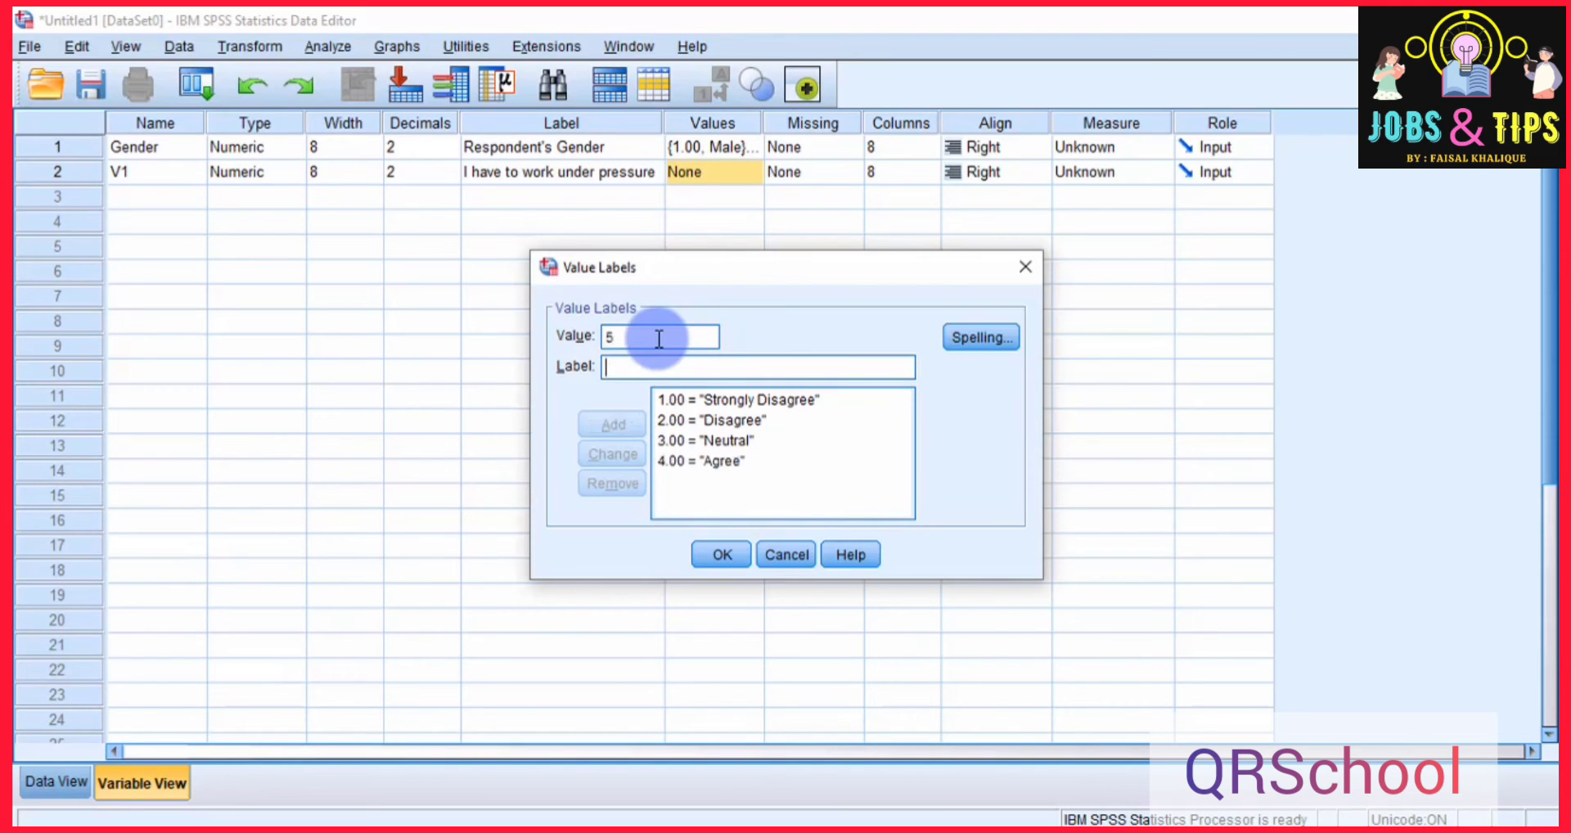
{"action": "type", "text": "Stro"}
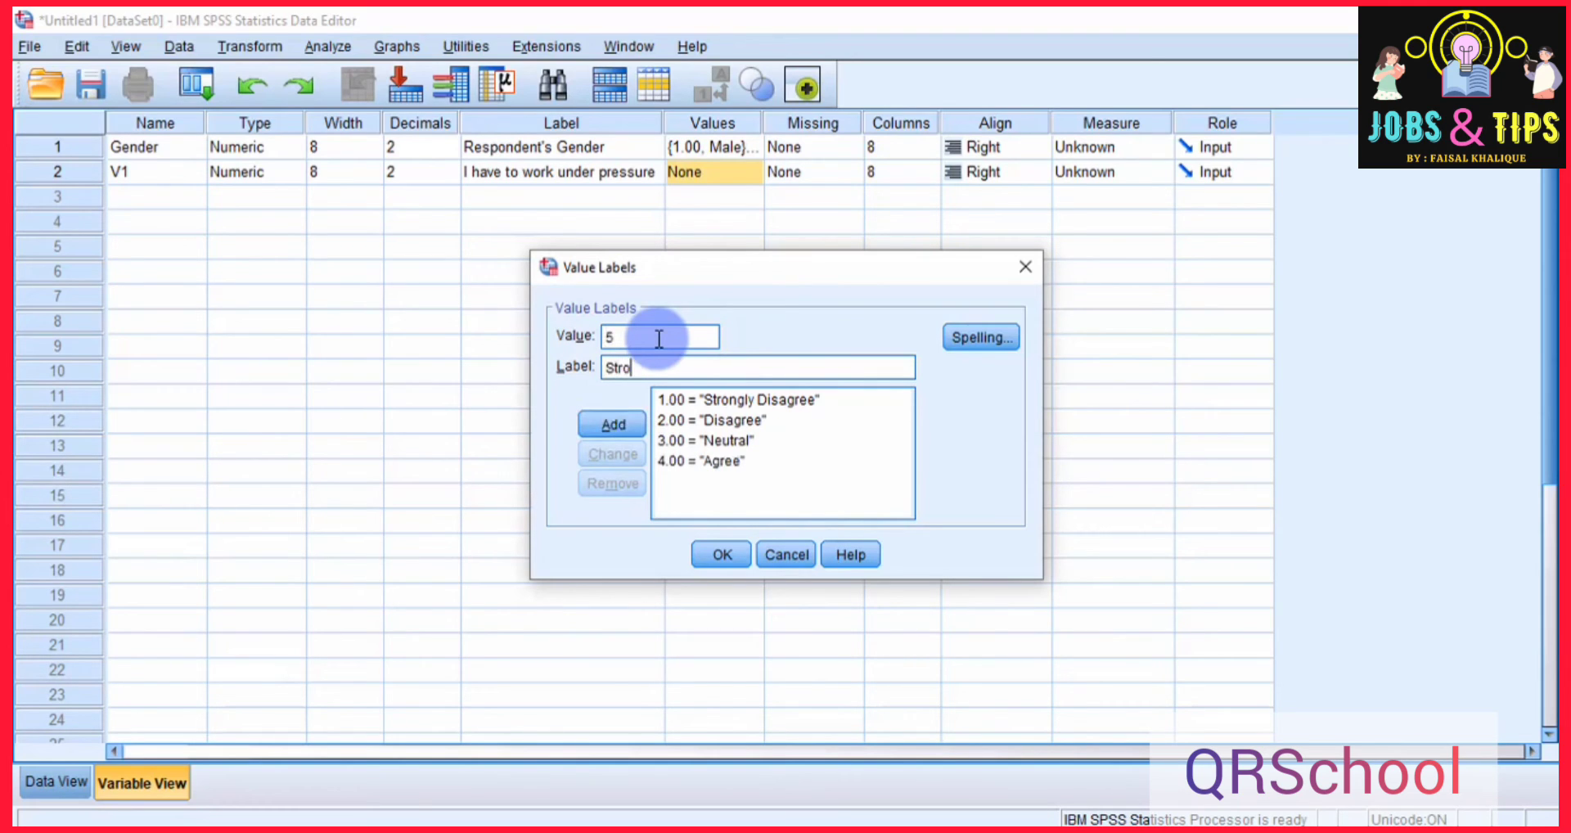
{"action": "type", "text": "ngly Agree"}
{"action": "left_click", "coordinate": [625, 425]}
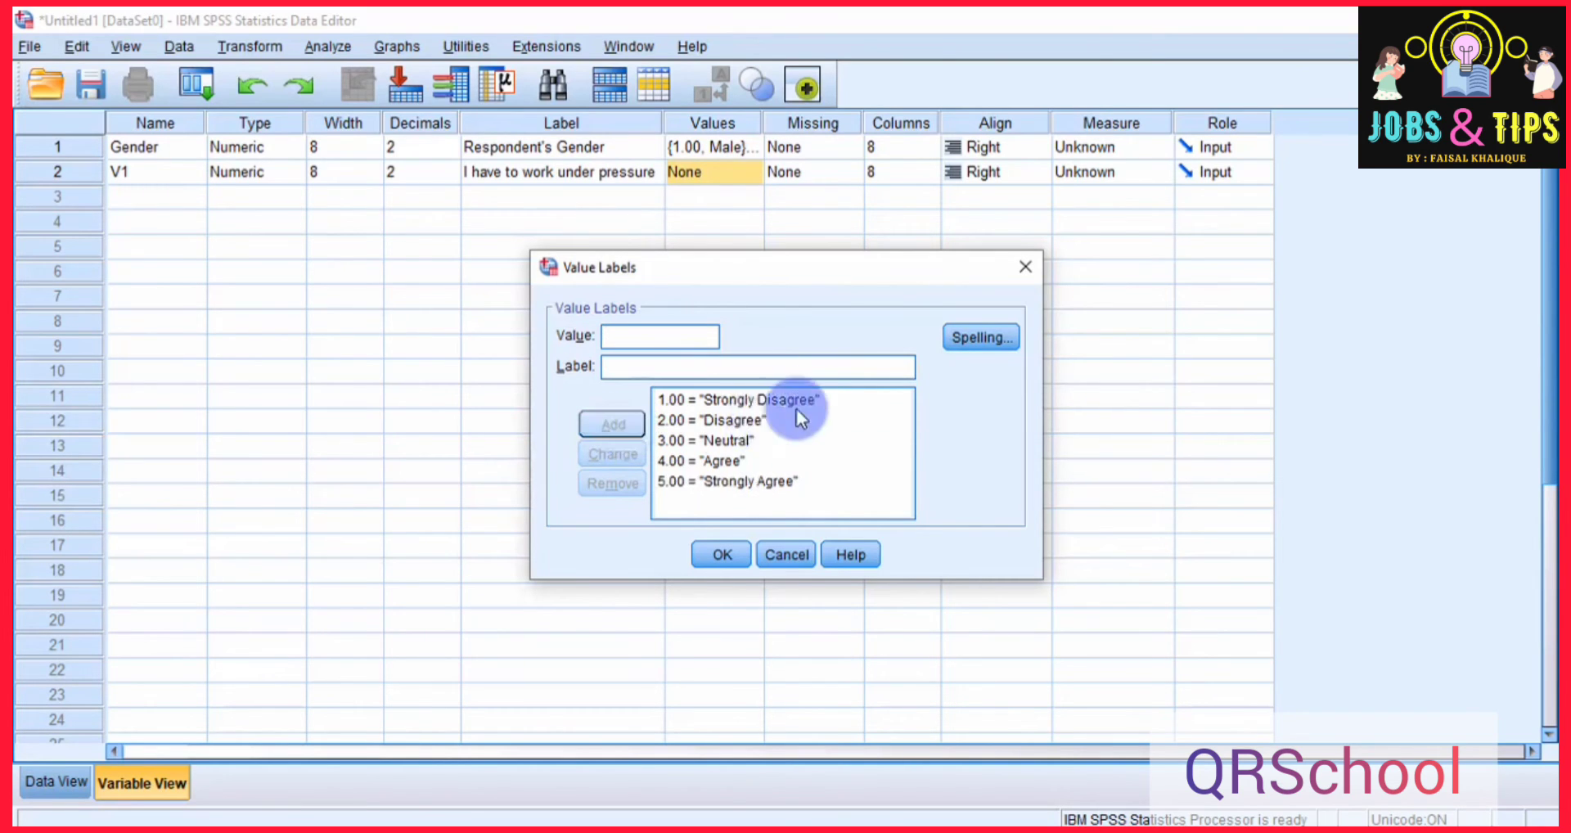
{"action": "left_click", "coordinate": [723, 554]}
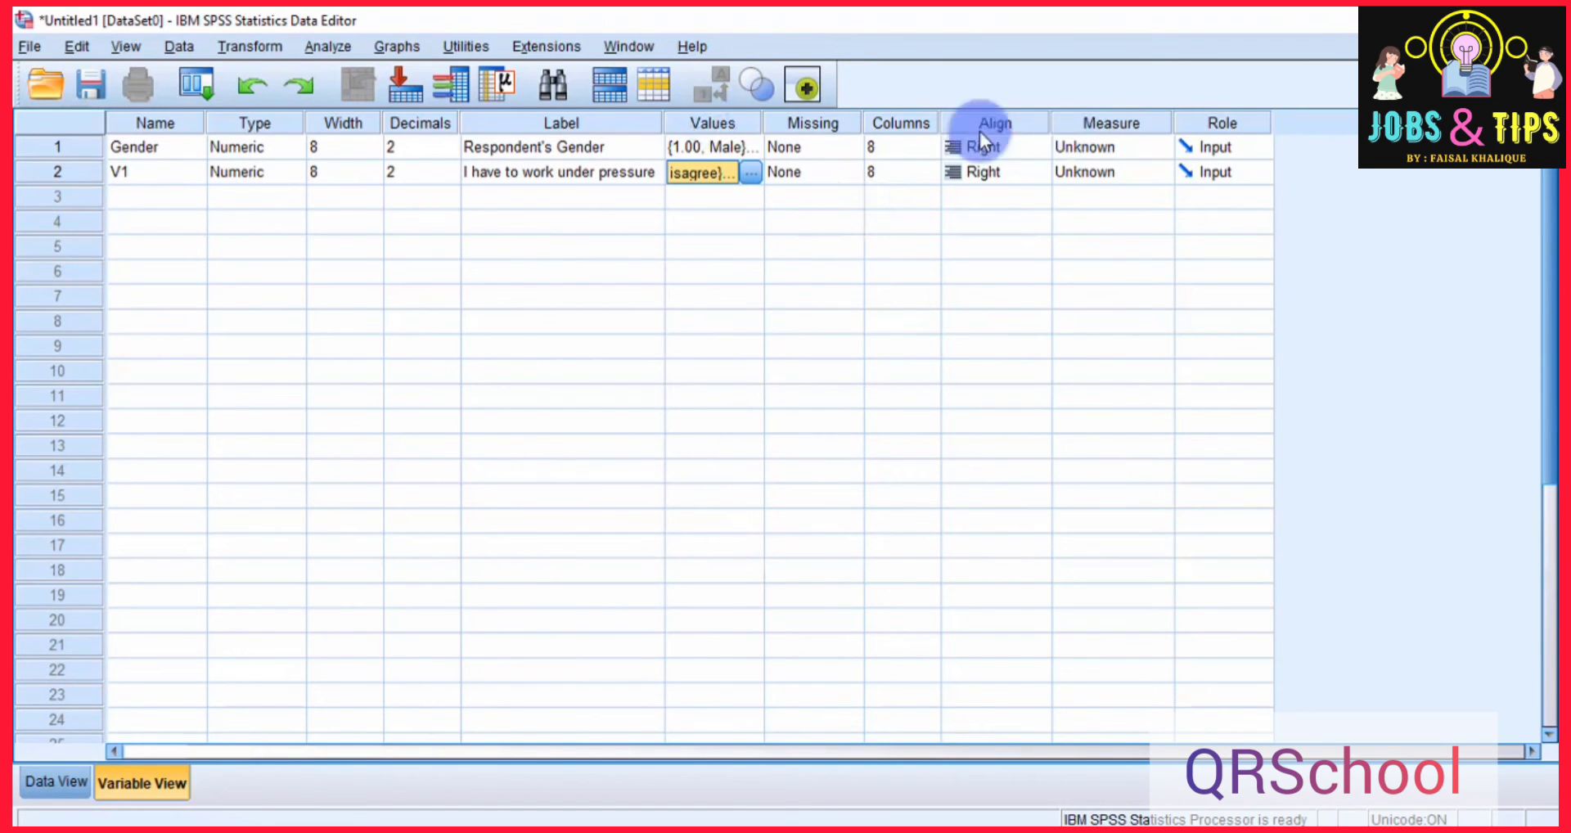
Examine the Measure column and the measurement level options available for the Gender variable.
{"action": "left_click", "coordinate": [1092, 126]}
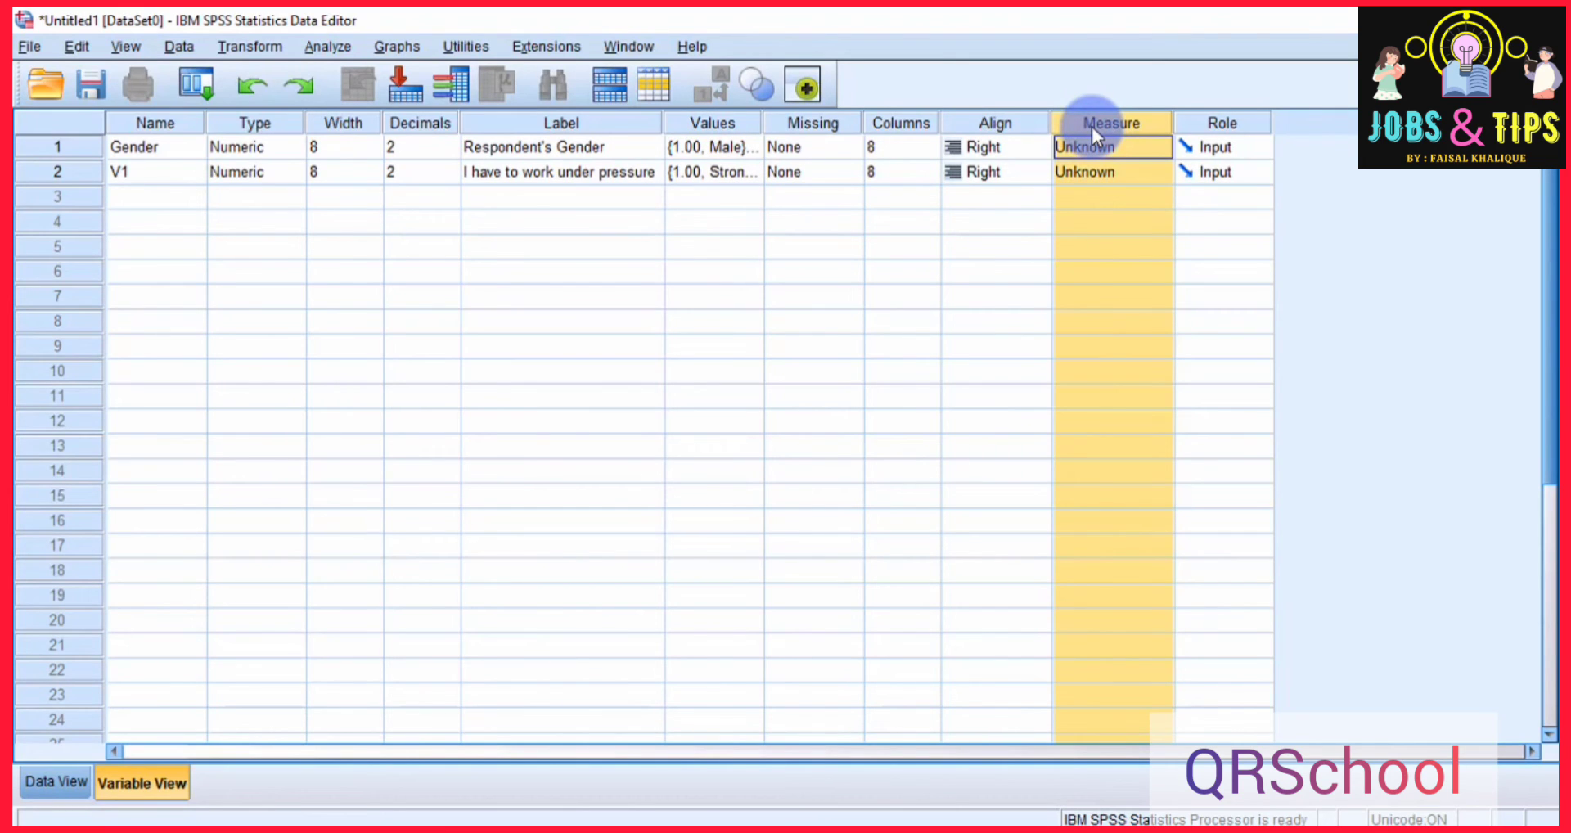
{"action": "left_click", "coordinate": [1090, 147]}
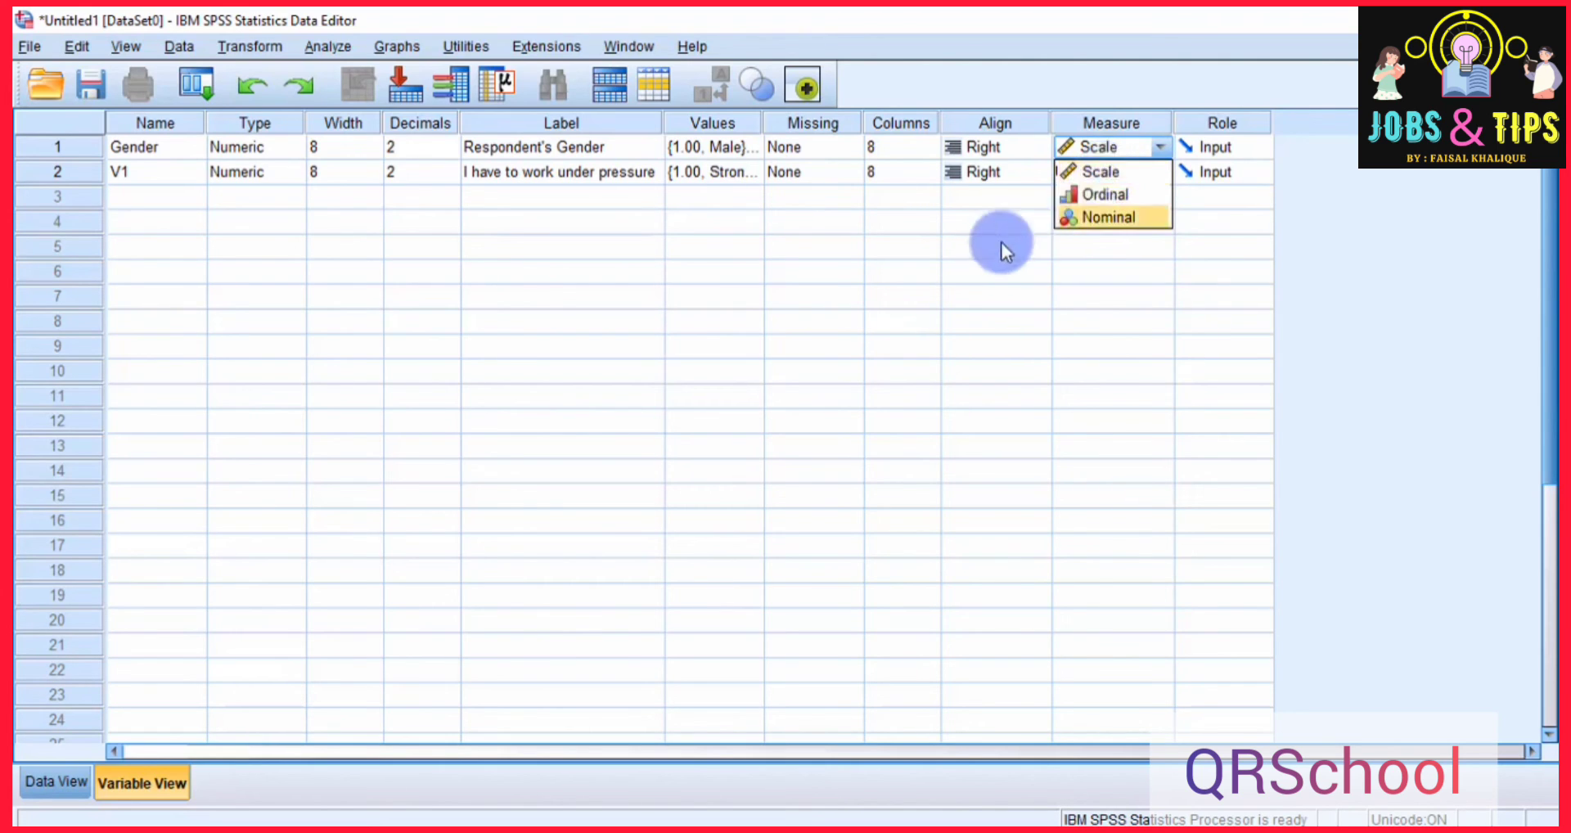
{"action": "left_click", "coordinate": [977, 249]}
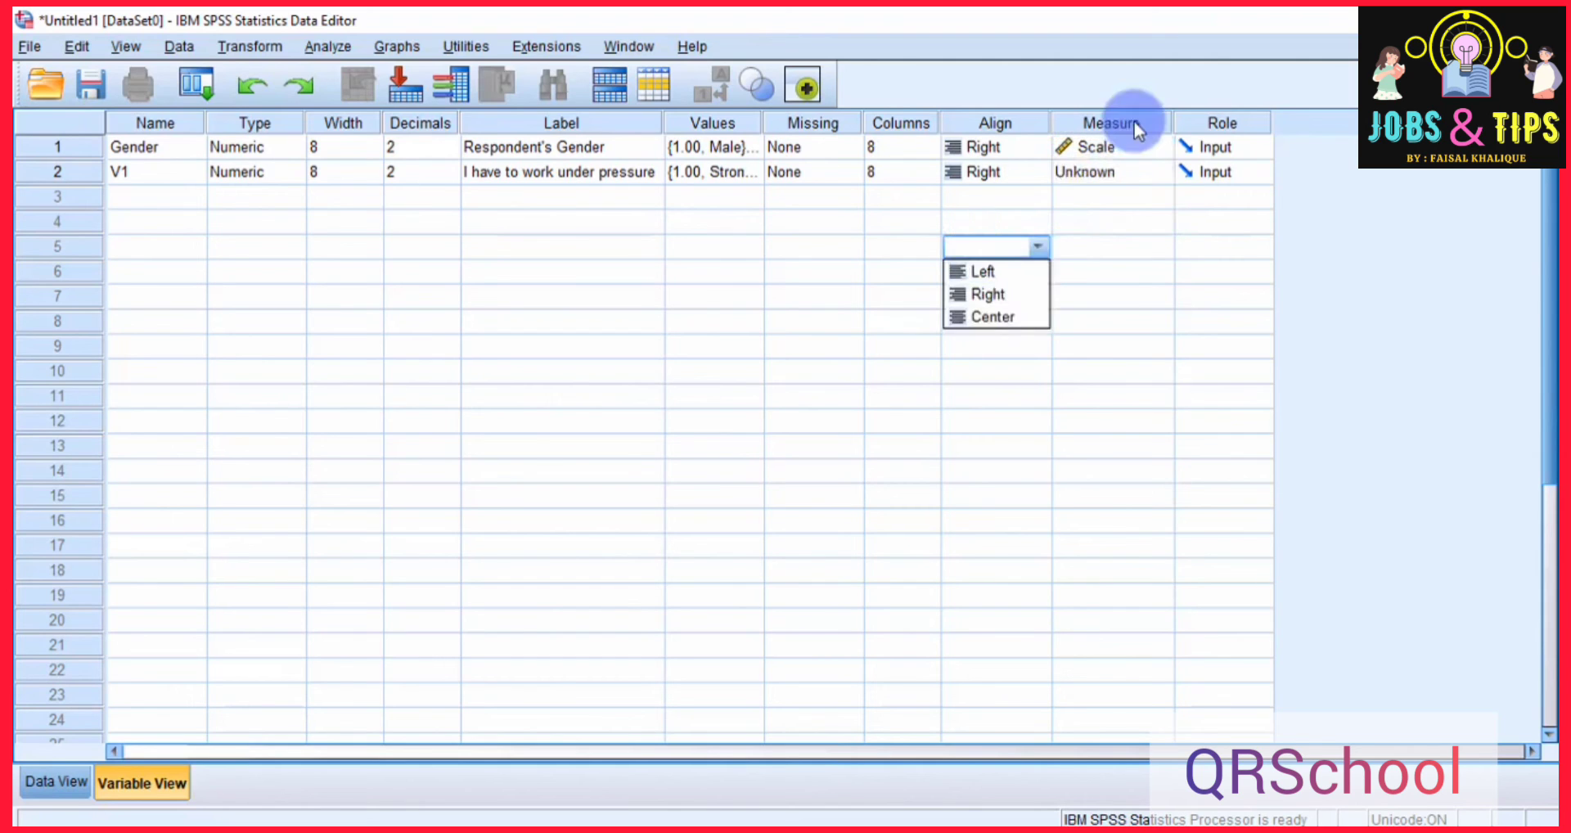
Set the measurement level of Gender to Nominal and of V1 to Scale.
{"action": "left_click", "coordinate": [1124, 149]}
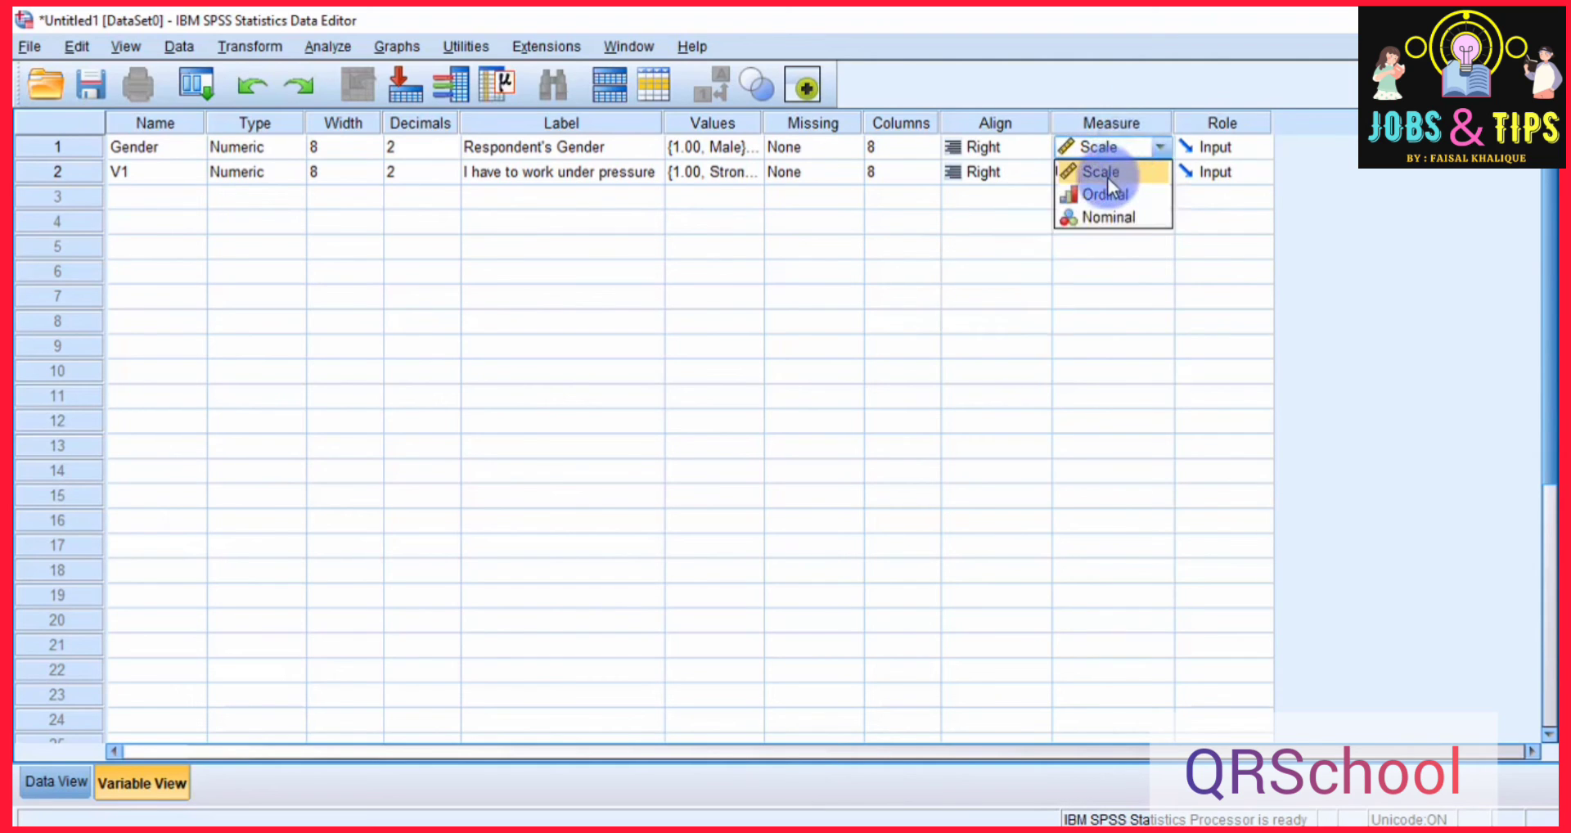
{"action": "left_click", "coordinate": [1108, 178]}
{"action": "left_click", "coordinate": [1113, 148]}
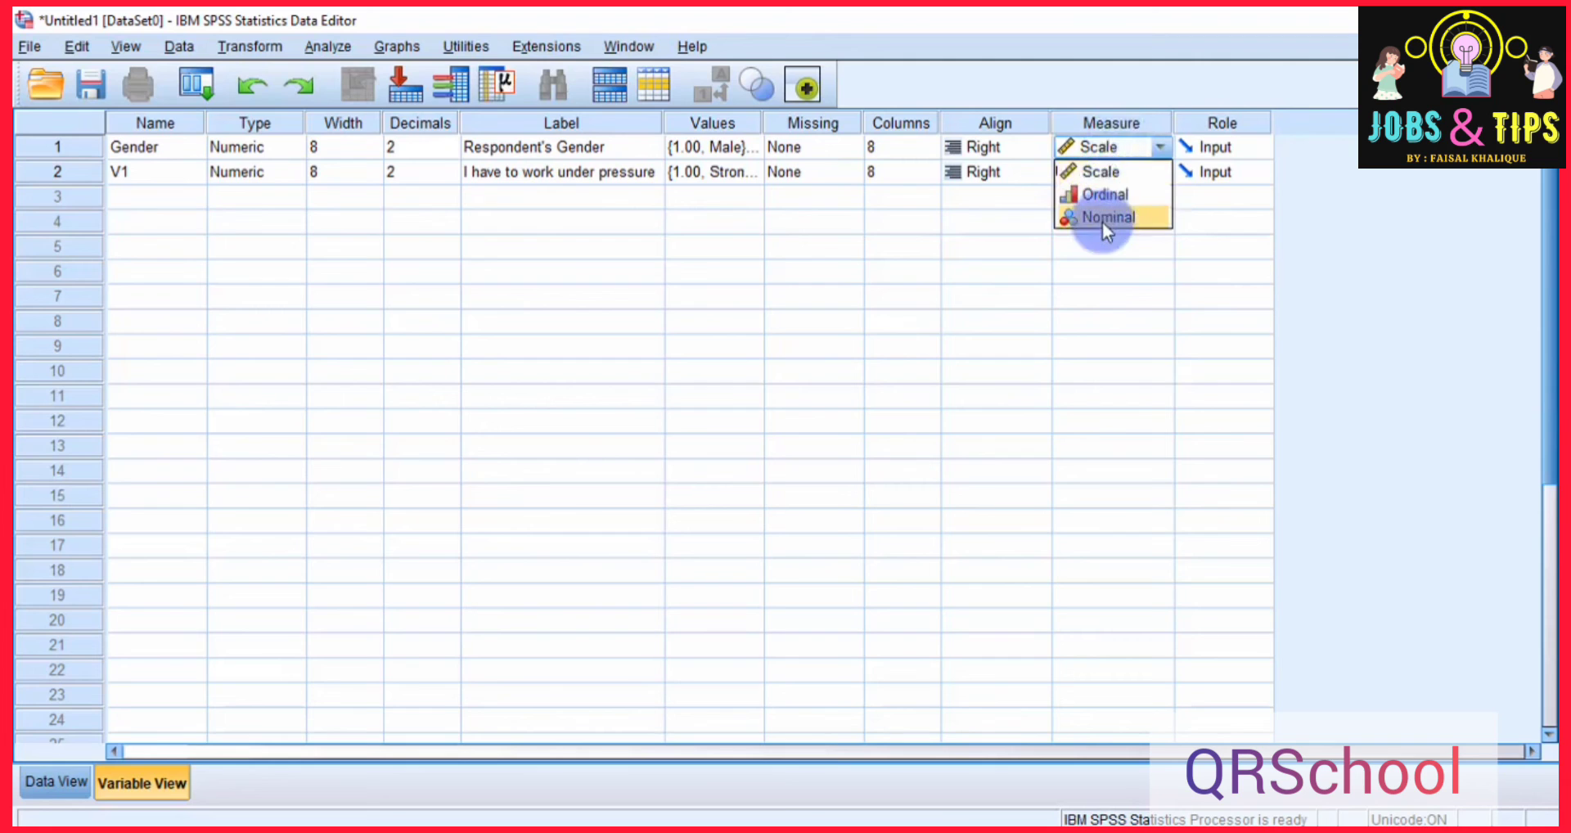
{"action": "left_click", "coordinate": [1103, 219]}
{"action": "left_click", "coordinate": [1113, 171]}
{"action": "left_click", "coordinate": [1106, 196]}
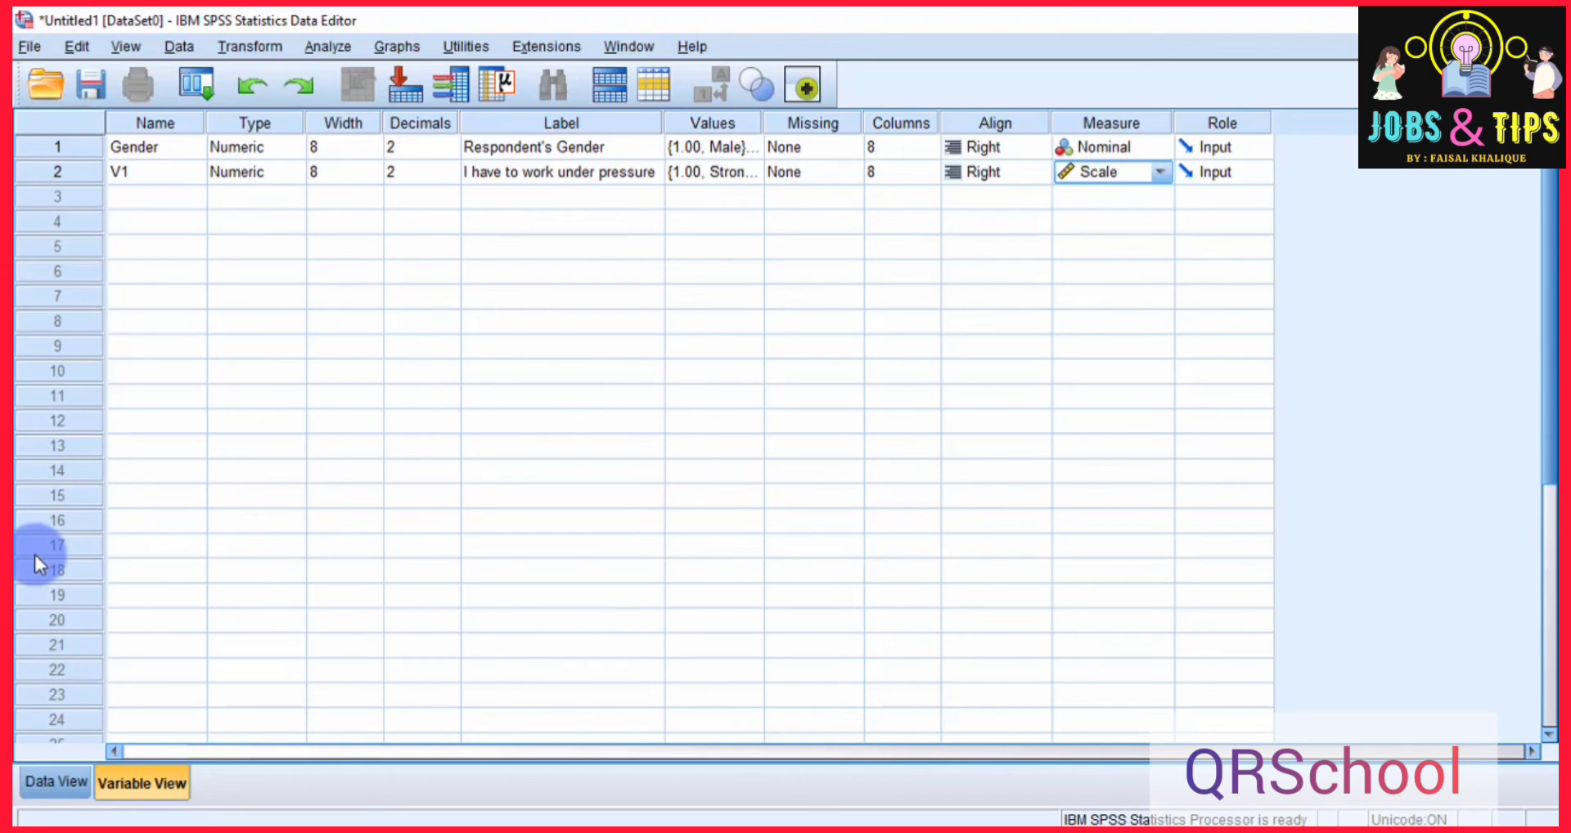
Enter the Gender values 1, 2, 1, 2 and 2 for cases 1 to 5 in Data View.
{"action": "left_click", "coordinate": [34, 792]}
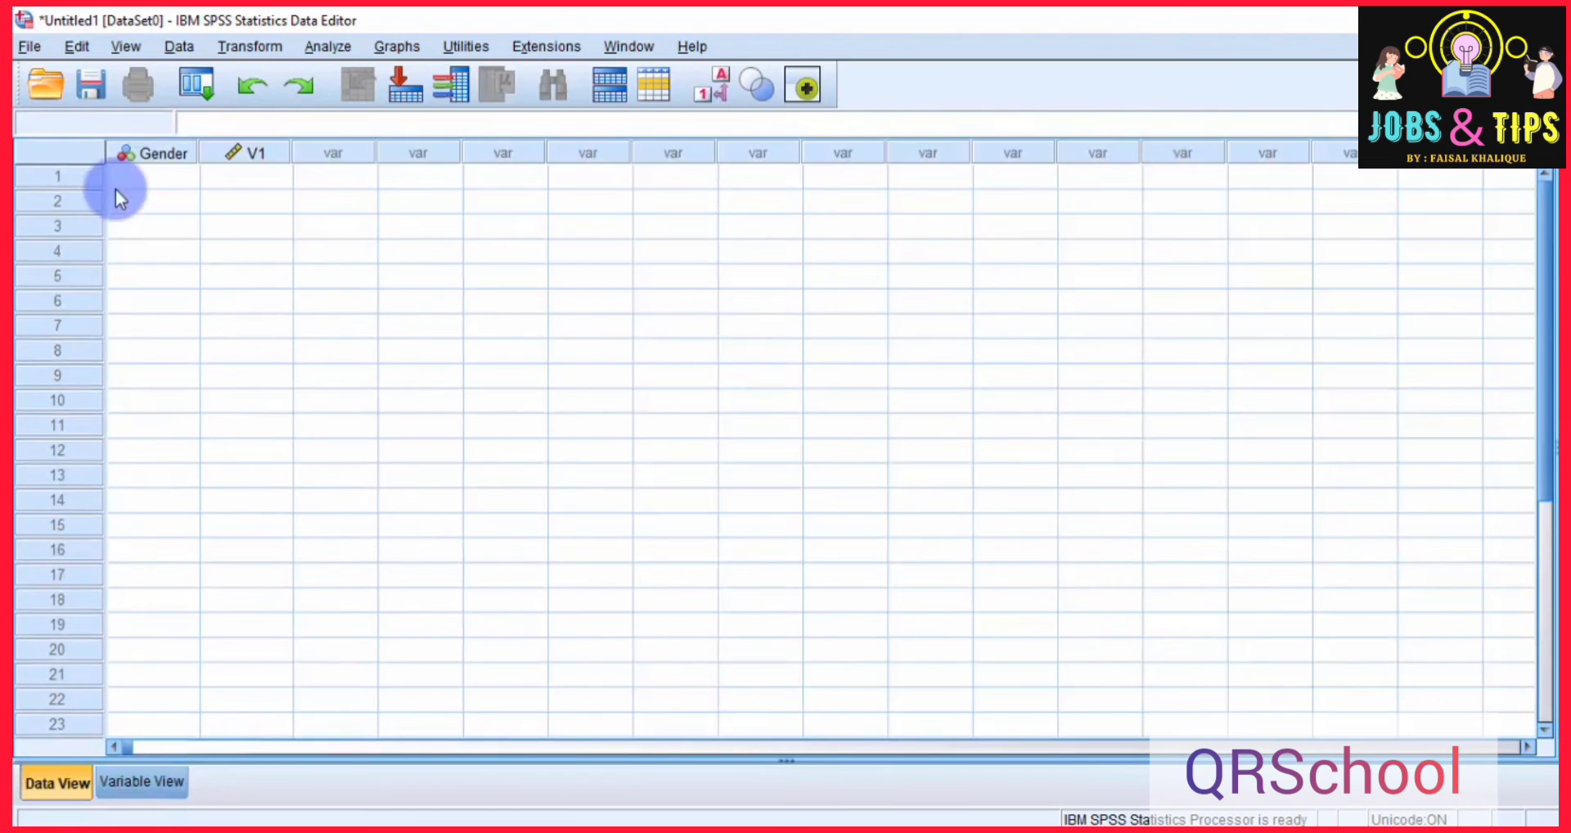
{"action": "left_click", "coordinate": [134, 175]}
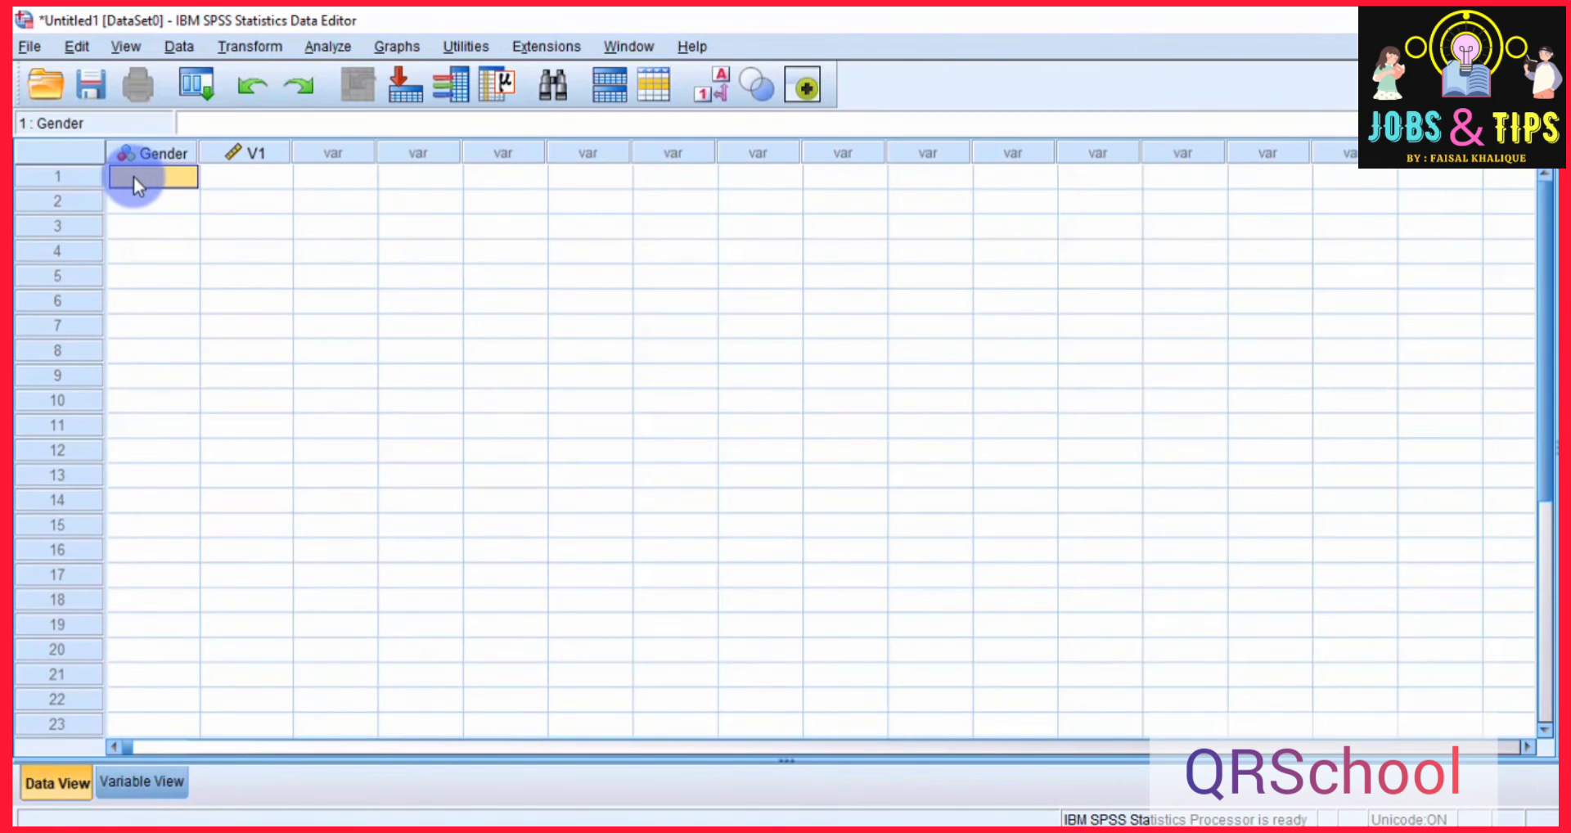
{"action": "left_click", "coordinate": [86, 178]}
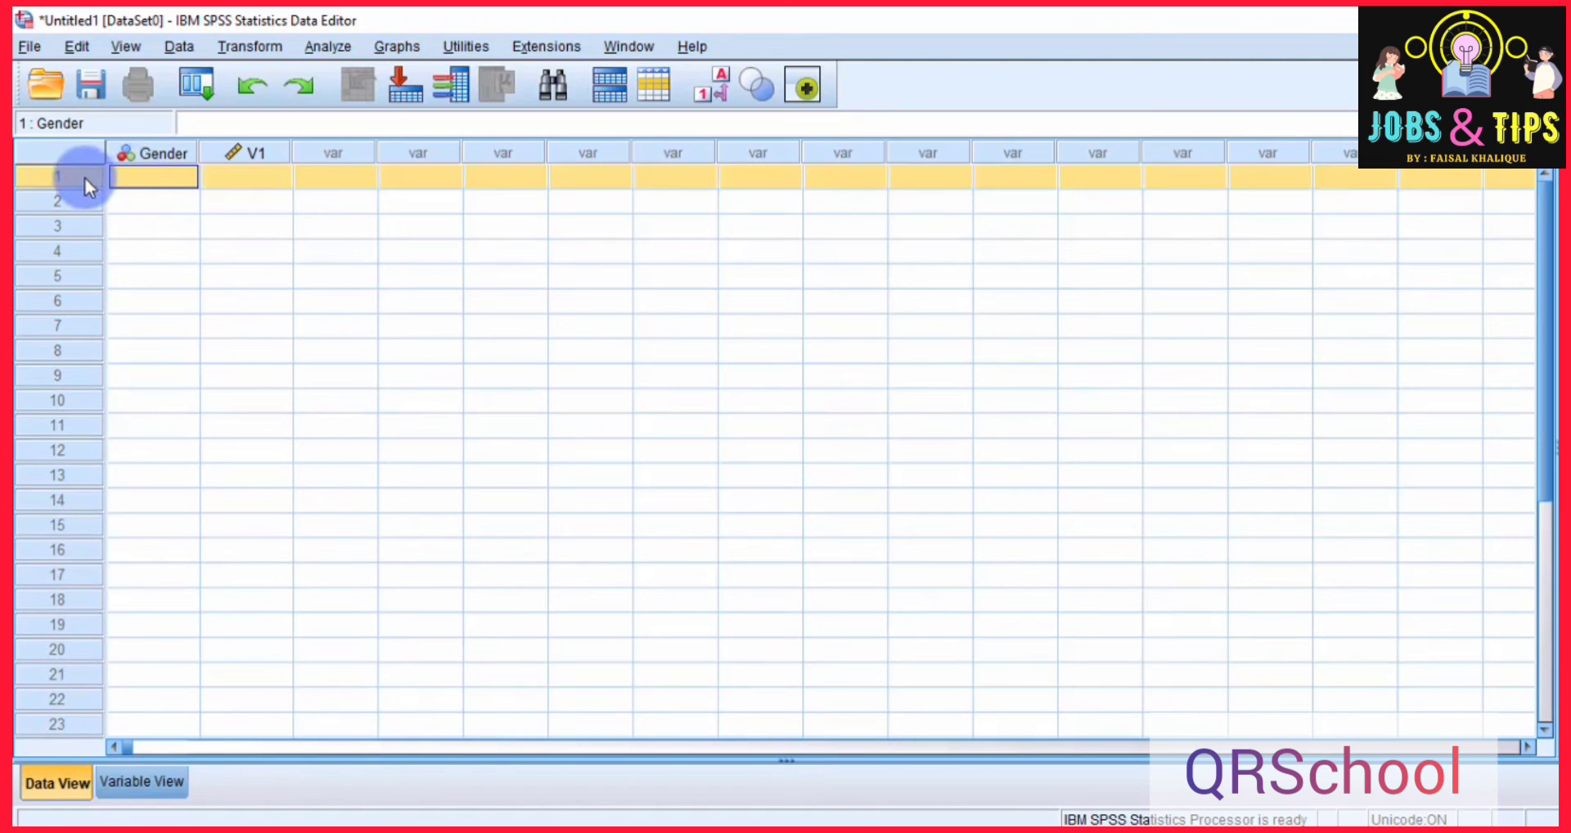
{"action": "left_click", "coordinate": [169, 175]}
{"action": "type", "text": "1"}
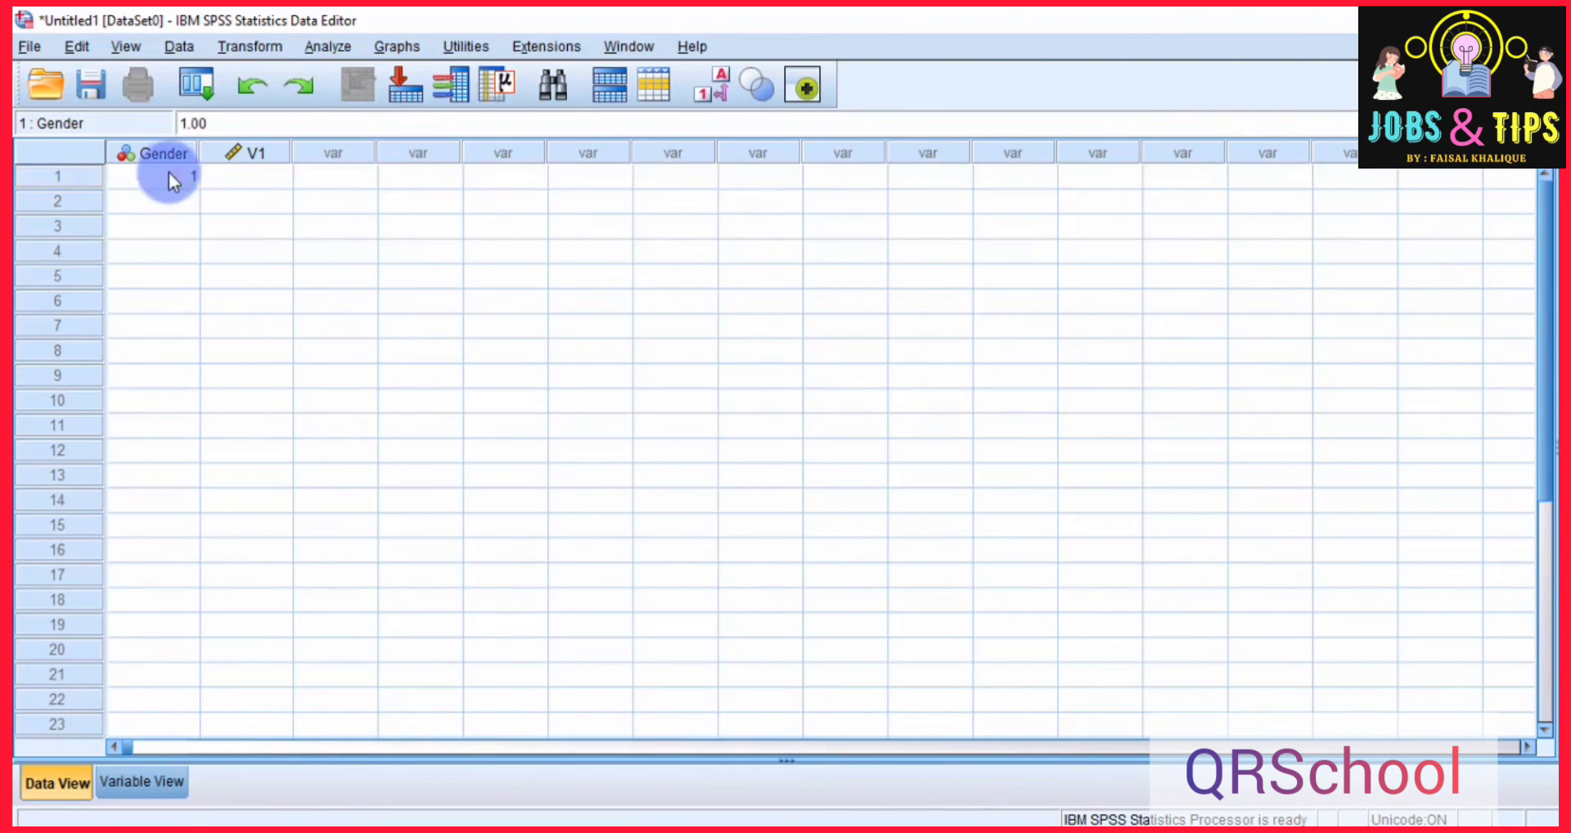
{"action": "key", "text": "Return"}
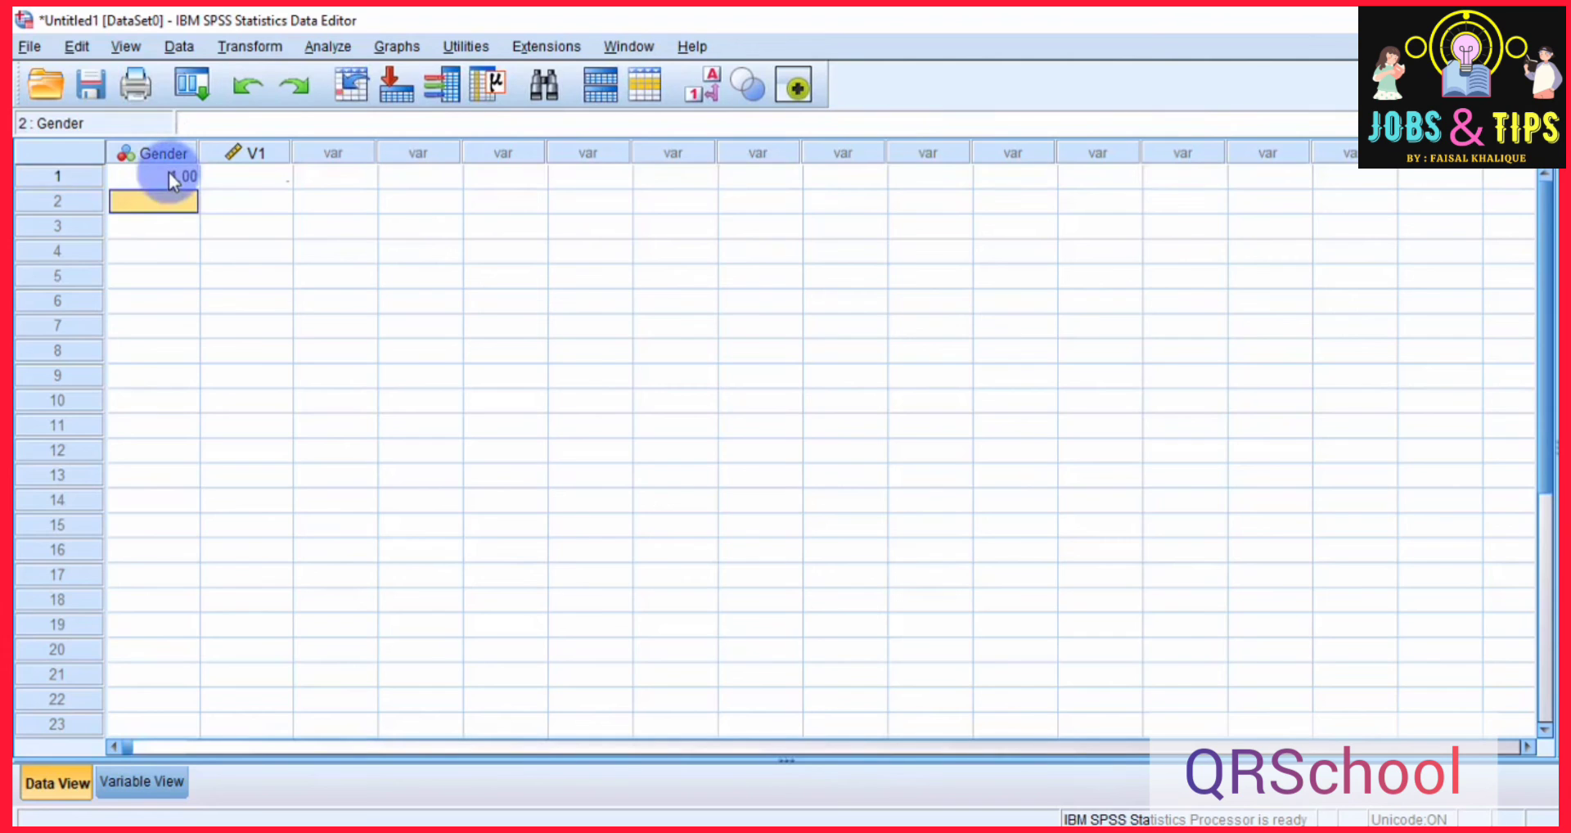
{"action": "type", "text": "2"}
{"action": "key", "text": "Return"}
{"action": "type", "text": "1"}
{"action": "key", "text": "Return"}
{"action": "type", "text": "2"}
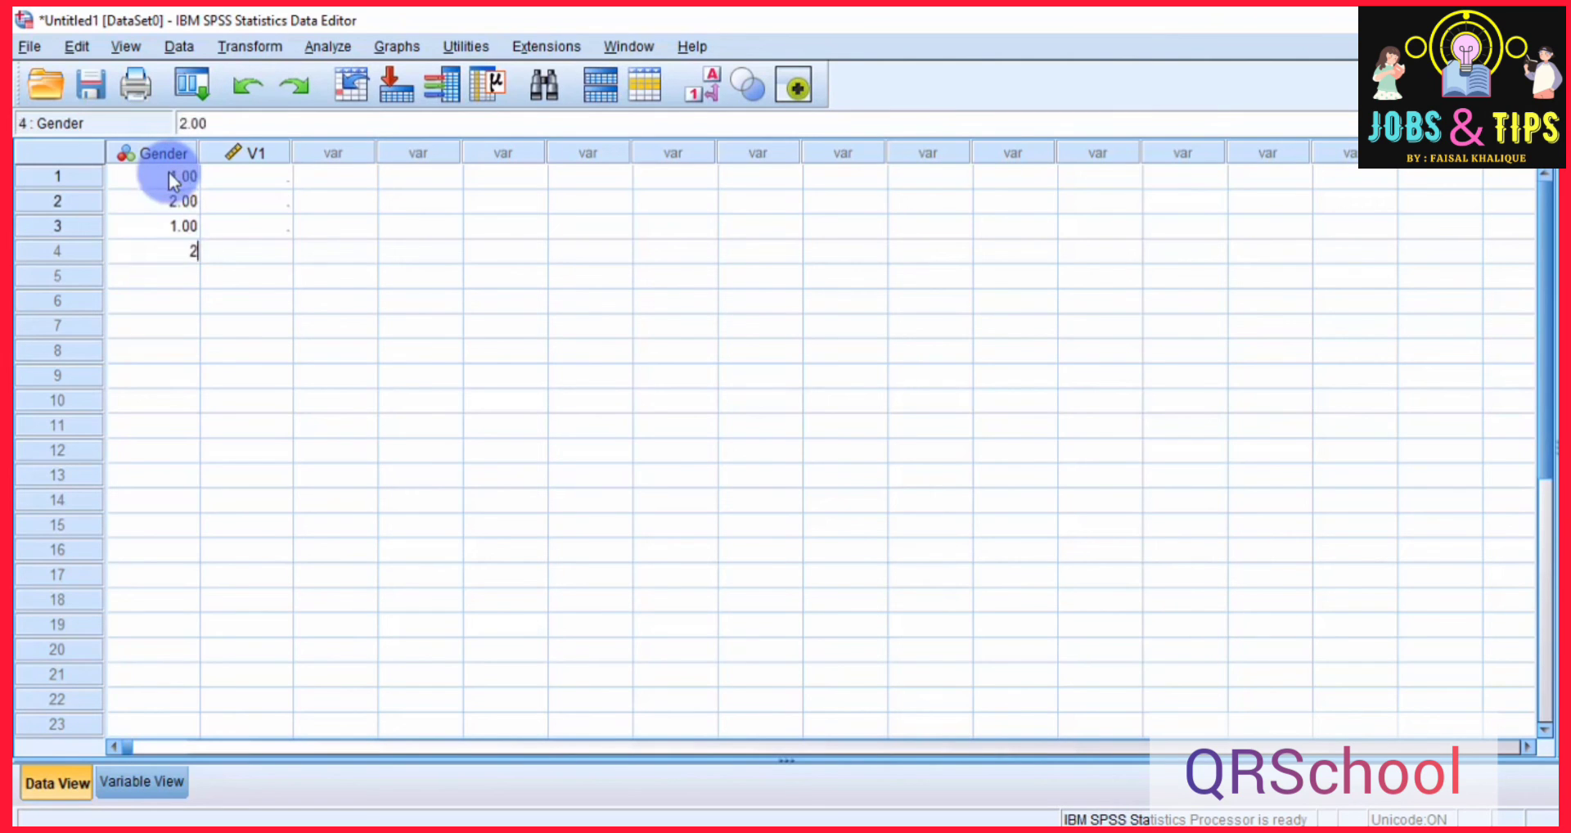
{"action": "key", "text": "Return"}
{"action": "type", "text": "2"}
{"action": "key", "text": "Return"}
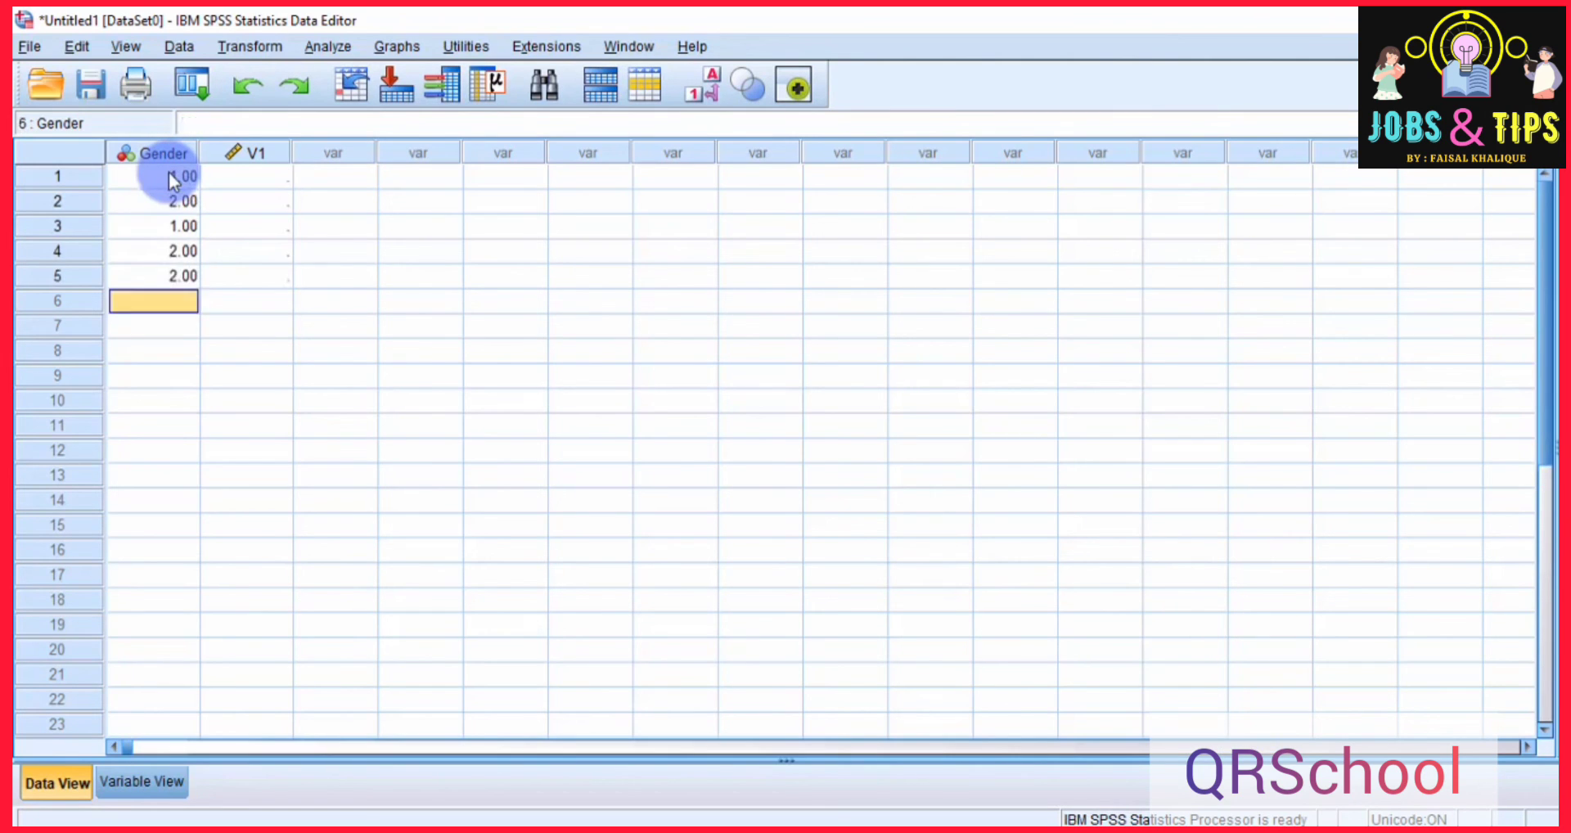
Enter the V1 values 3, 2, 3, 3 and 2 for cases 1 to 5.
{"action": "key", "text": "Right"}
{"action": "key", "text": "Up"}
{"action": "key", "text": "Up"}
{"action": "key", "text": "Up"}
{"action": "key", "text": "Up"}
{"action": "key", "text": "Up"}
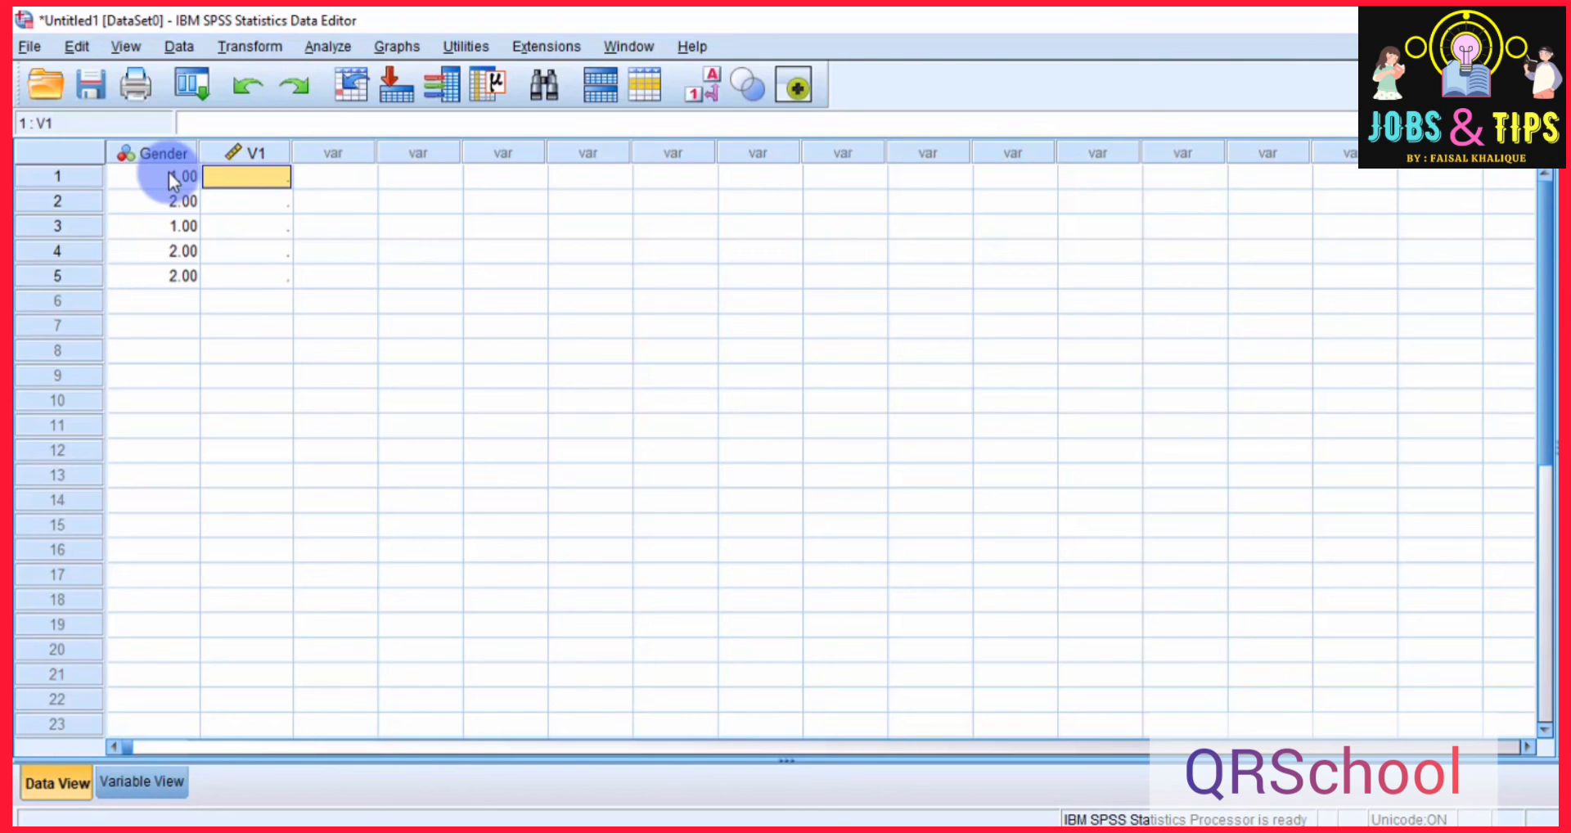
{"action": "type", "text": "3"}
{"action": "key", "text": "Return"}
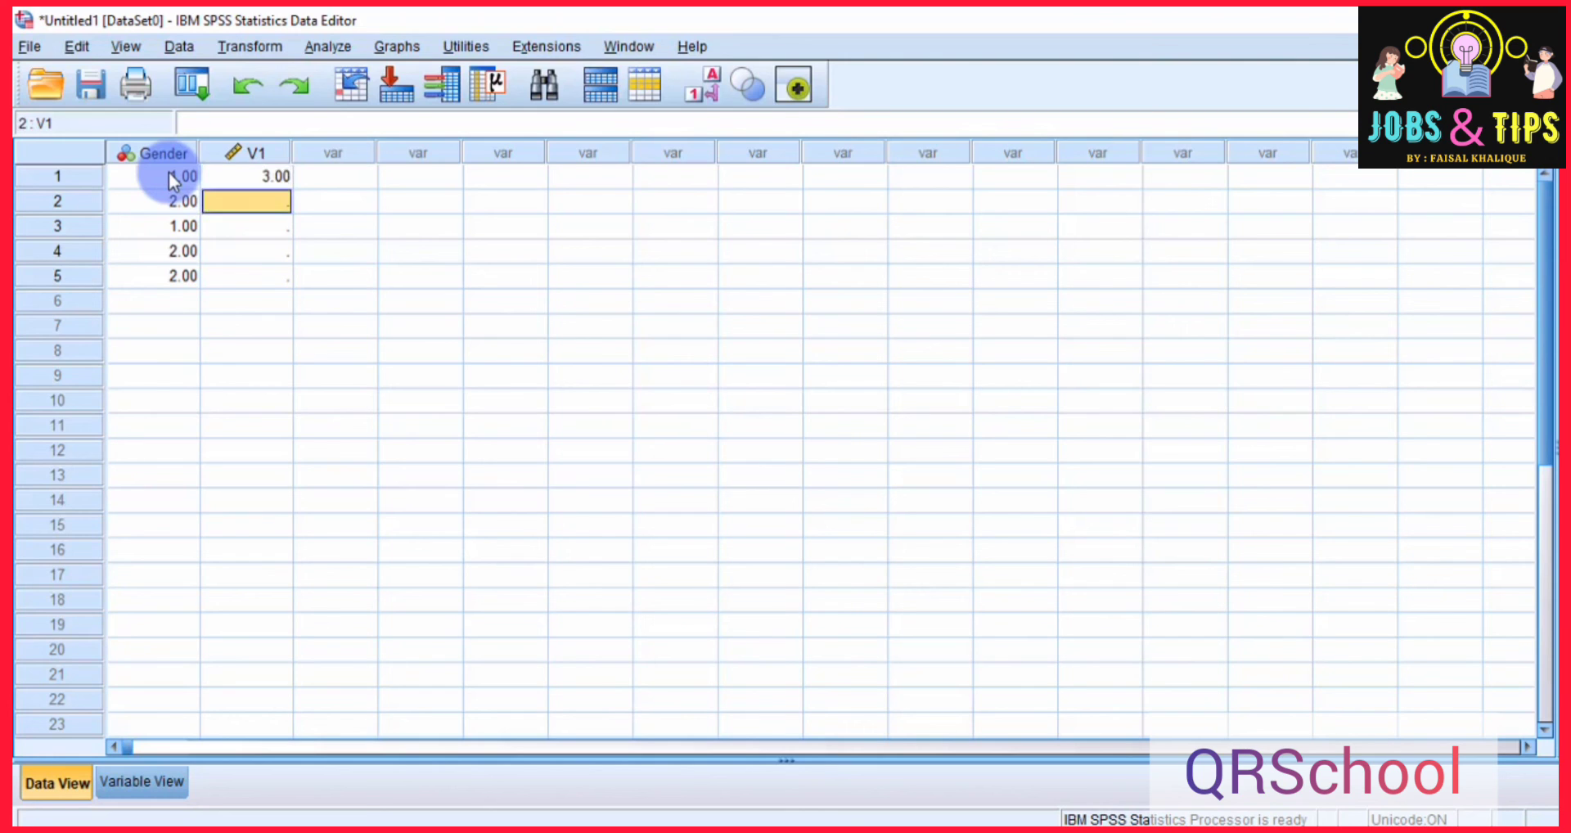
{"action": "type", "text": "2"}
{"action": "key", "text": "Return"}
{"action": "type", "text": "3"}
{"action": "key", "text": "Return"}
{"action": "type", "text": "3"}
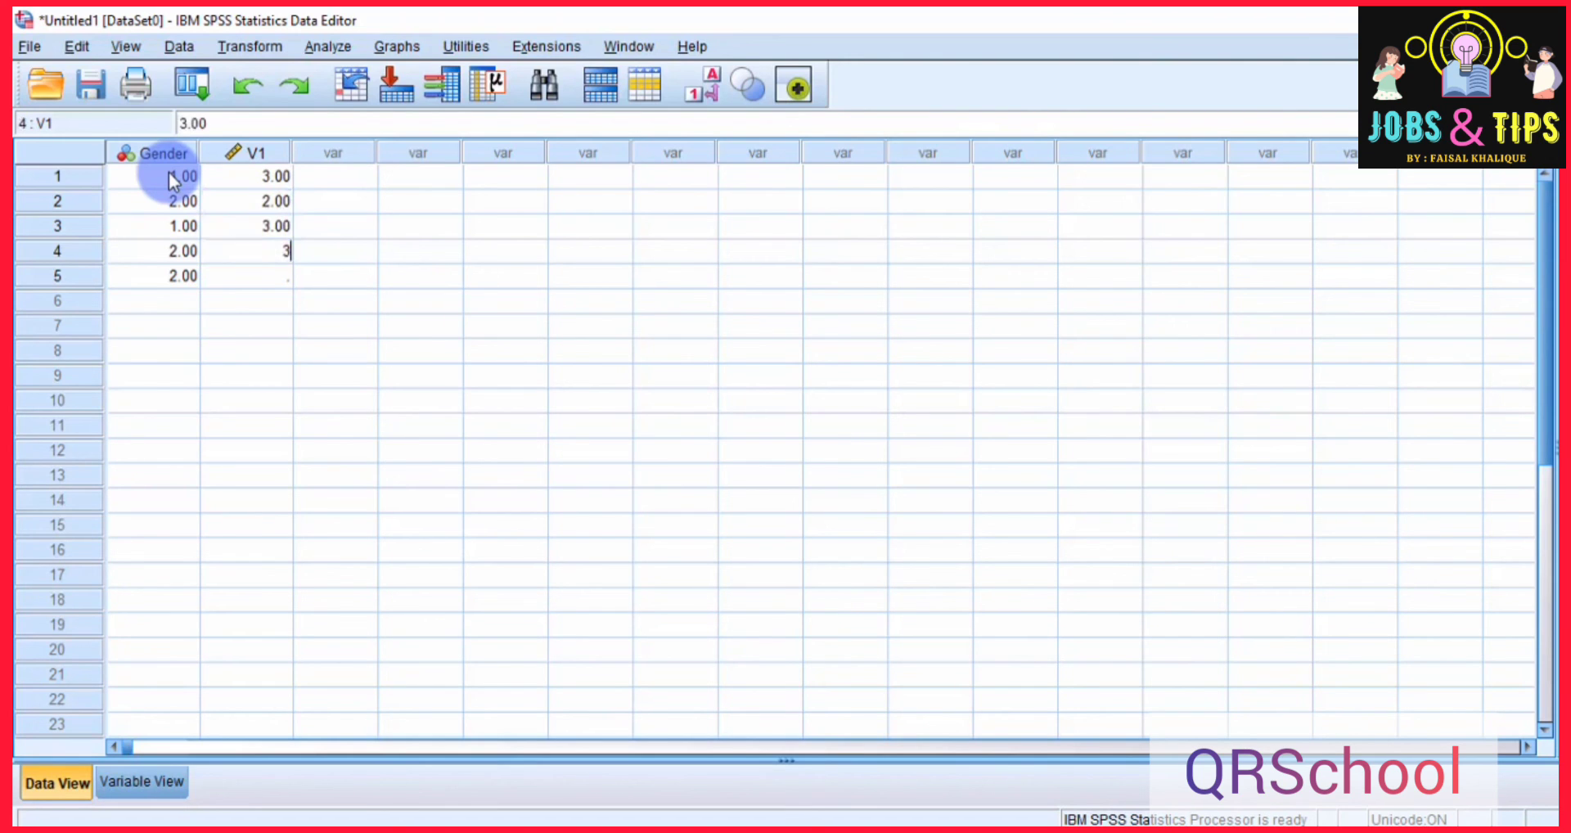
{"action": "key", "text": "Return"}
{"action": "type", "text": "2"}
{"action": "key", "text": "Return"}
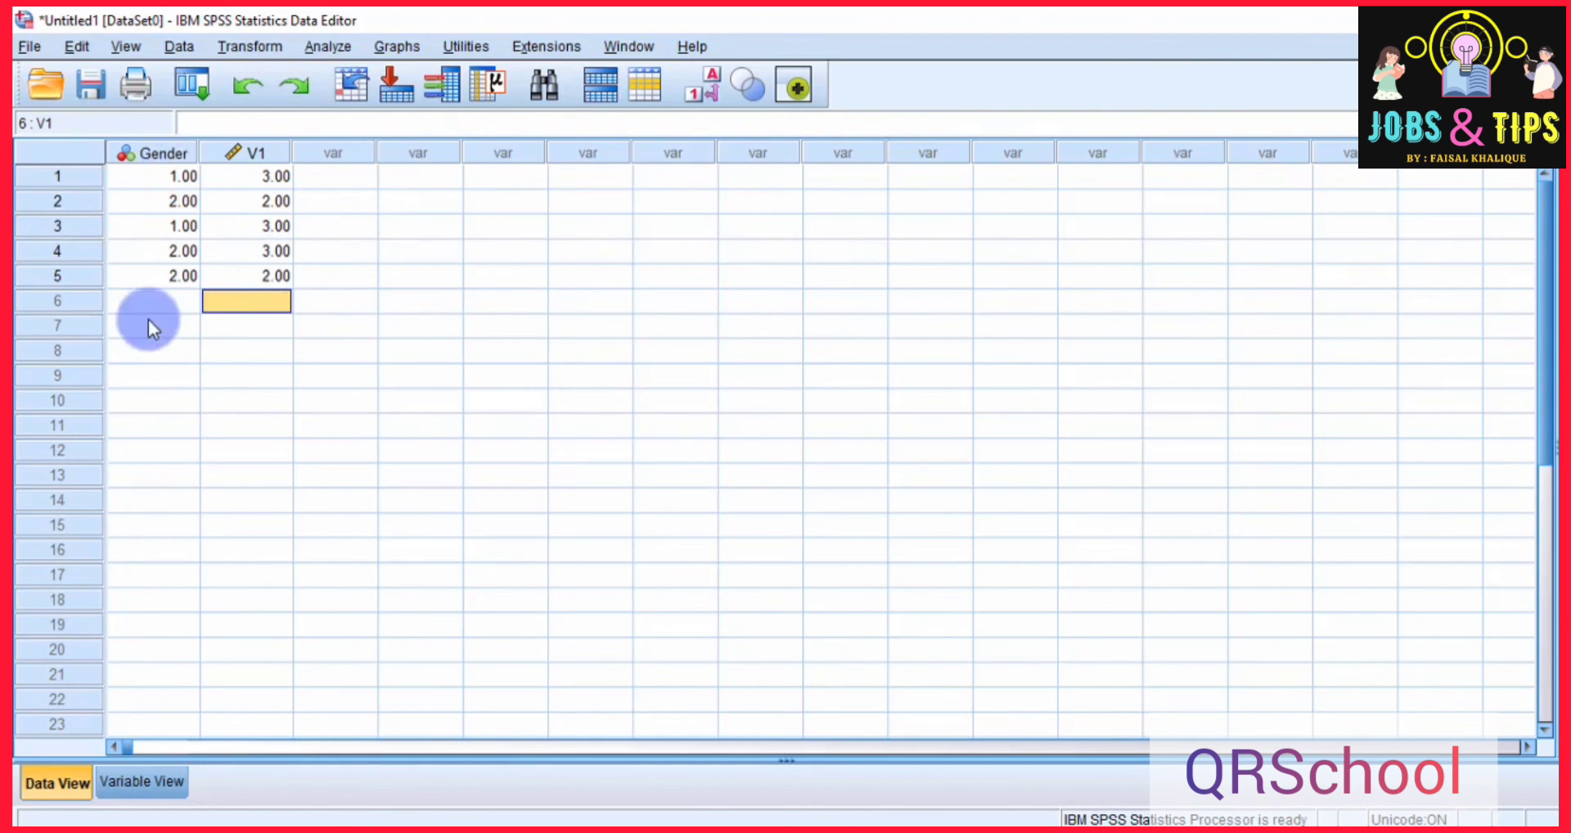
Create a new empty dataset, switch to Excel and look through the survey responses in the workbook Data File 1.
{"action": "key", "text": "ctrl+n"}
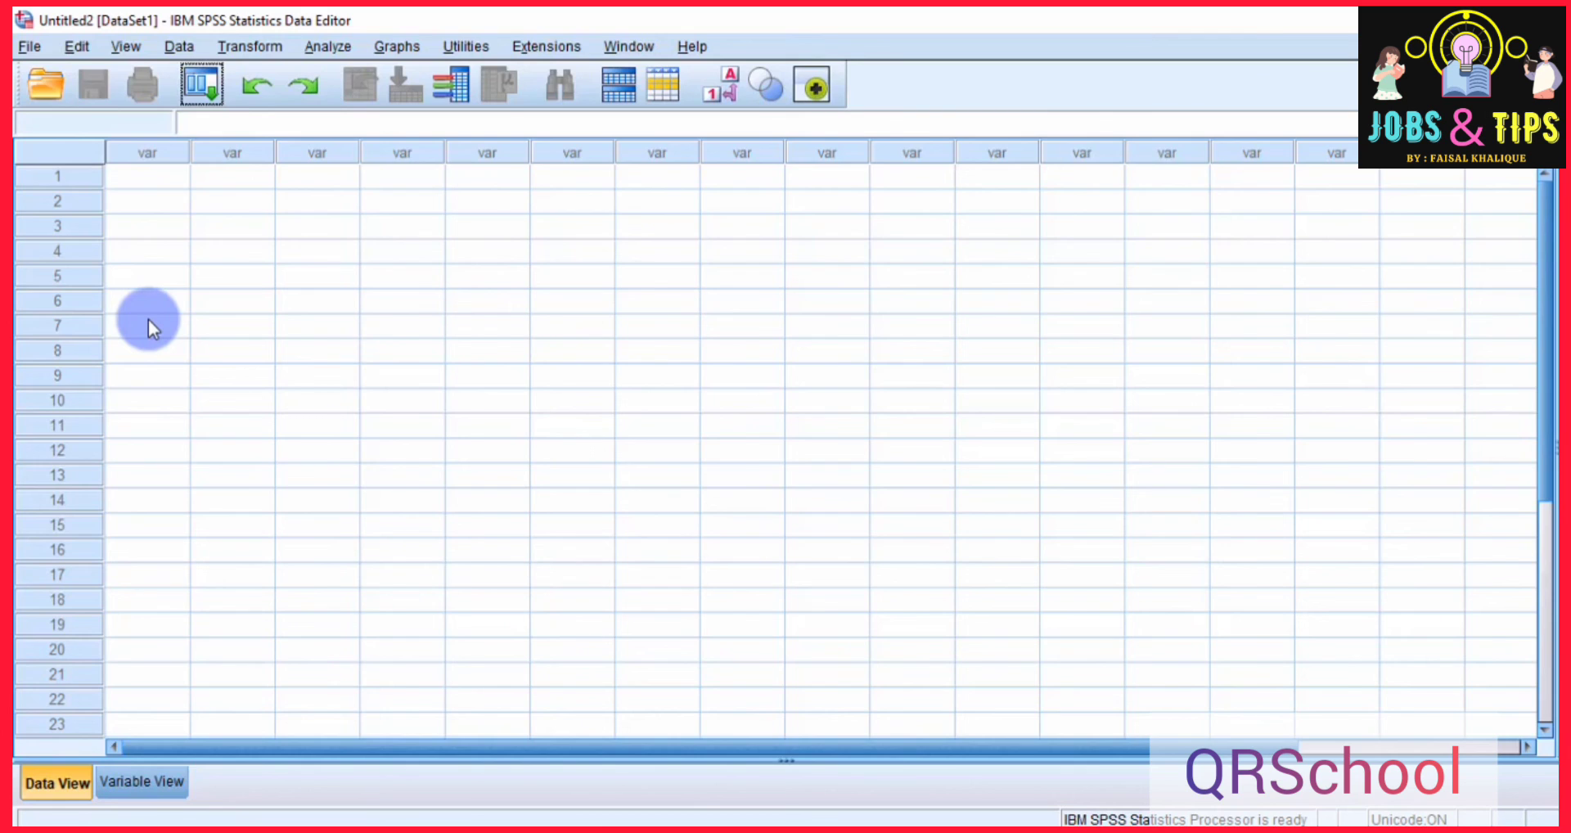
{"action": "key", "text": "alt+Tab"}
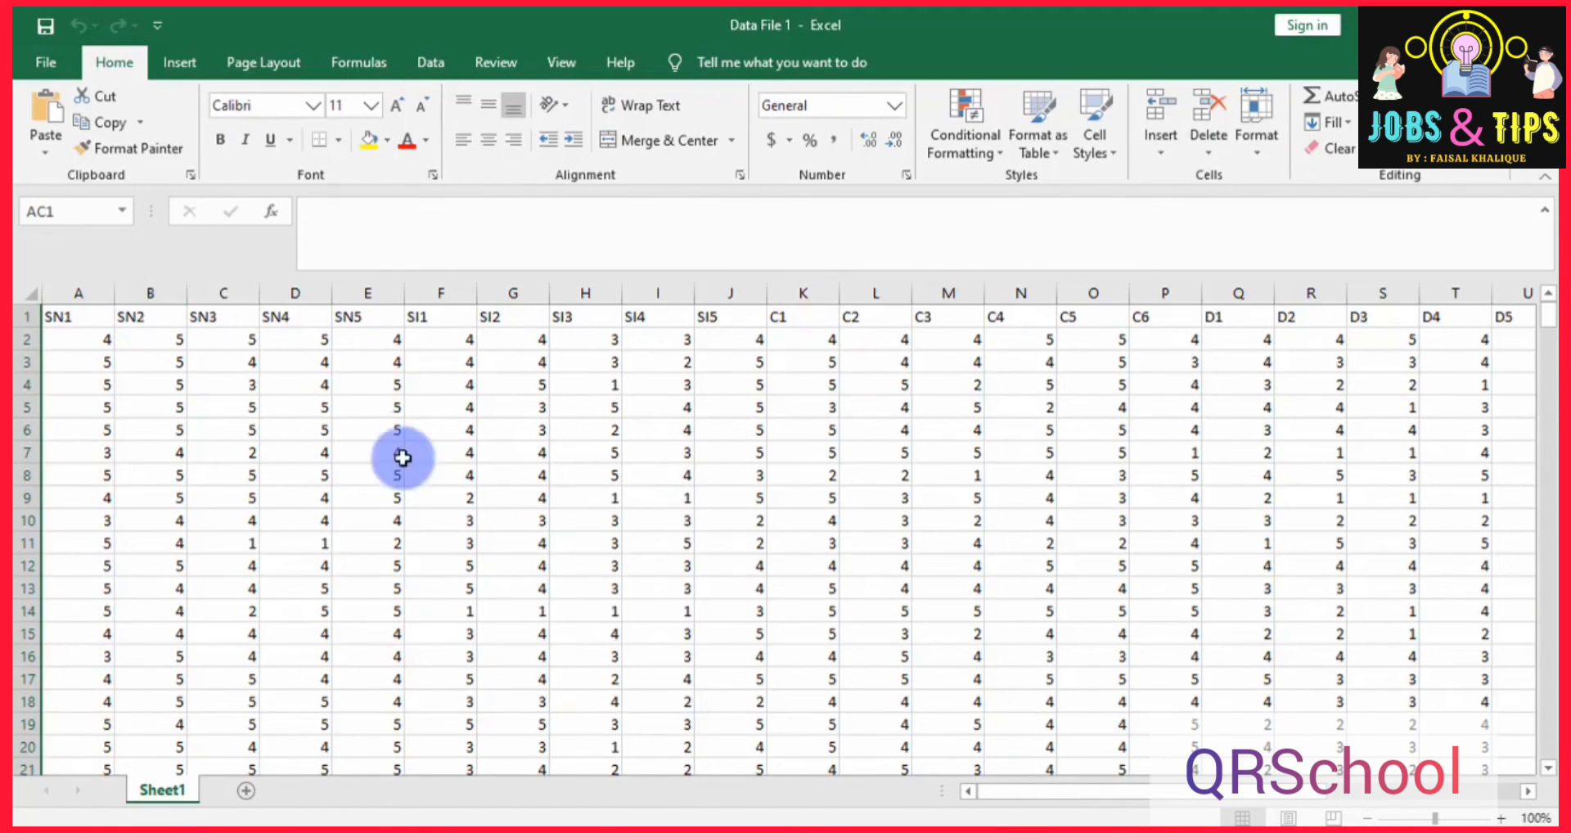
{"action": "scroll", "coordinate": [371, 472], "scroll_direction": "down", "scroll_amount": 20}
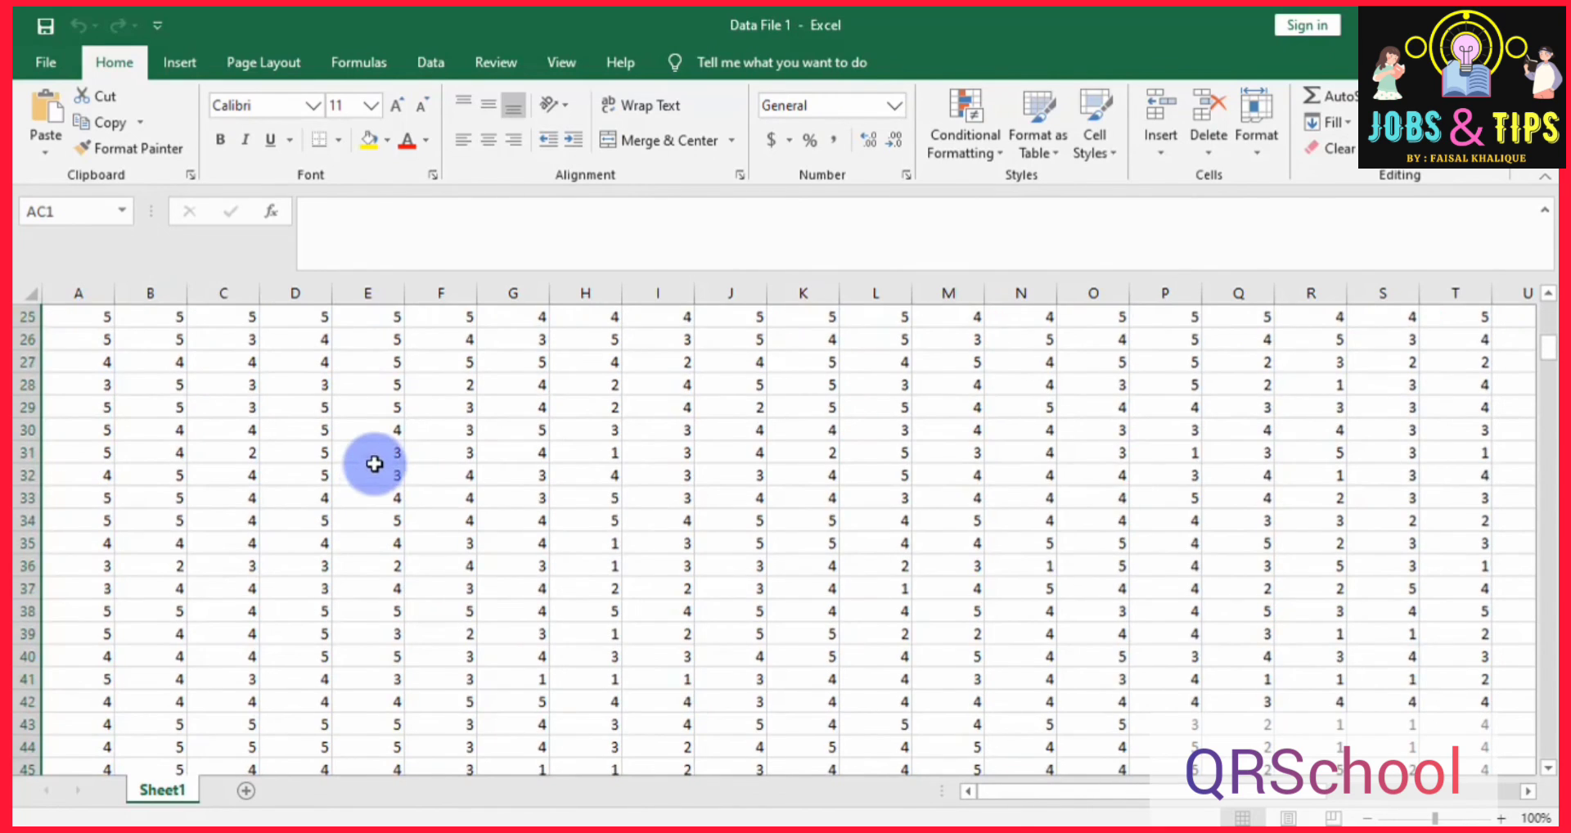
{"action": "scroll", "coordinate": [384, 446], "scroll_direction": "down", "scroll_amount": 7}
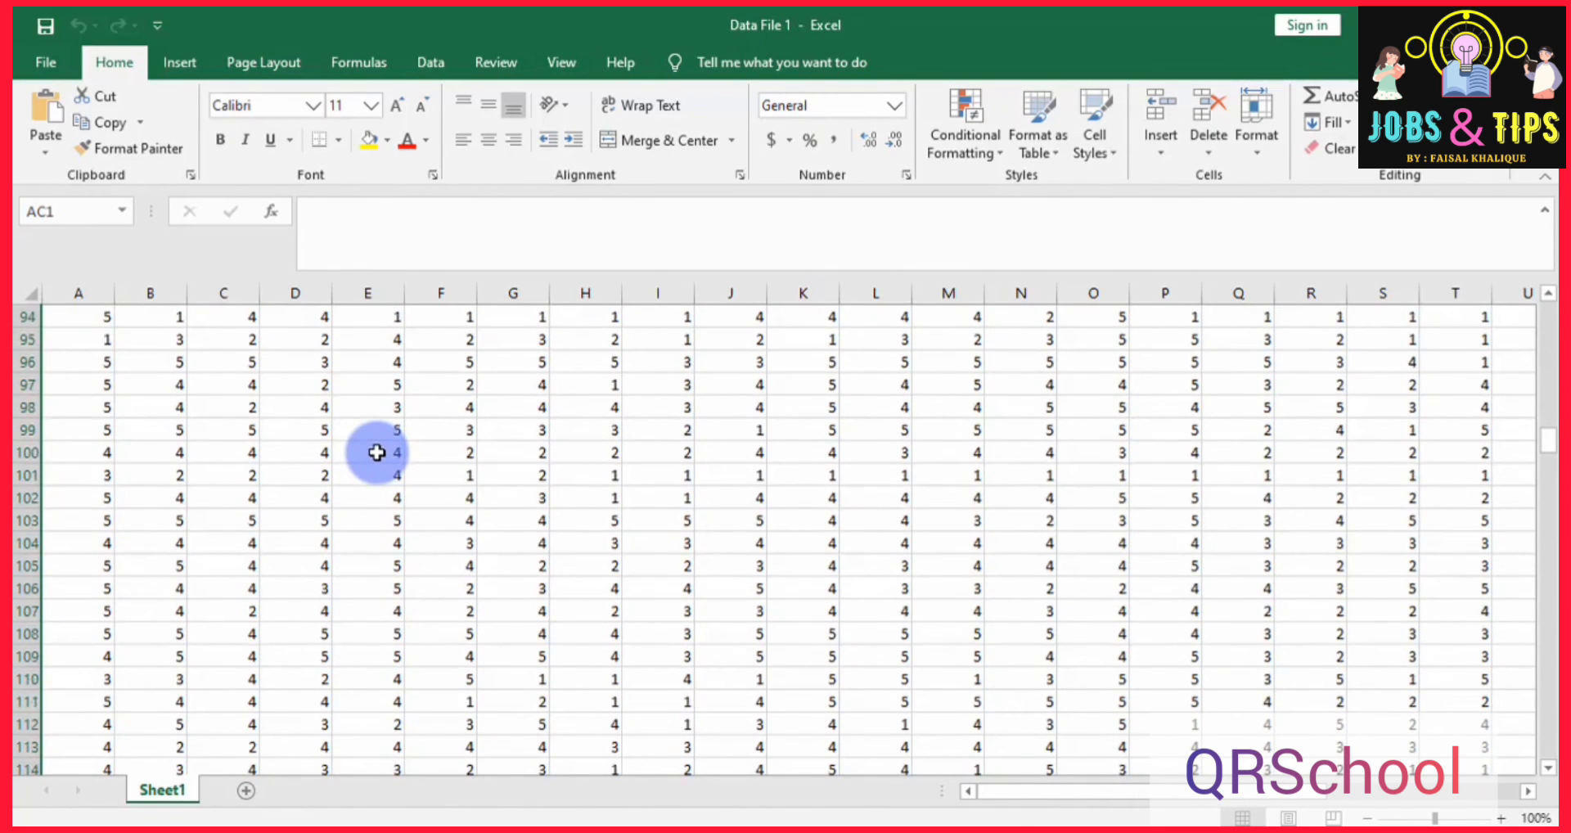
{"action": "scroll", "coordinate": [428, 698], "scroll_direction": "up", "scroll_amount": 13}
{"action": "double_click", "coordinate": [410, 724]}
{"action": "scroll", "coordinate": [411, 724], "scroll_direction": "up", "scroll_amount": 1}
{"action": "double_click", "coordinate": [411, 723]}
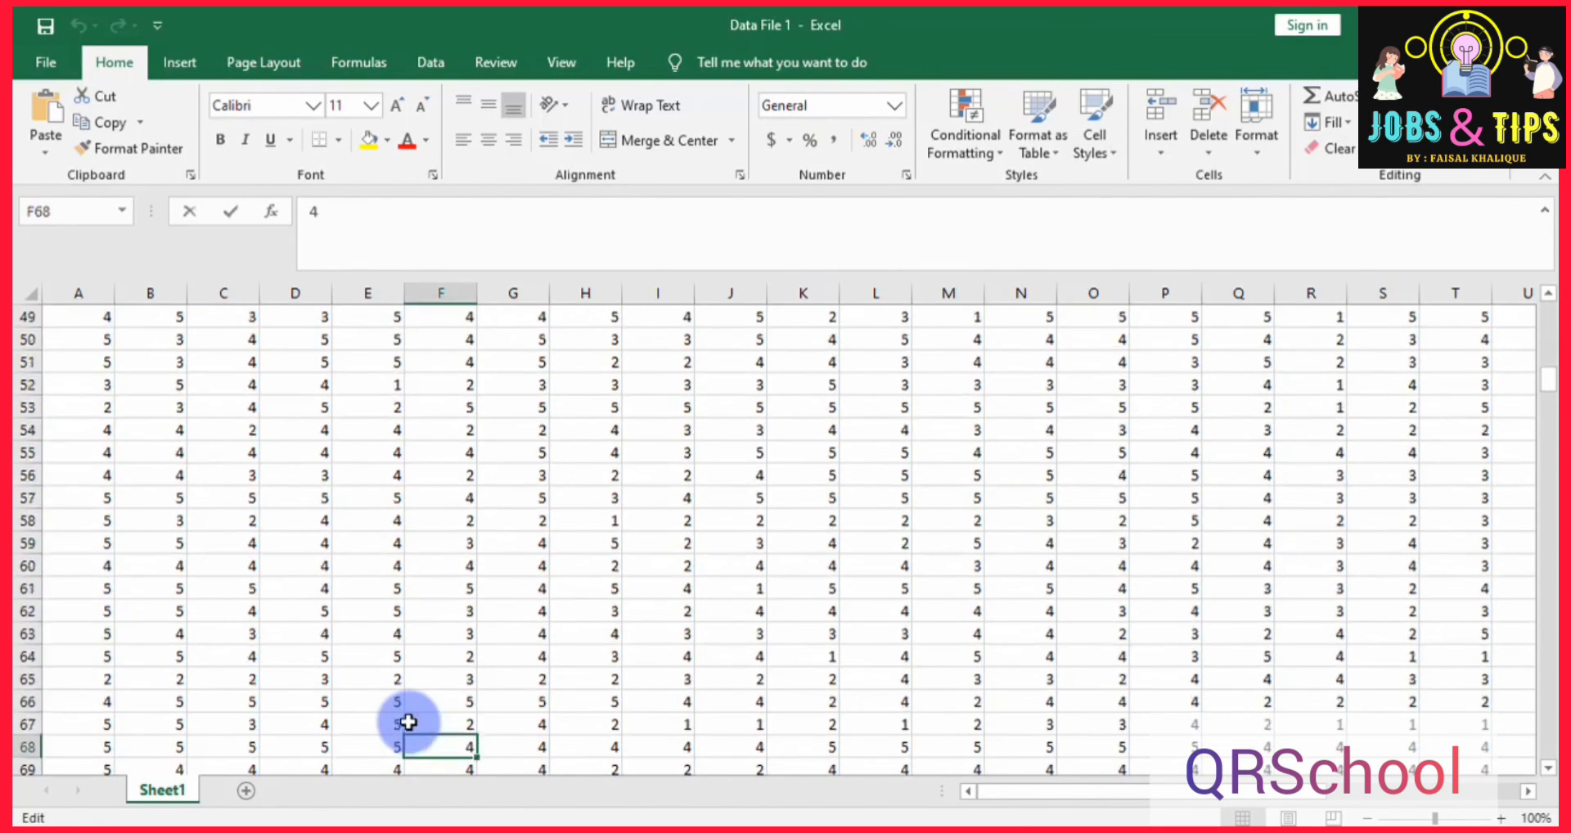
{"action": "scroll", "coordinate": [411, 724], "scroll_direction": "up", "scroll_amount": 1}
{"action": "double_click", "coordinate": [413, 703]}
{"action": "scroll", "coordinate": [423, 514], "scroll_direction": "up", "scroll_amount": 15}
{"action": "left_click", "coordinate": [396, 536]}
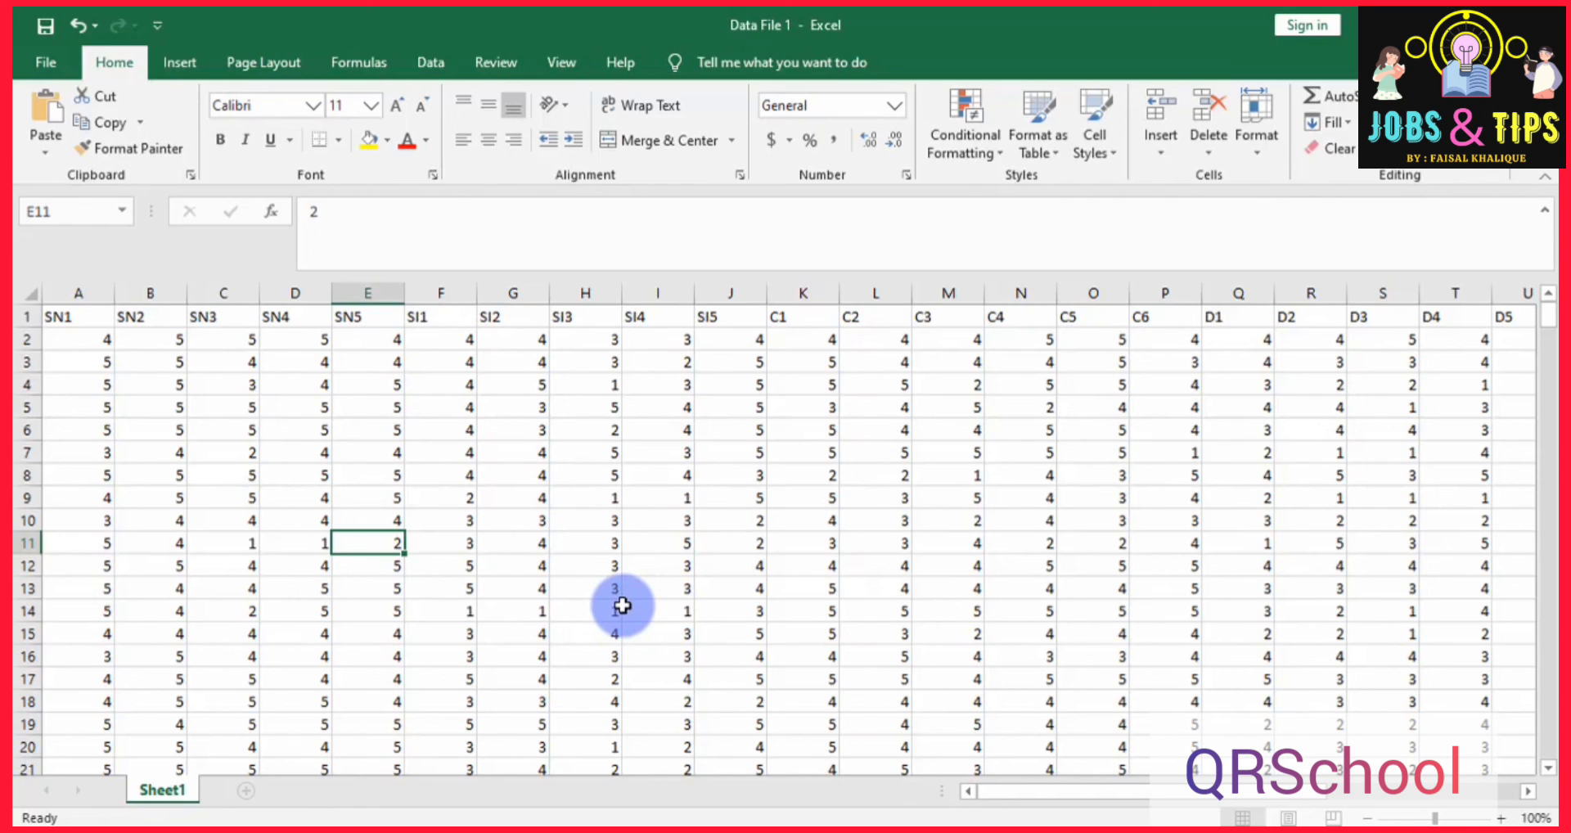
Switch to SPSS, import the Excel workbook Data File 1.xlsx from the Data Files for Primary folder and bring up the imported dataset.
{"action": "key", "text": "alt+Tab"}
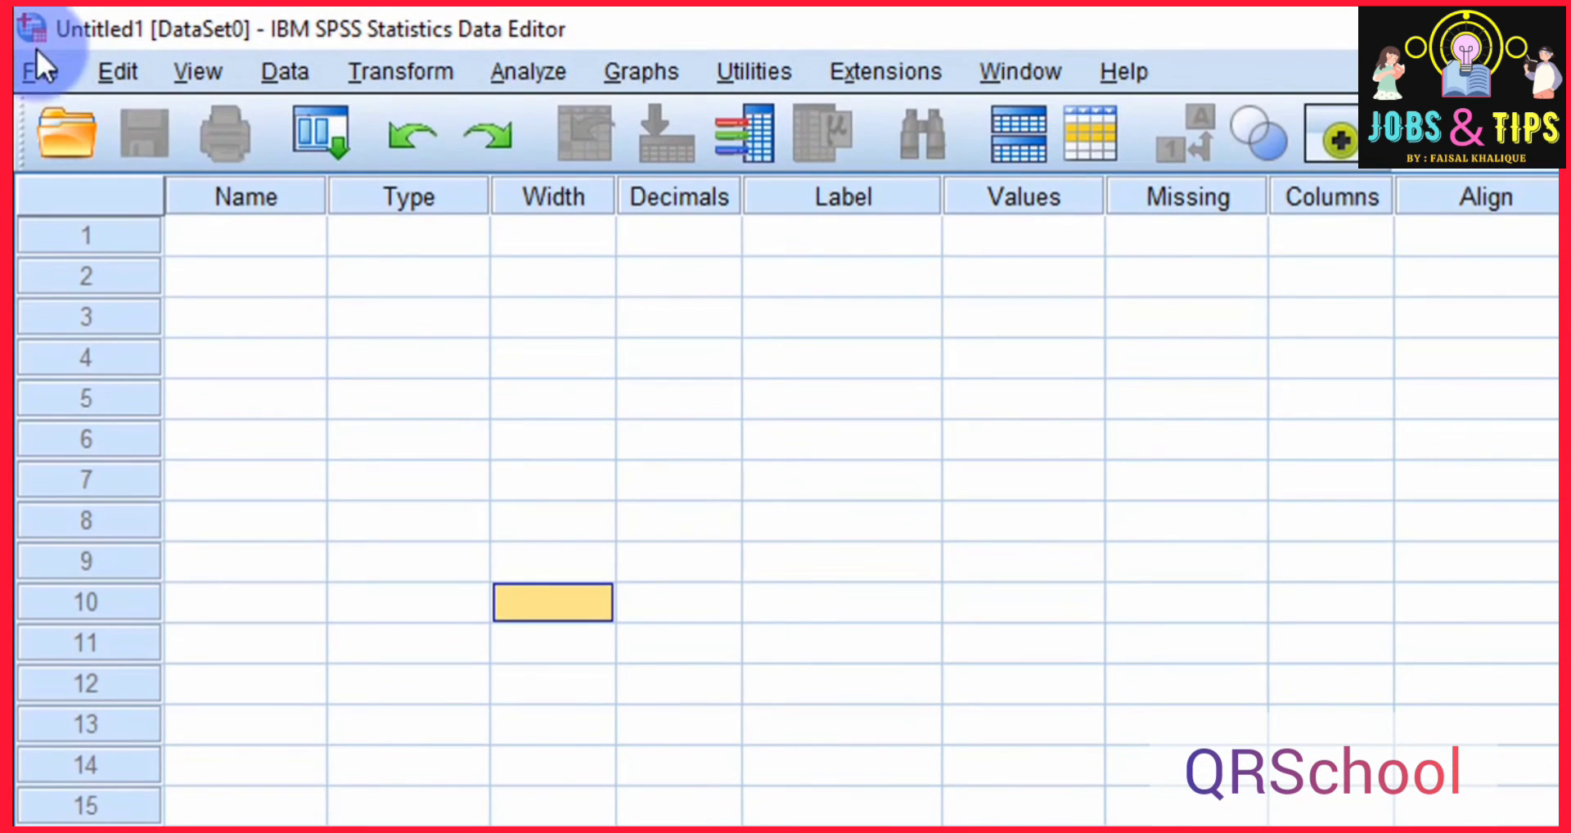
{"action": "left_click", "coordinate": [28, 46]}
{"action": "mouse_move", "coordinate": [213, 217]}
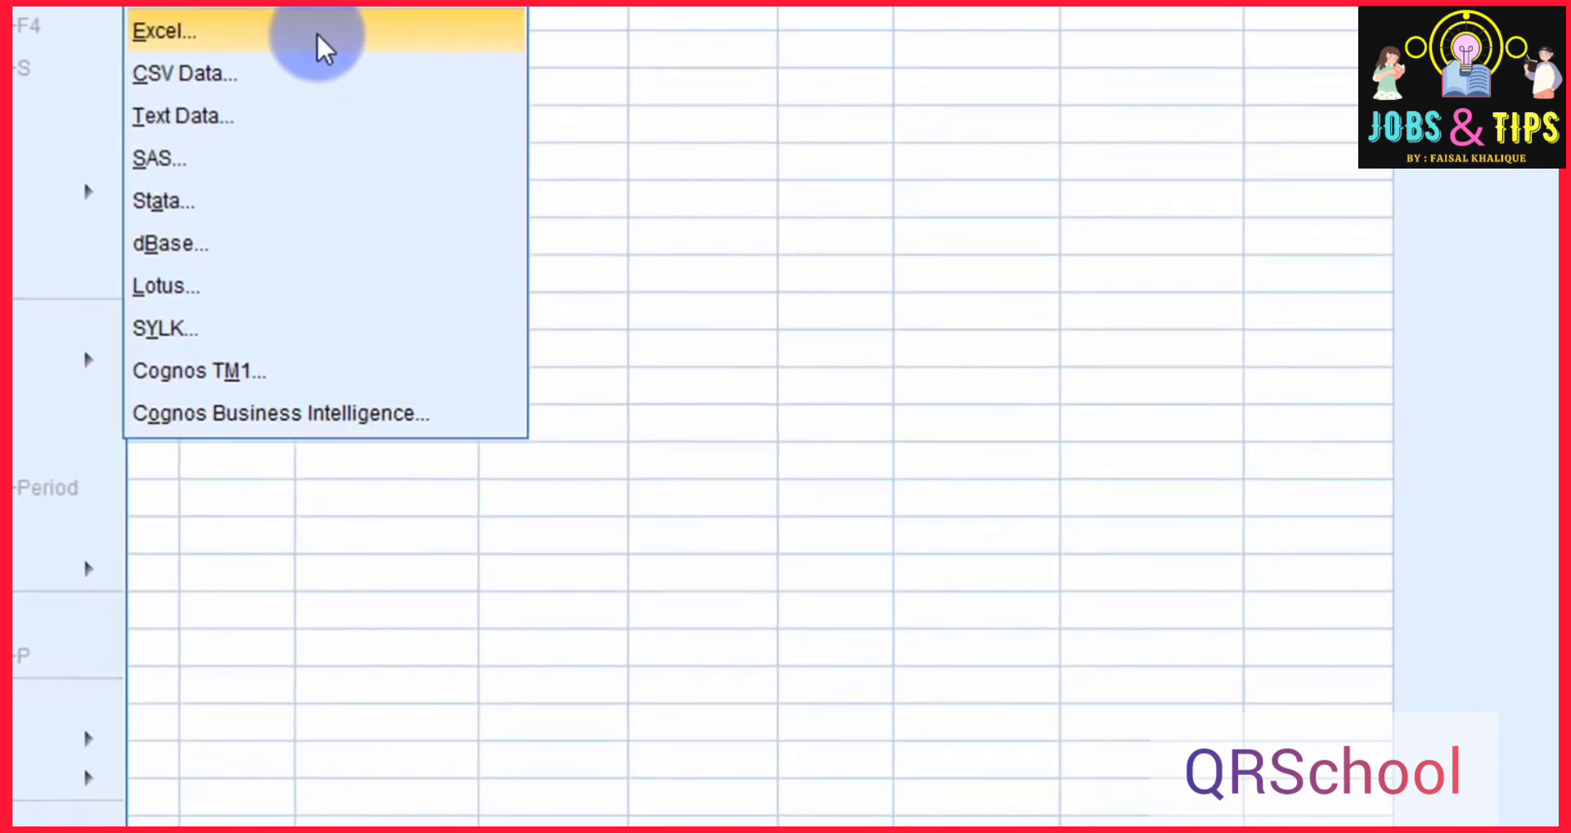
{"action": "left_click", "coordinate": [769, 270]}
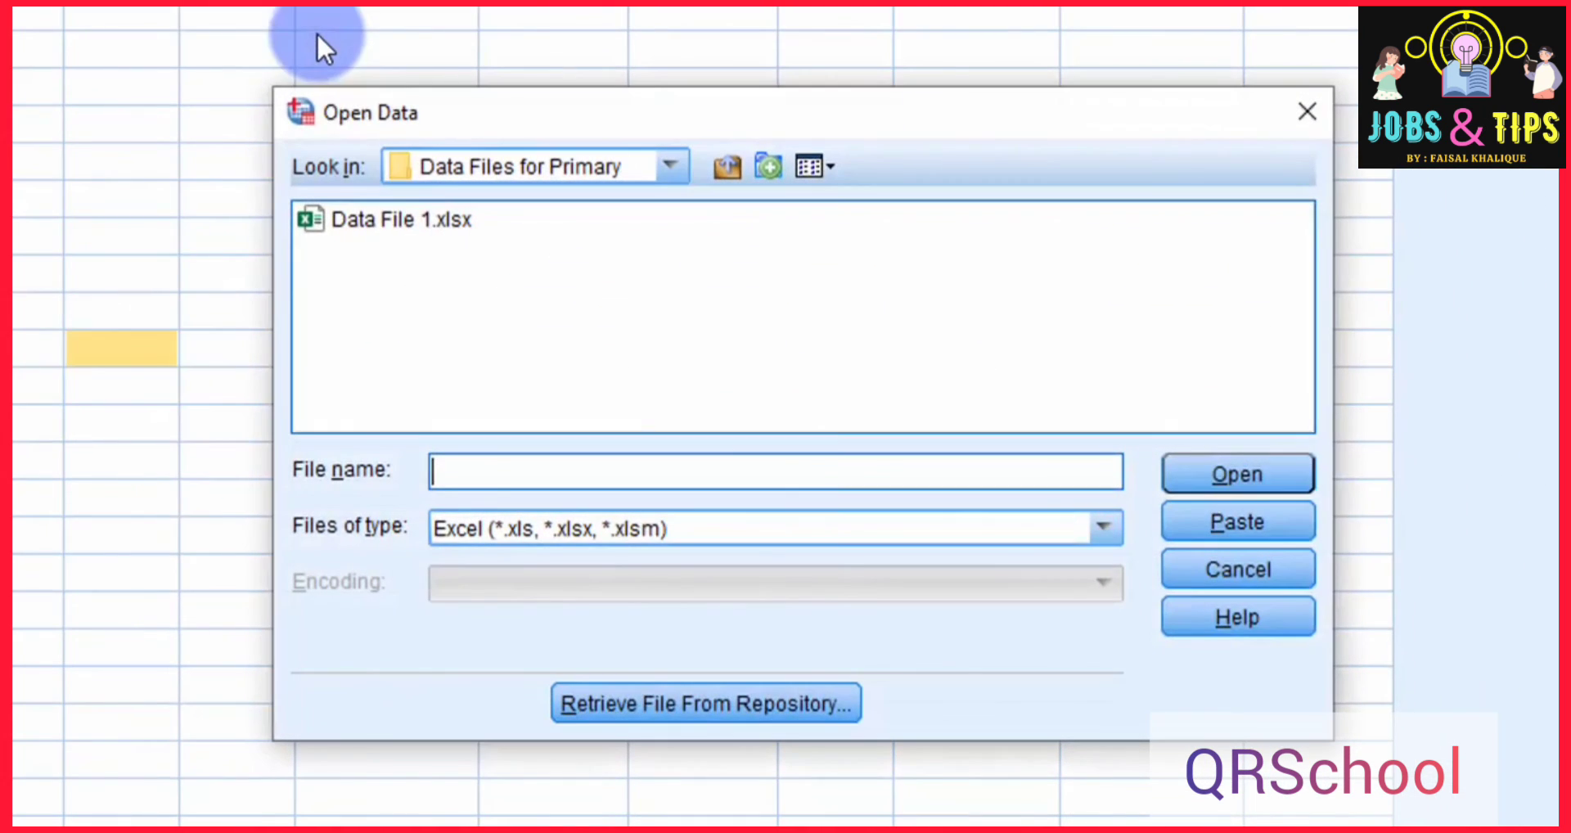
{"action": "left_click", "coordinate": [399, 218]}
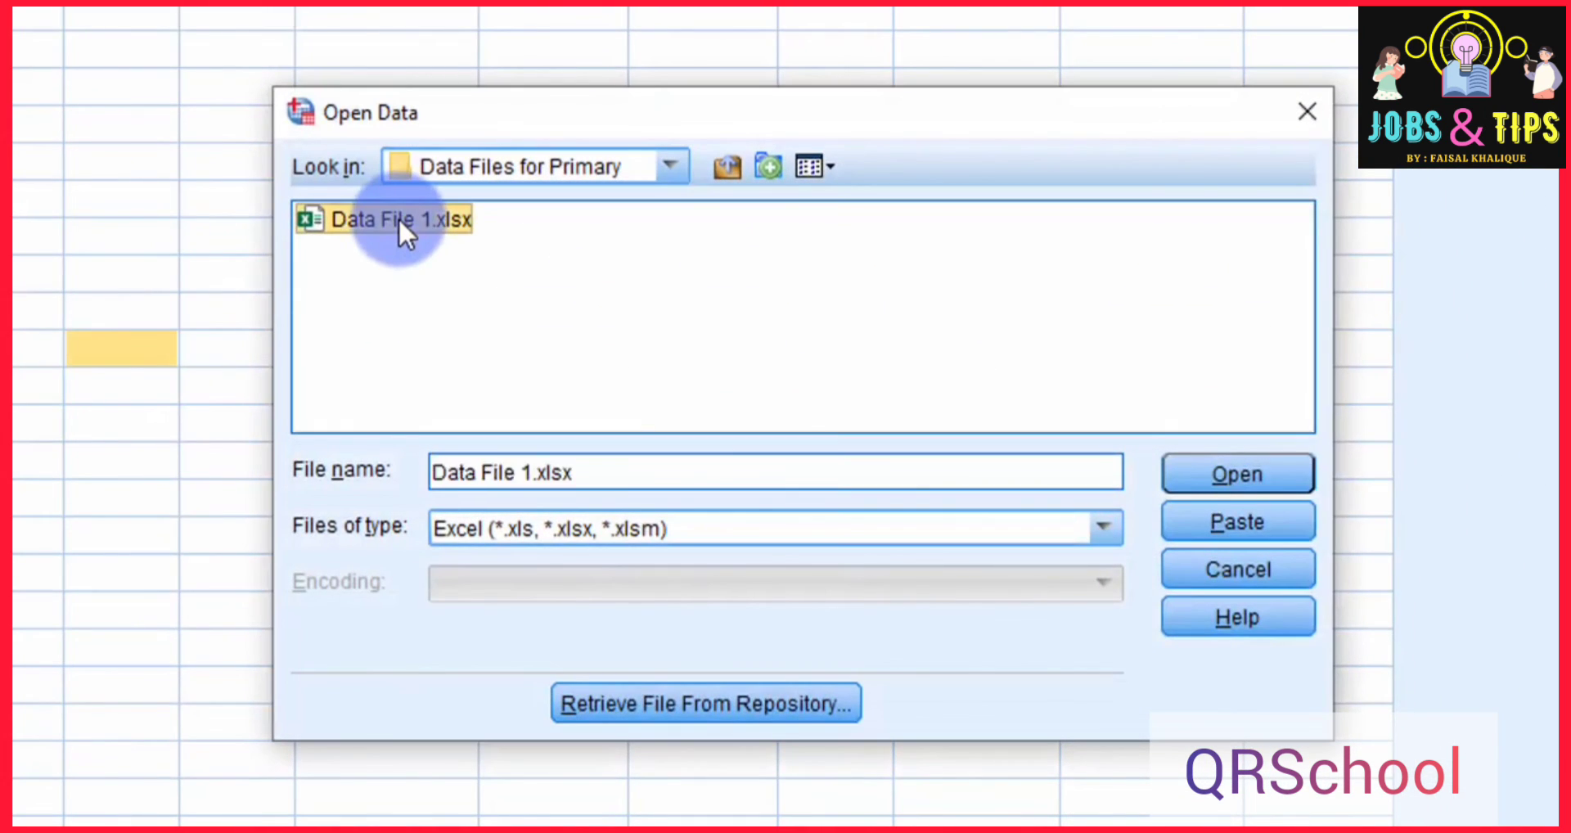
{"action": "left_click", "coordinate": [1250, 478]}
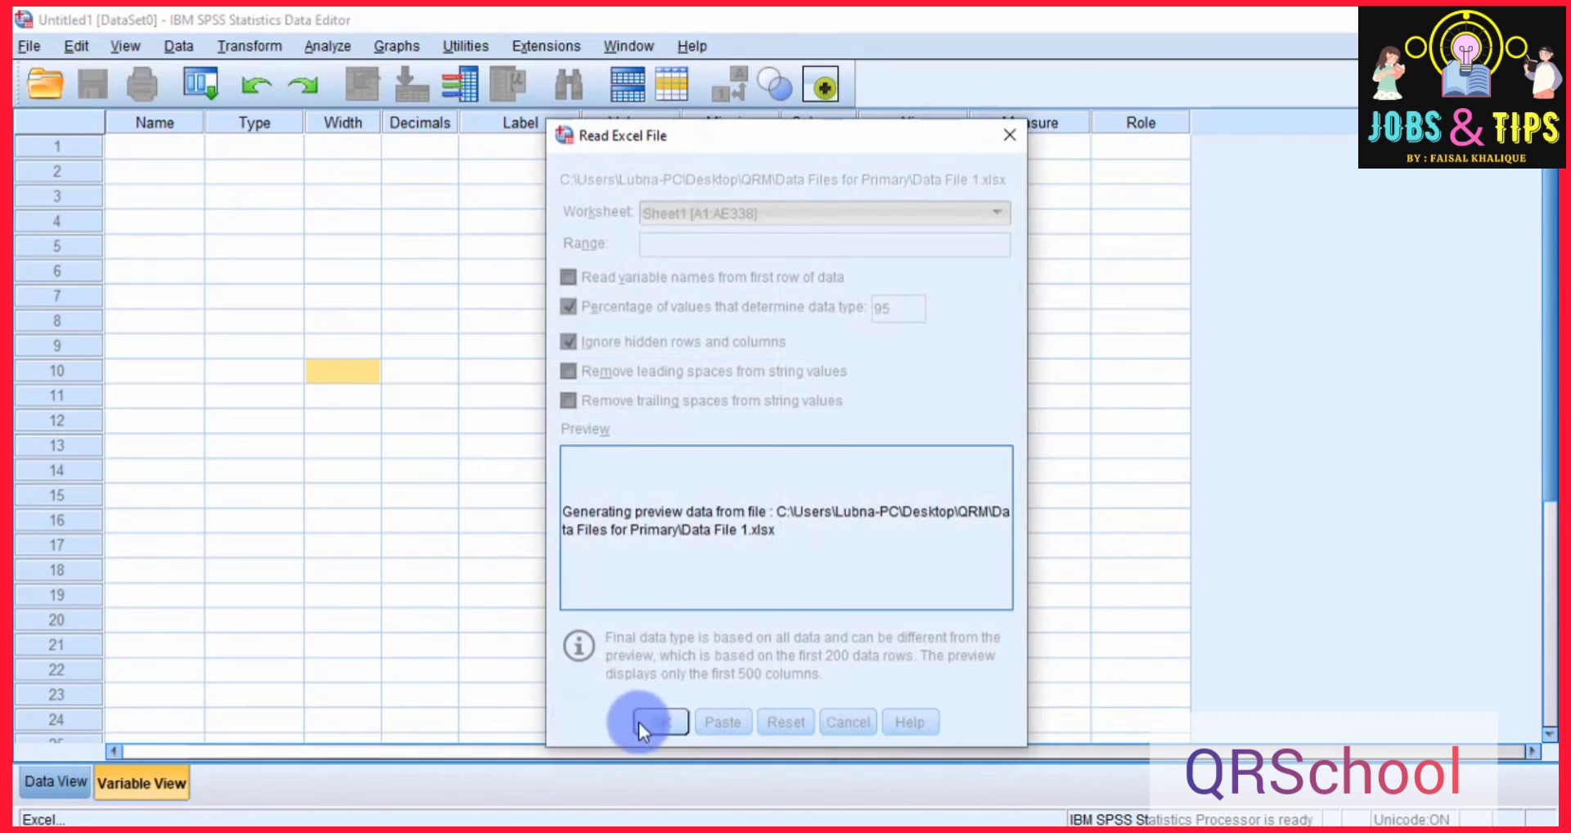
{"action": "left_click", "coordinate": [653, 723]}
{"action": "mouse_move", "coordinate": [641, 798]}
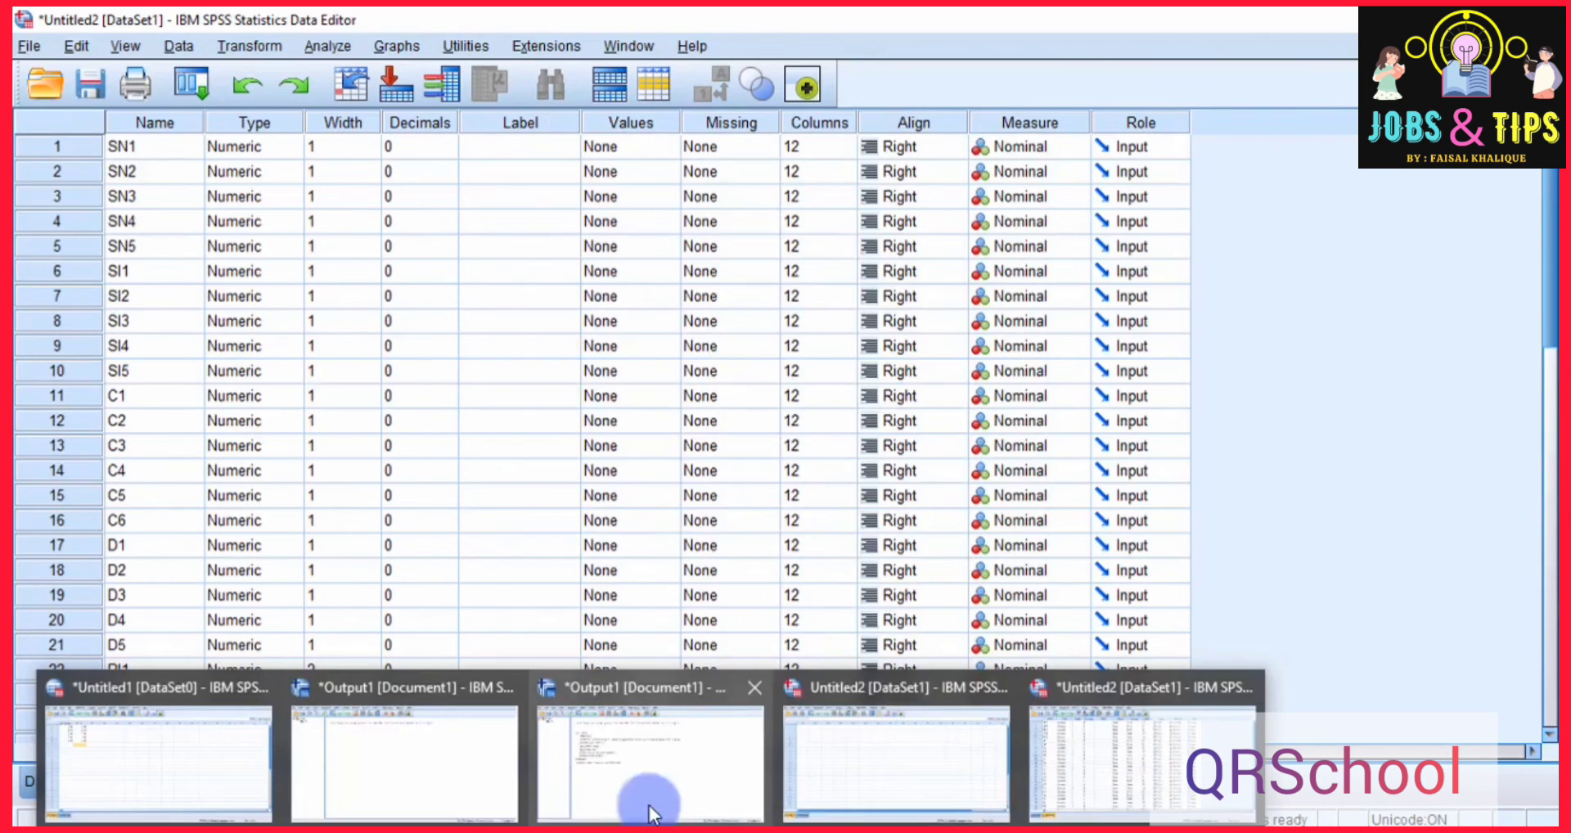
{"action": "left_click", "coordinate": [1073, 792]}
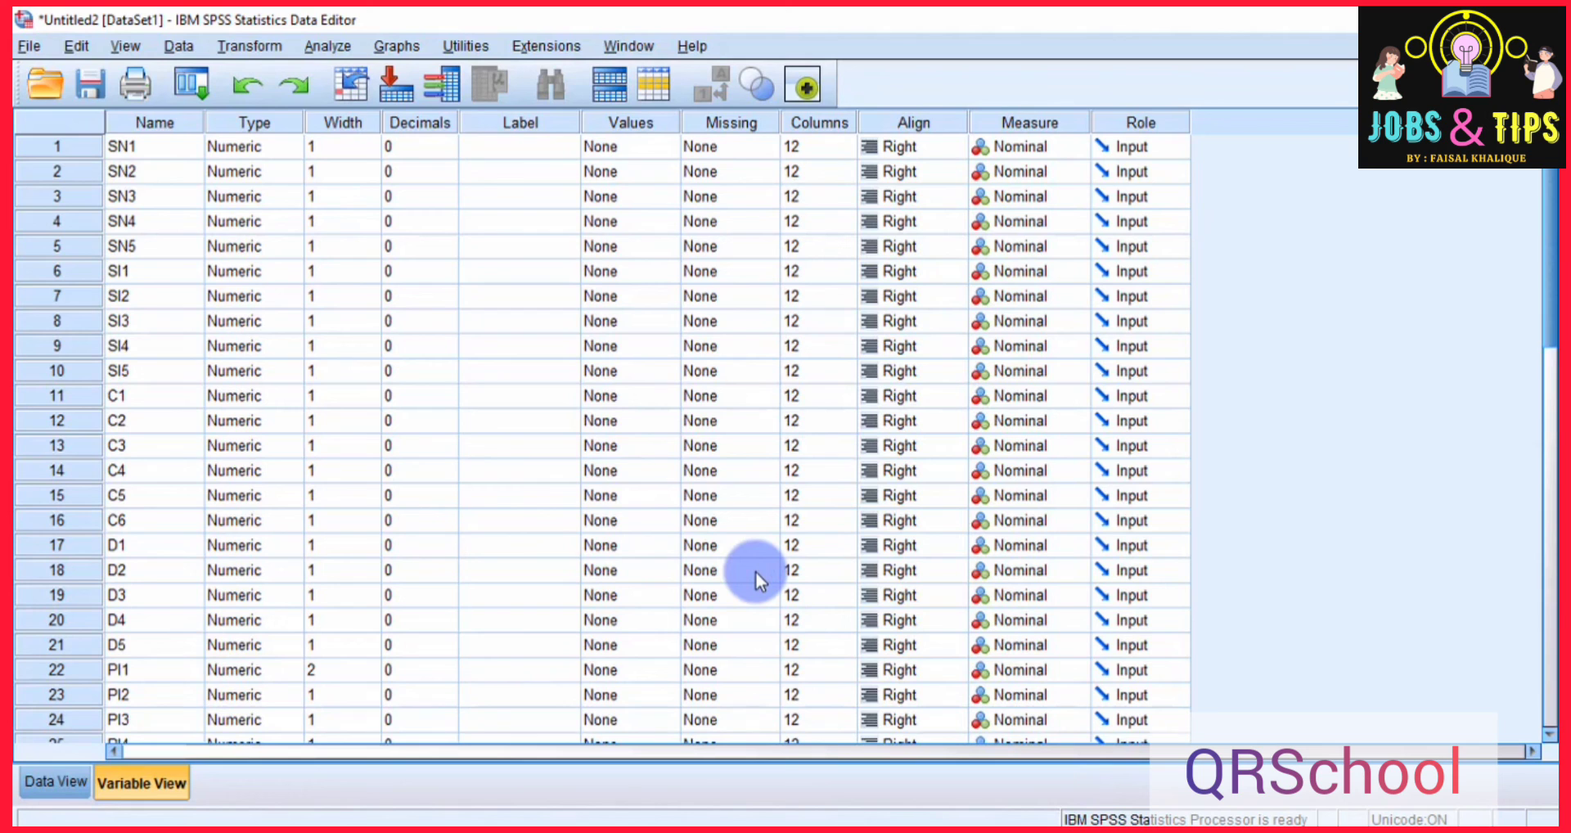
Examine the imported dataset's variable definitions and its case rows from first to last.
{"action": "scroll", "coordinate": [755, 572], "scroll_direction": "down", "scroll_amount": 4}
{"action": "scroll", "coordinate": [754, 571], "scroll_direction": "up", "scroll_amount": 4}
{"action": "left_click", "coordinate": [57, 782]}
{"action": "scroll", "coordinate": [518, 464], "scroll_direction": "down", "scroll_amount": 7}
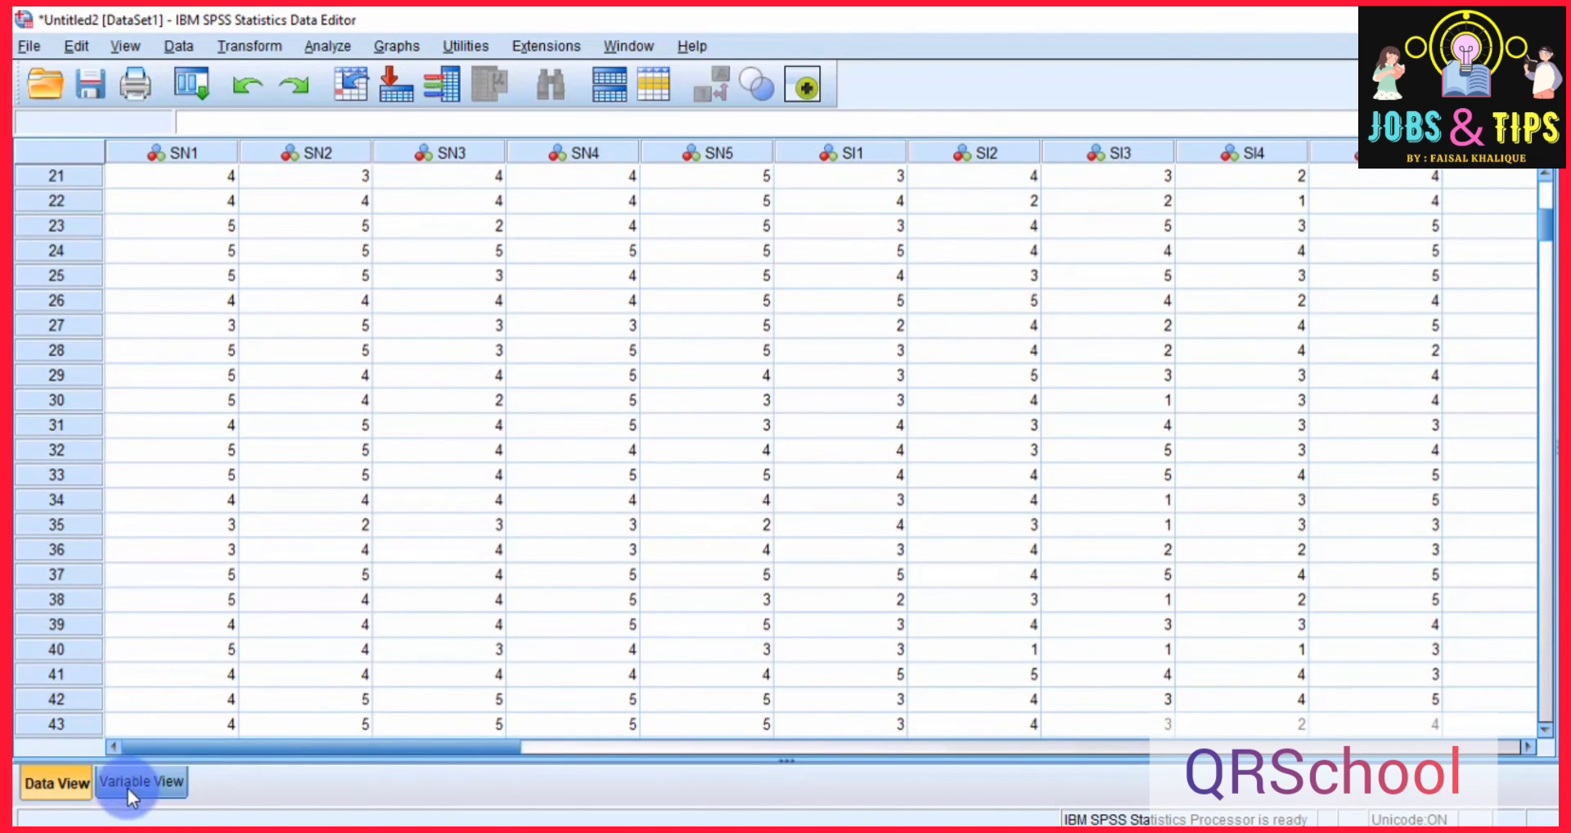
{"action": "left_click", "coordinate": [128, 785]}
{"action": "scroll", "coordinate": [337, 464], "scroll_direction": "down", "scroll_amount": 15}
{"action": "scroll", "coordinate": [338, 502], "scroll_direction": "up", "scroll_amount": 15}
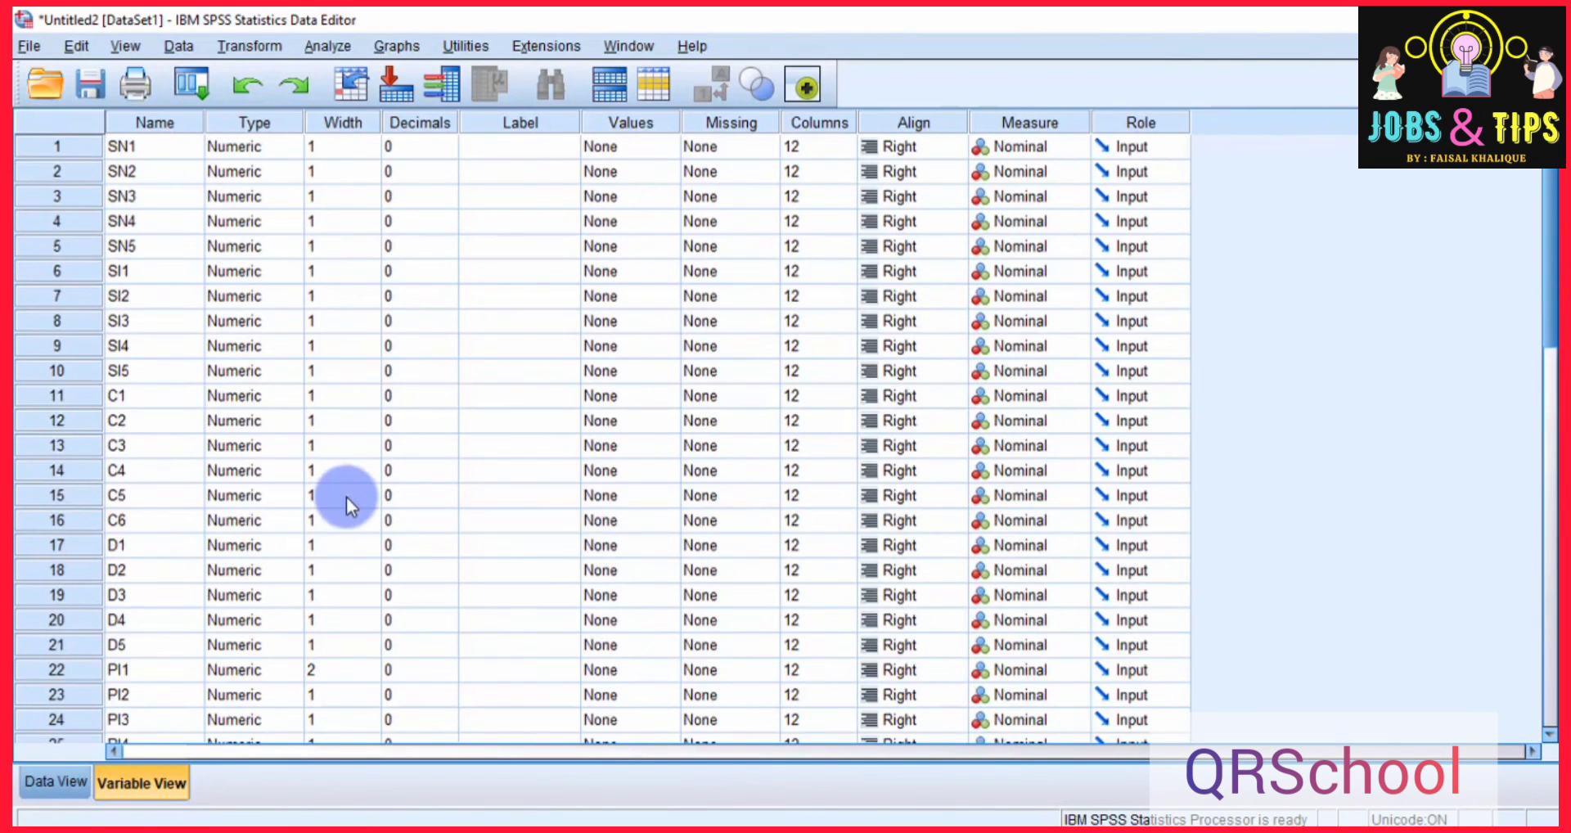
{"action": "left_click", "coordinate": [63, 783]}
{"action": "scroll", "coordinate": [460, 476], "scroll_direction": "down", "scroll_amount": 20}
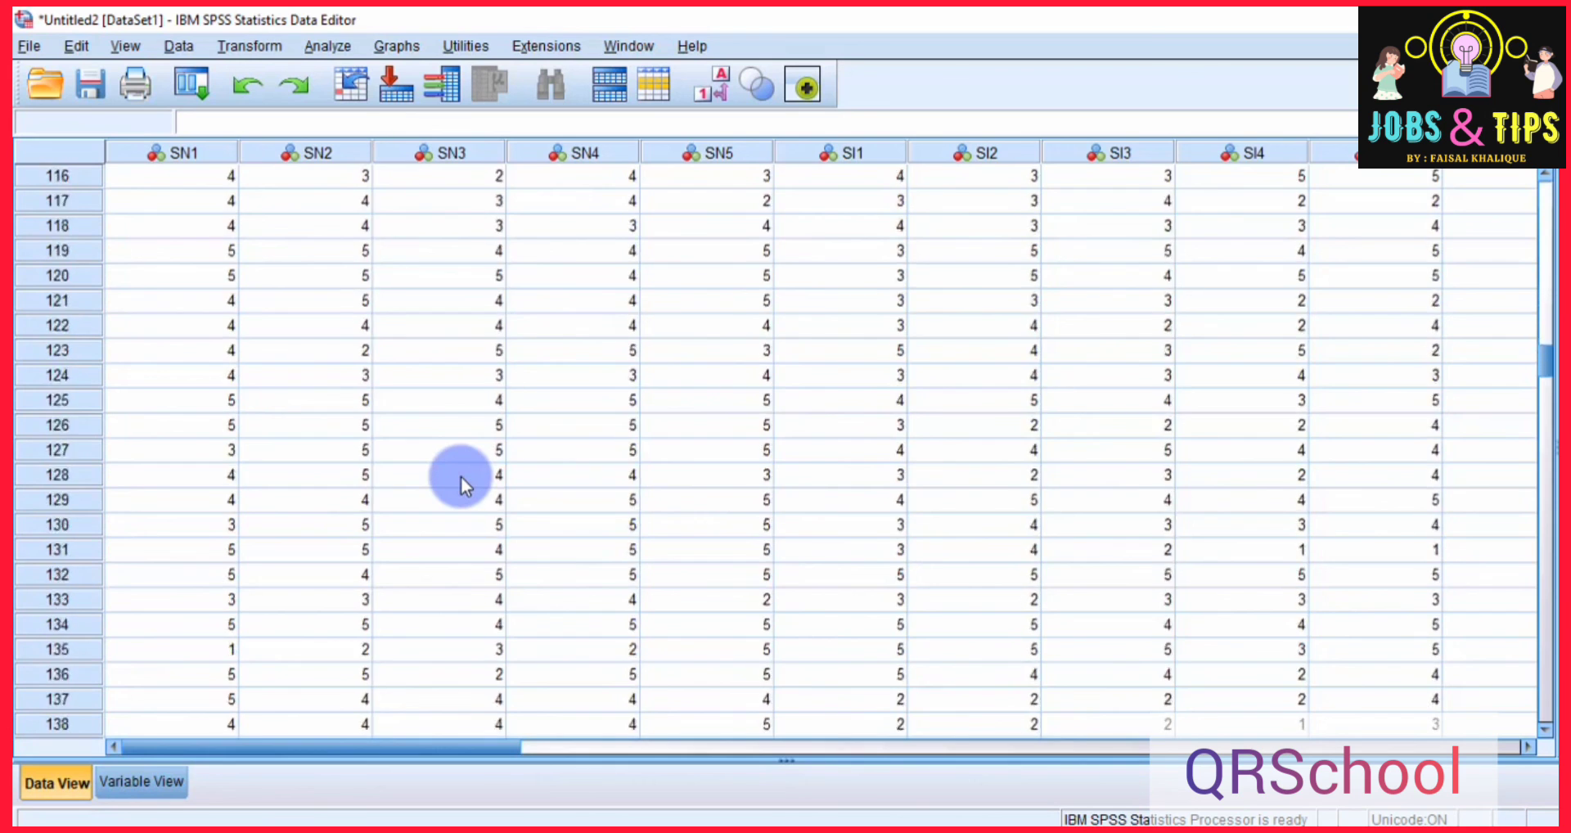
{"action": "scroll", "coordinate": [460, 477], "scroll_direction": "down", "scroll_amount": 20}
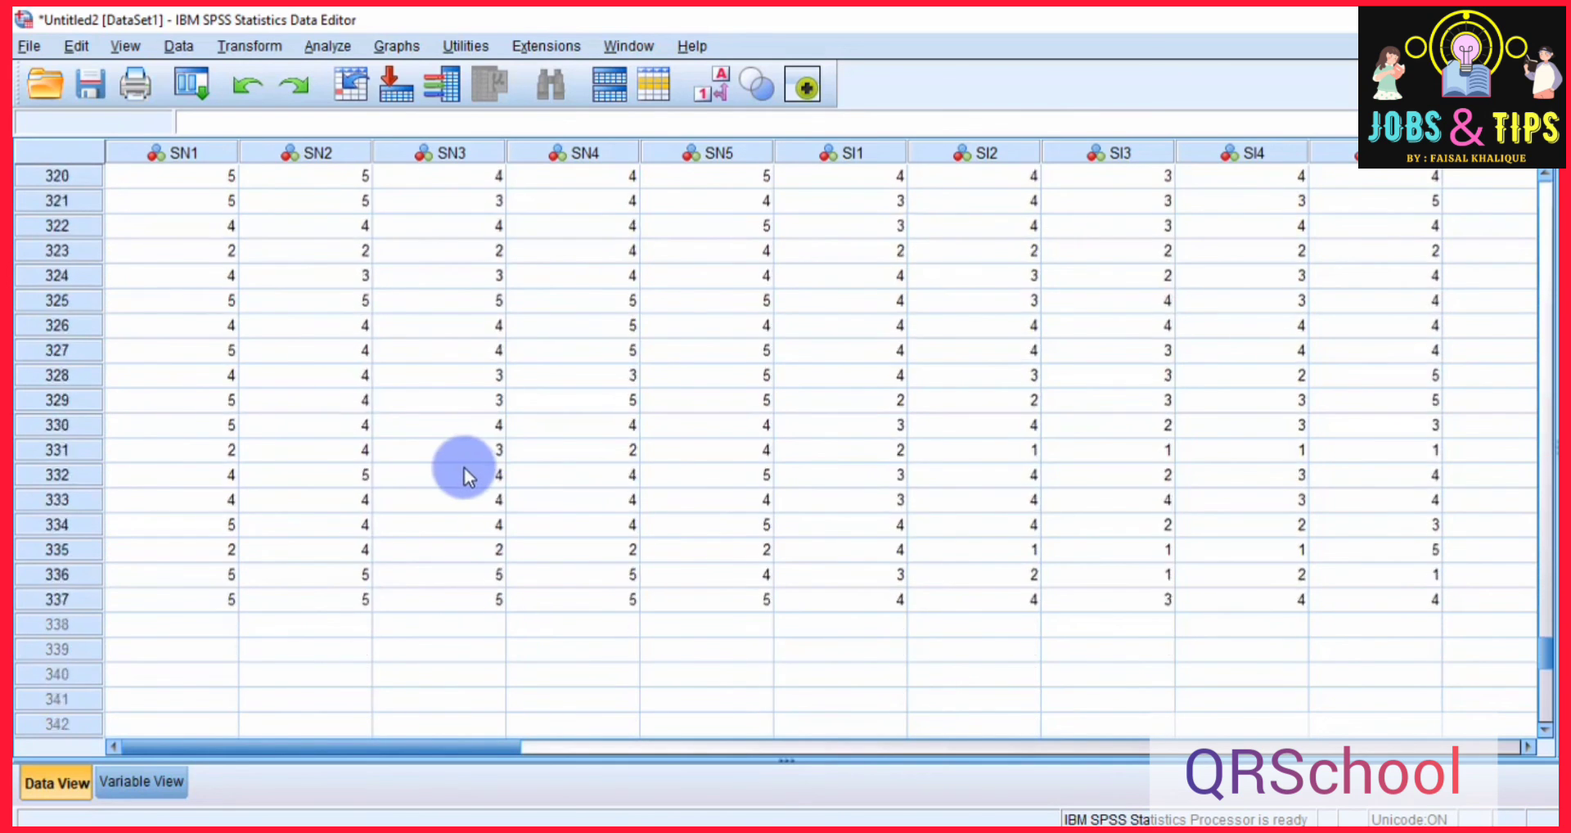
{"action": "scroll", "coordinate": [464, 476], "scroll_direction": "down", "scroll_amount": 5}
{"action": "scroll", "coordinate": [442, 487], "scroll_direction": "up", "scroll_amount": 20}
{"action": "left_click", "coordinate": [450, 476]}
{"action": "scroll", "coordinate": [449, 476], "scroll_direction": "up", "scroll_amount": 20}
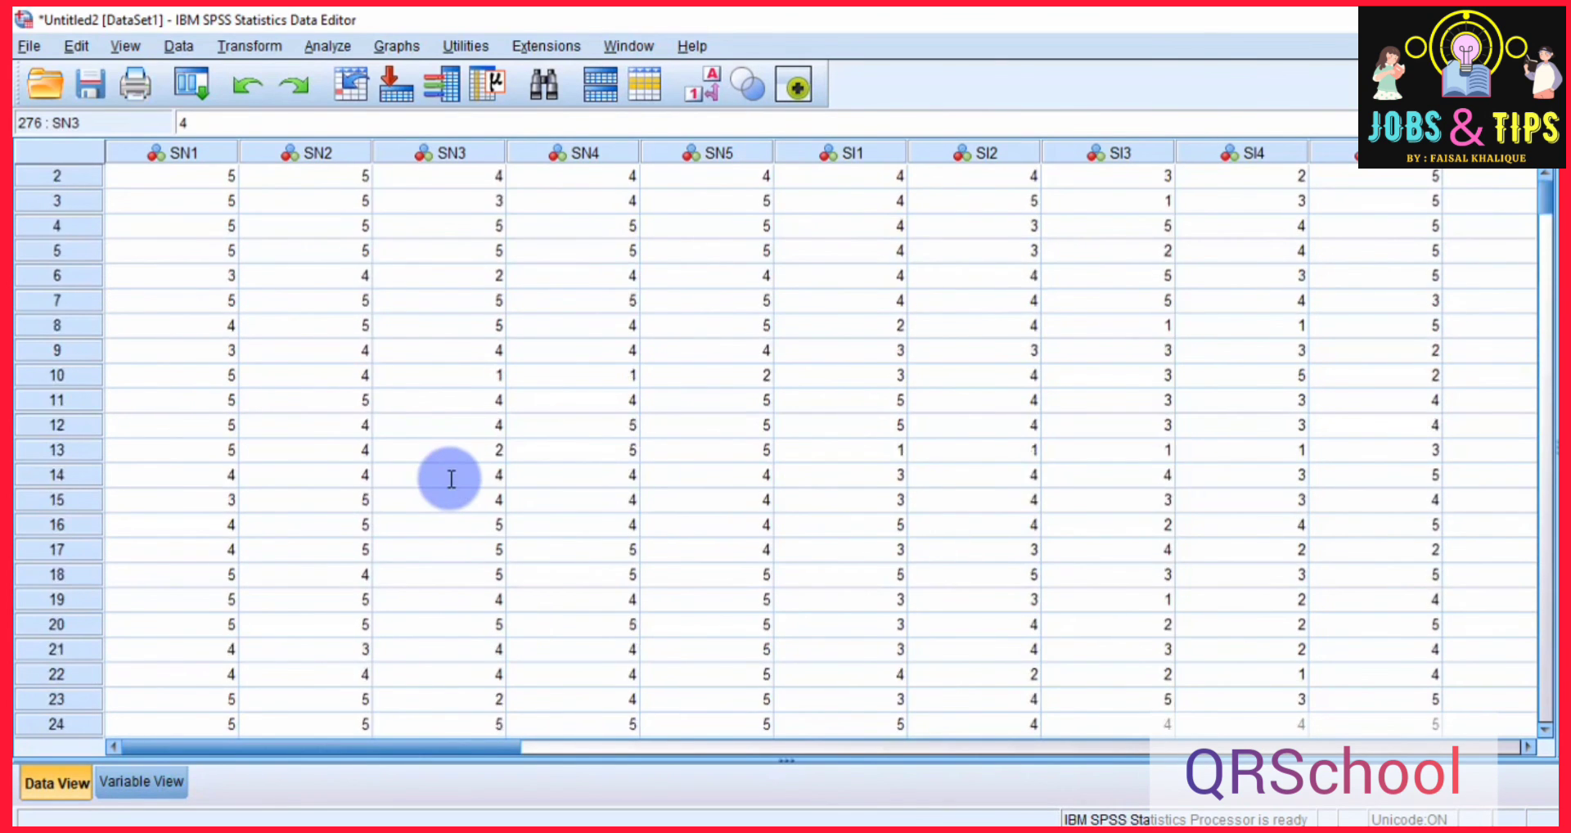
{"action": "scroll", "coordinate": [449, 479], "scroll_direction": "up", "scroll_amount": 1}
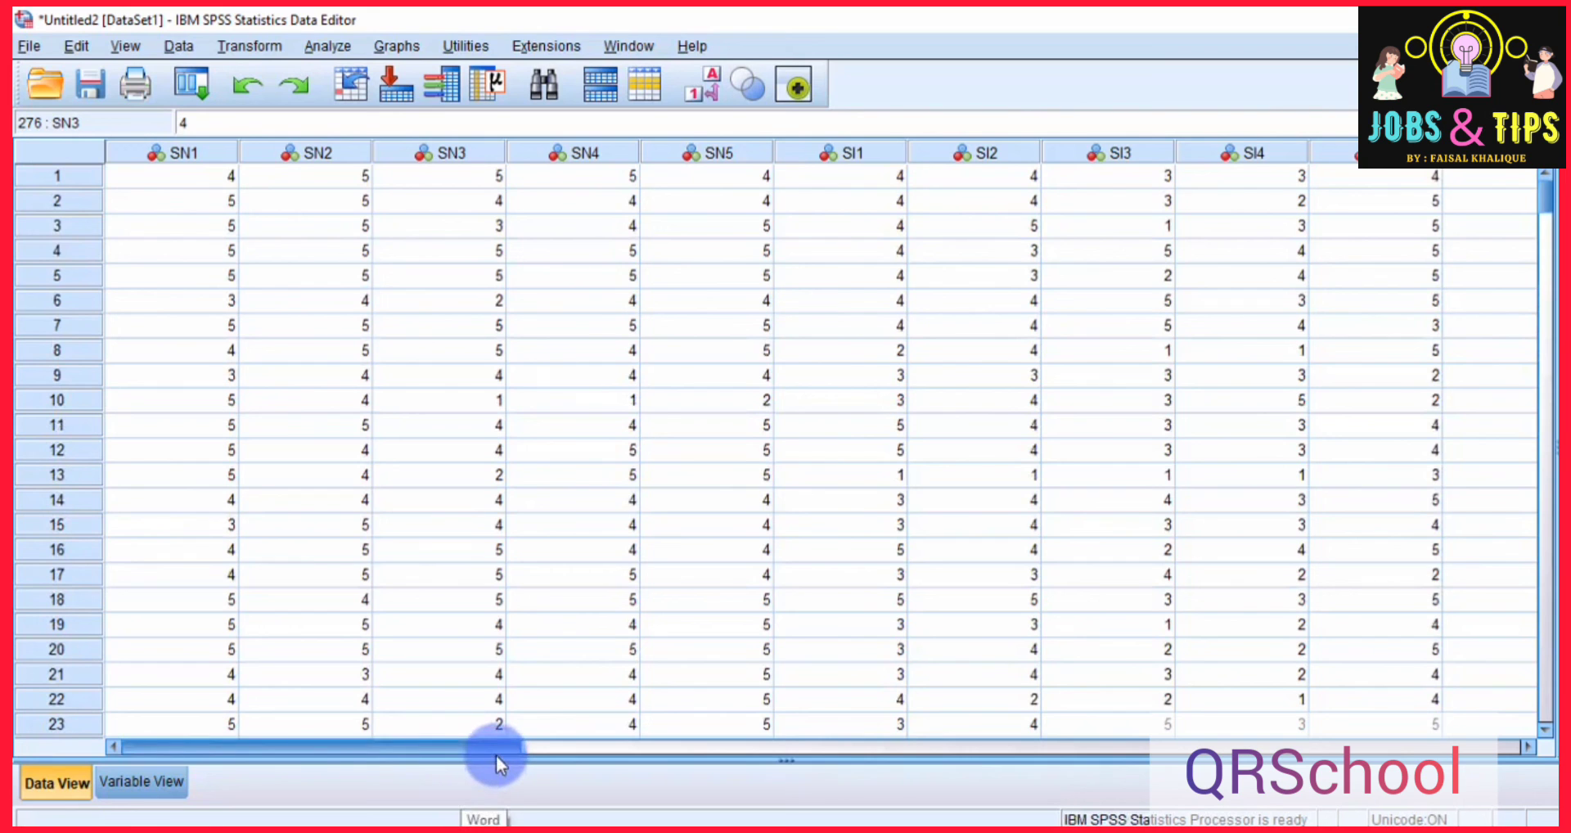